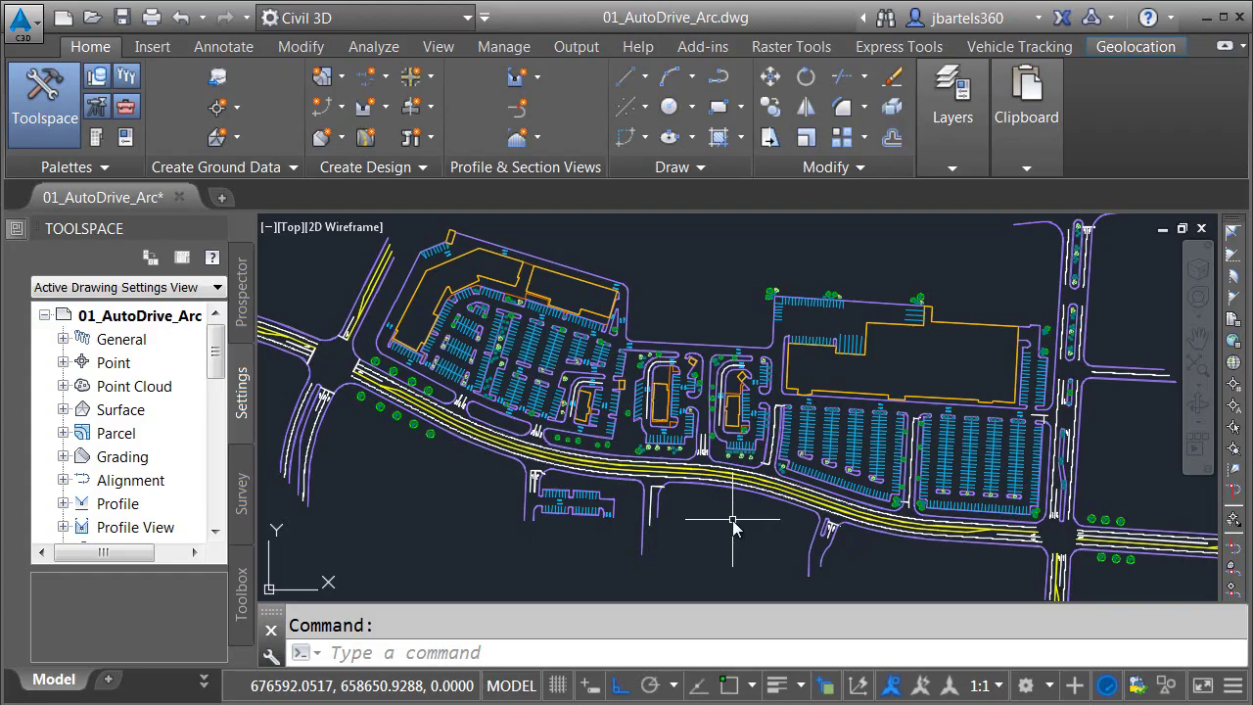
Zoom in on the lot corner beside the east intersection and expand the extra ribbon tools.
middle_click_drag(951, 447, 358, 411)
scroll(414, 420, "up", 1)
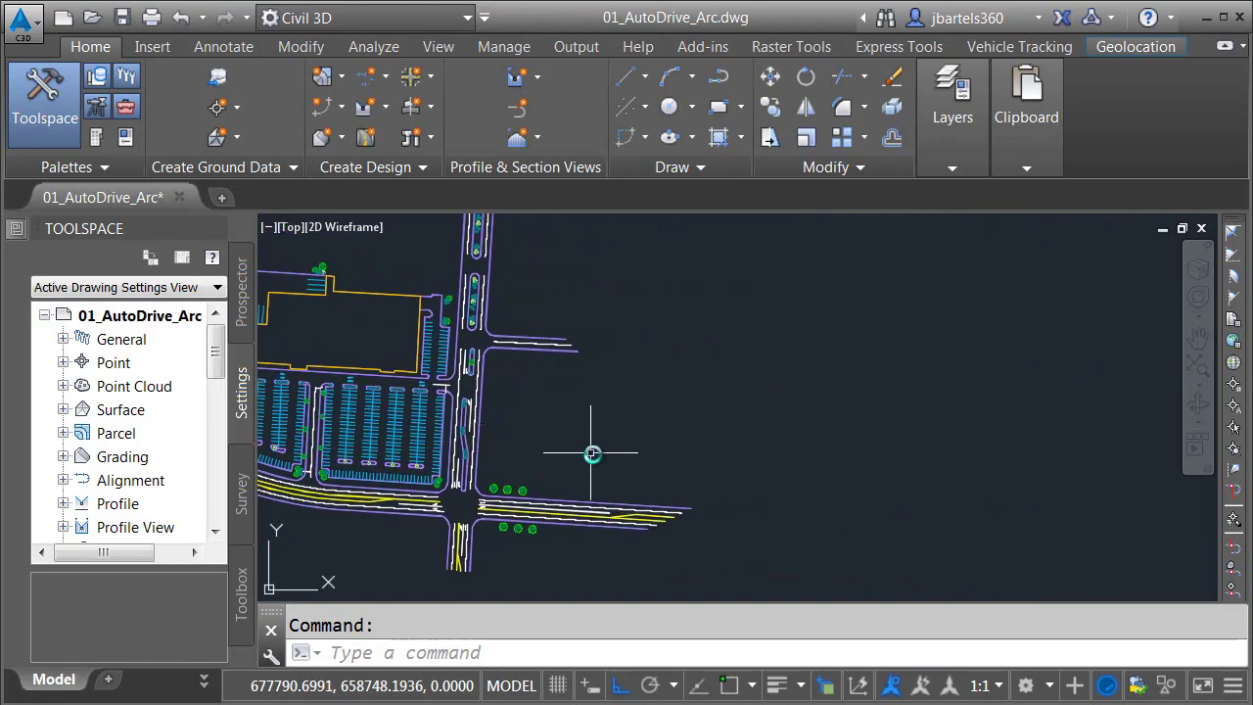
scroll(602, 453, "up", 2)
scroll(613, 466, "up", 2)
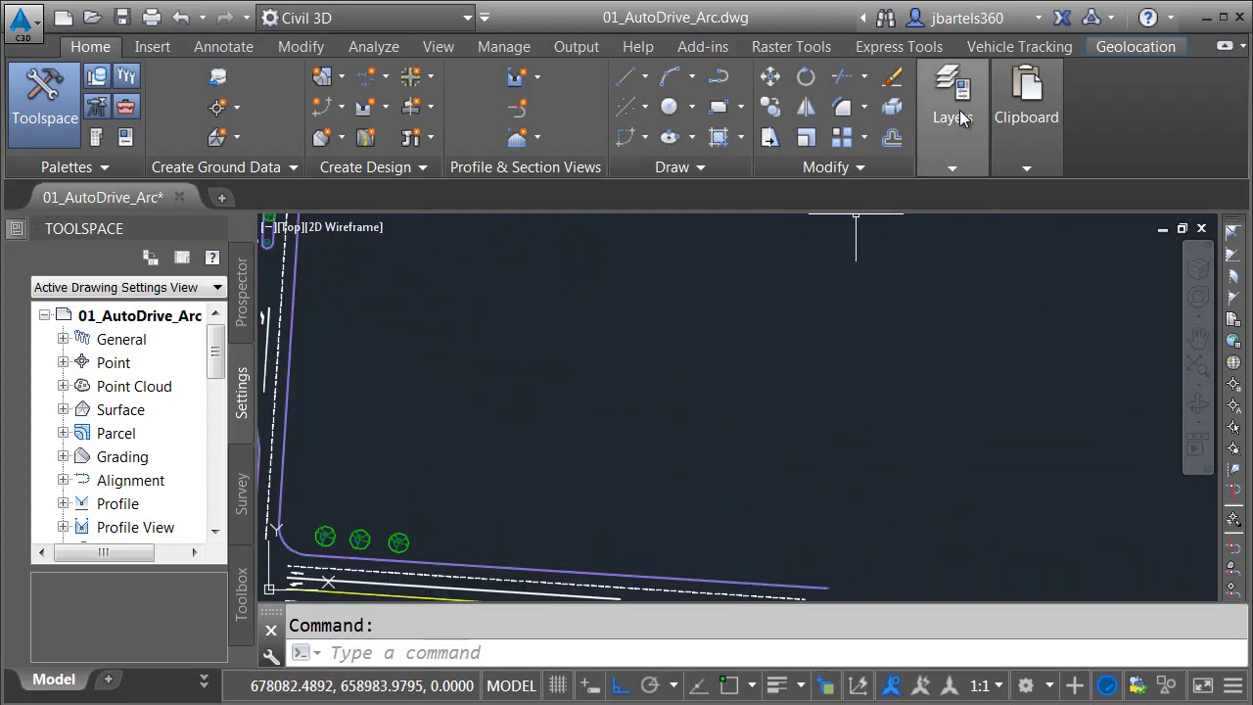
left_click(951, 167)
Start AutoDrive Arc from the Vehicle Tracking tools.
left_click(1006, 47)
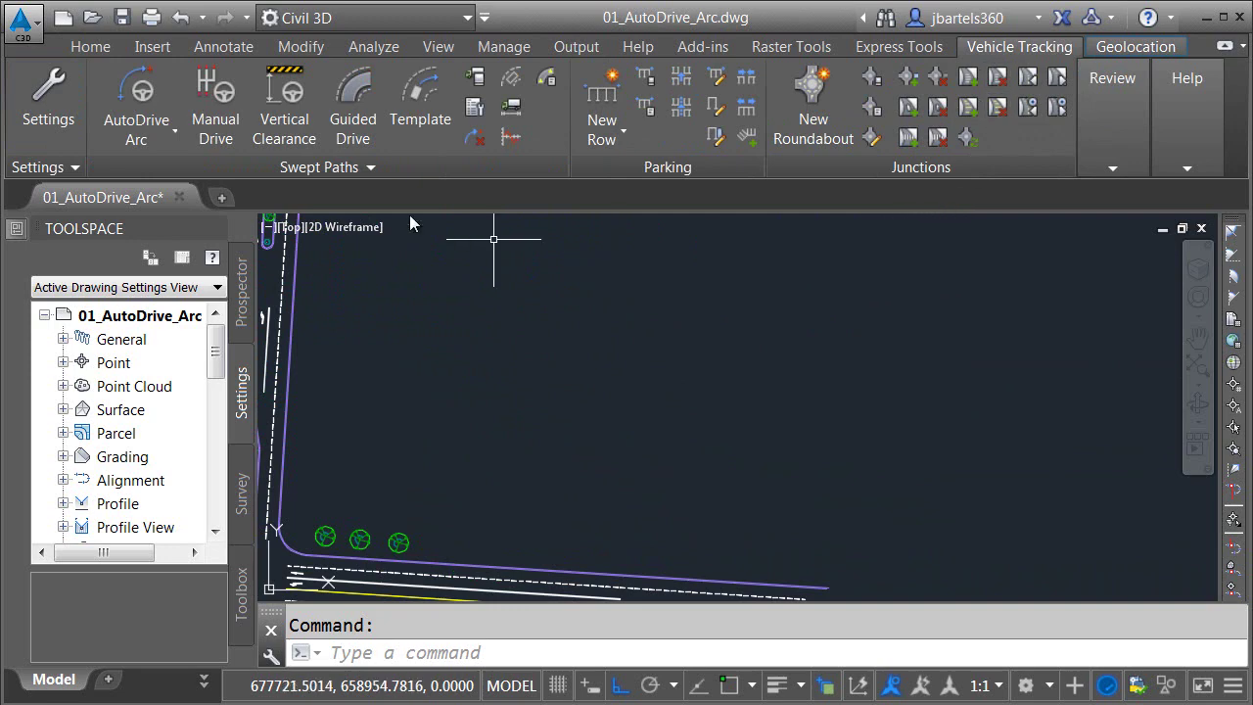
left_click(138, 91)
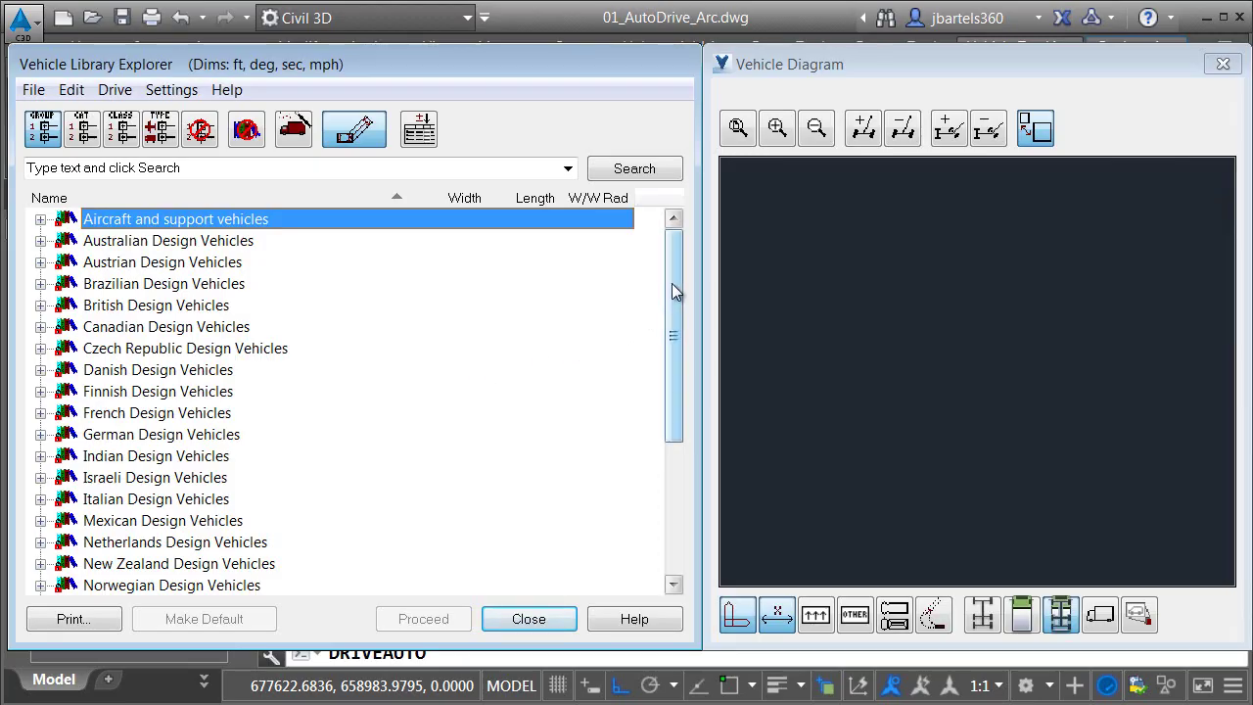
left_click_drag(672, 281, 647, 427)
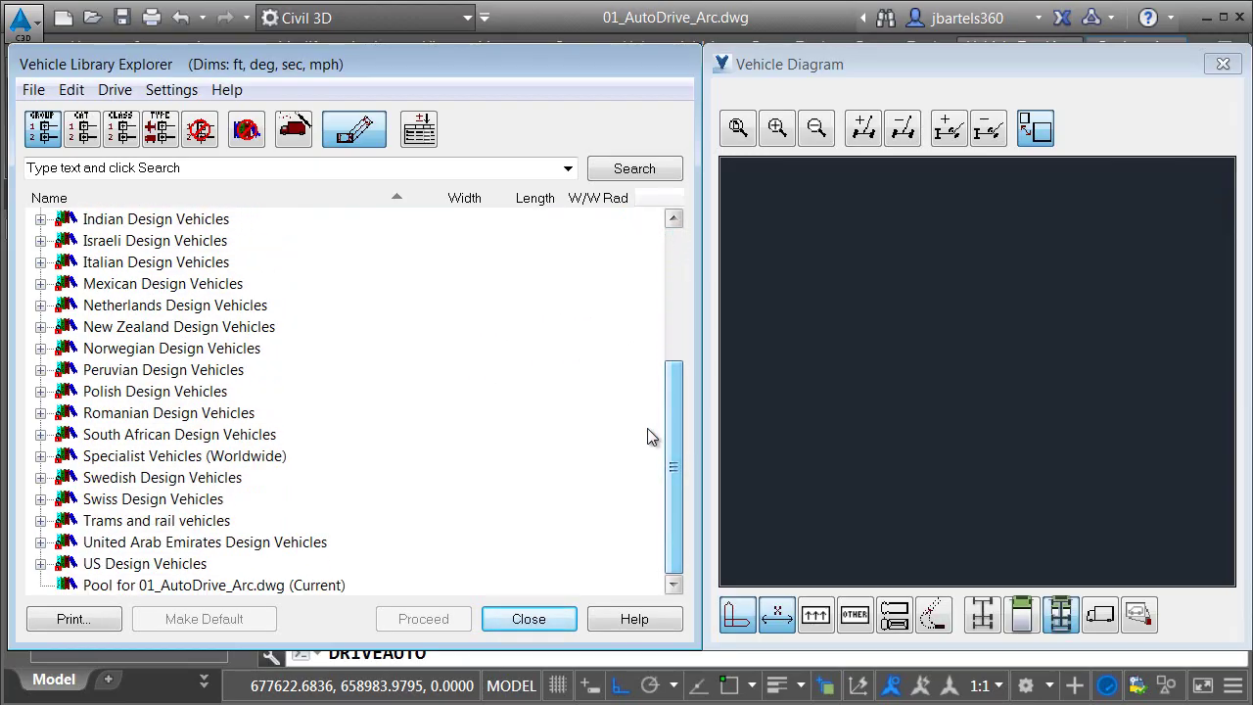
Choose the AASHTO 2011 (US Customary) SU-40 Single Unit Truck, declining to make it the default.
left_click(40, 563)
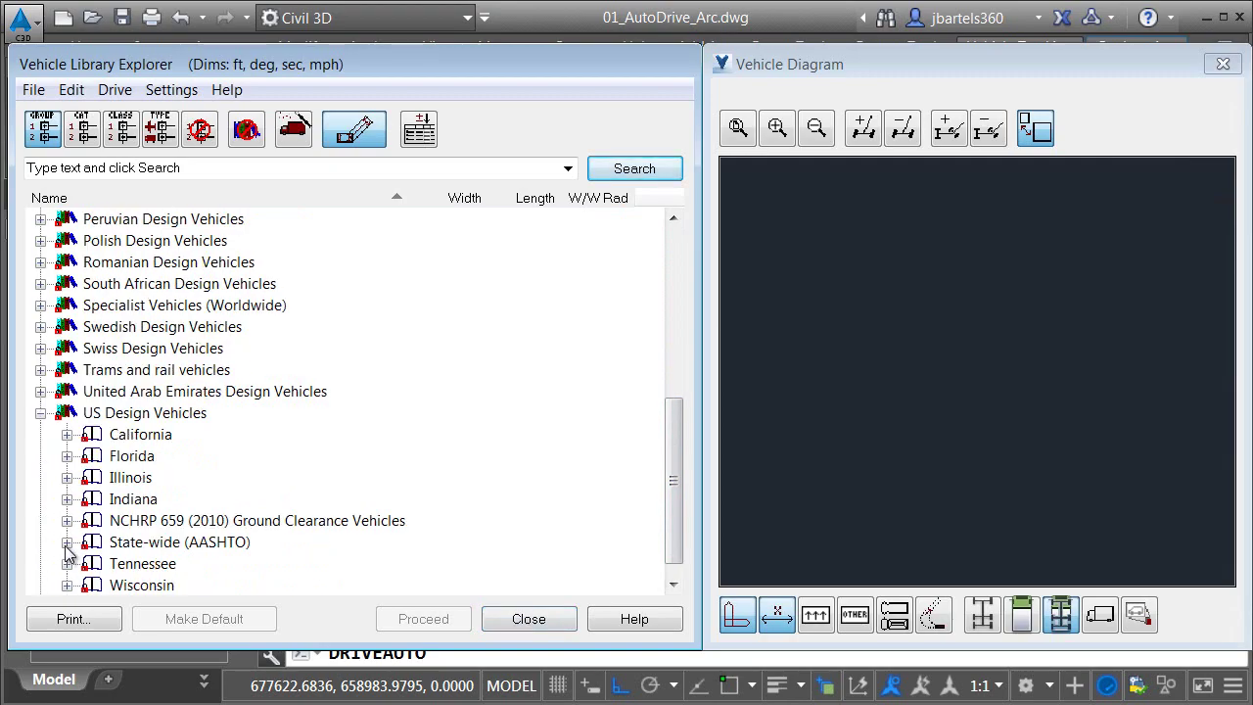
left_click(67, 542)
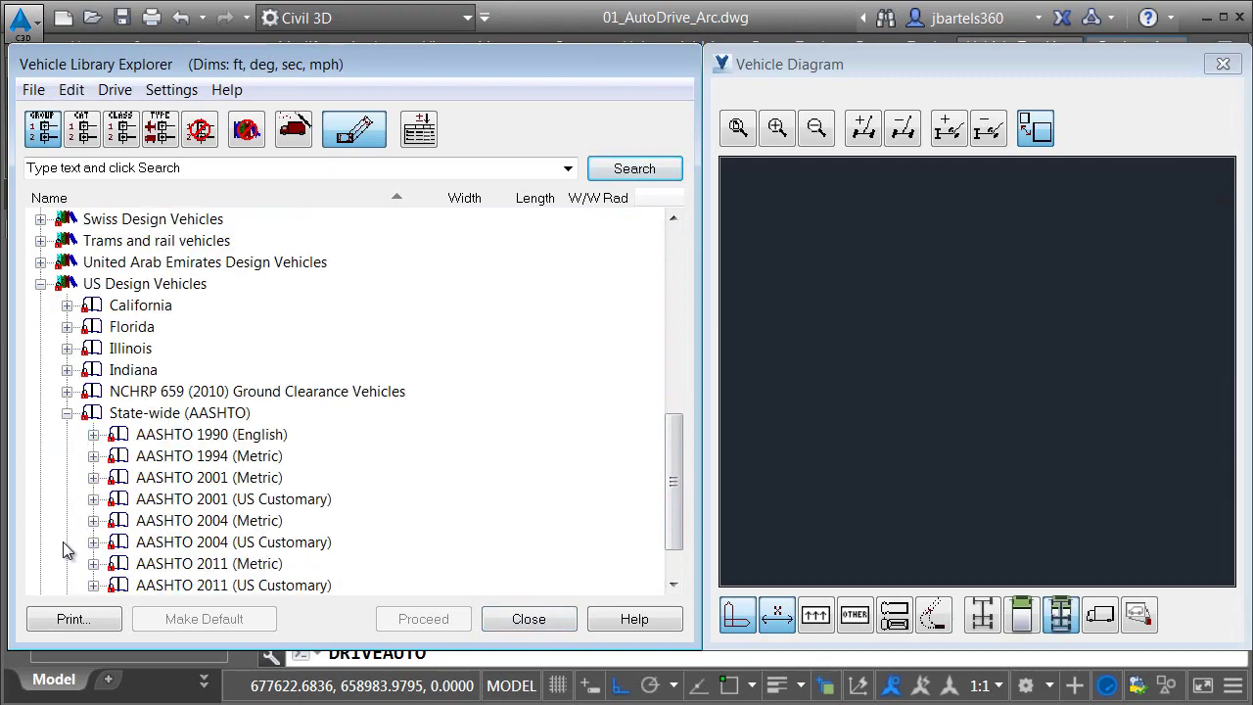
left_click(93, 585)
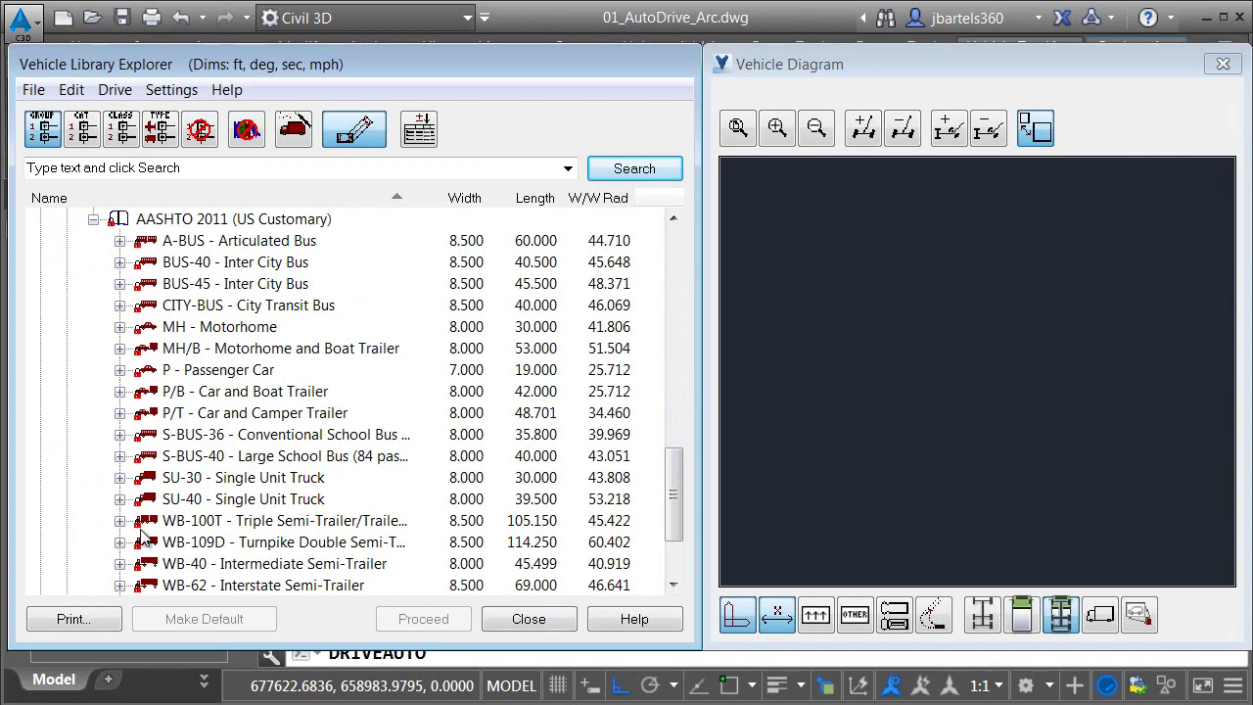
left_click(185, 499)
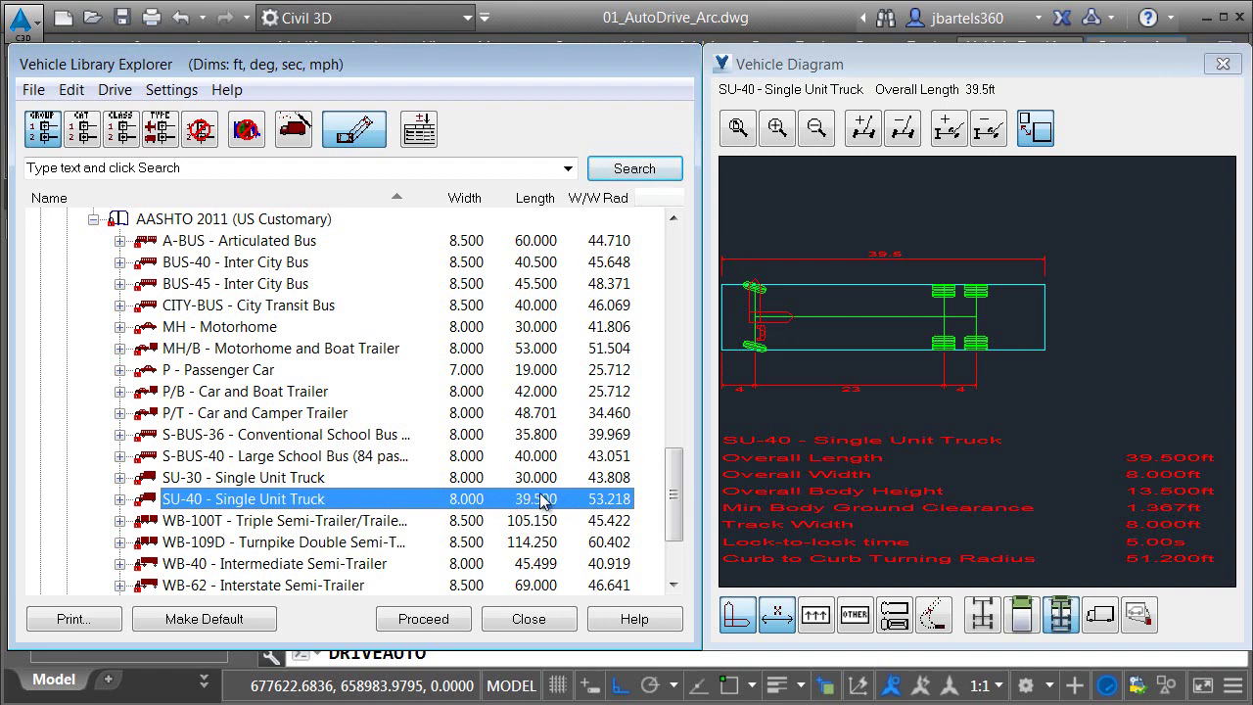
left_click(423, 619)
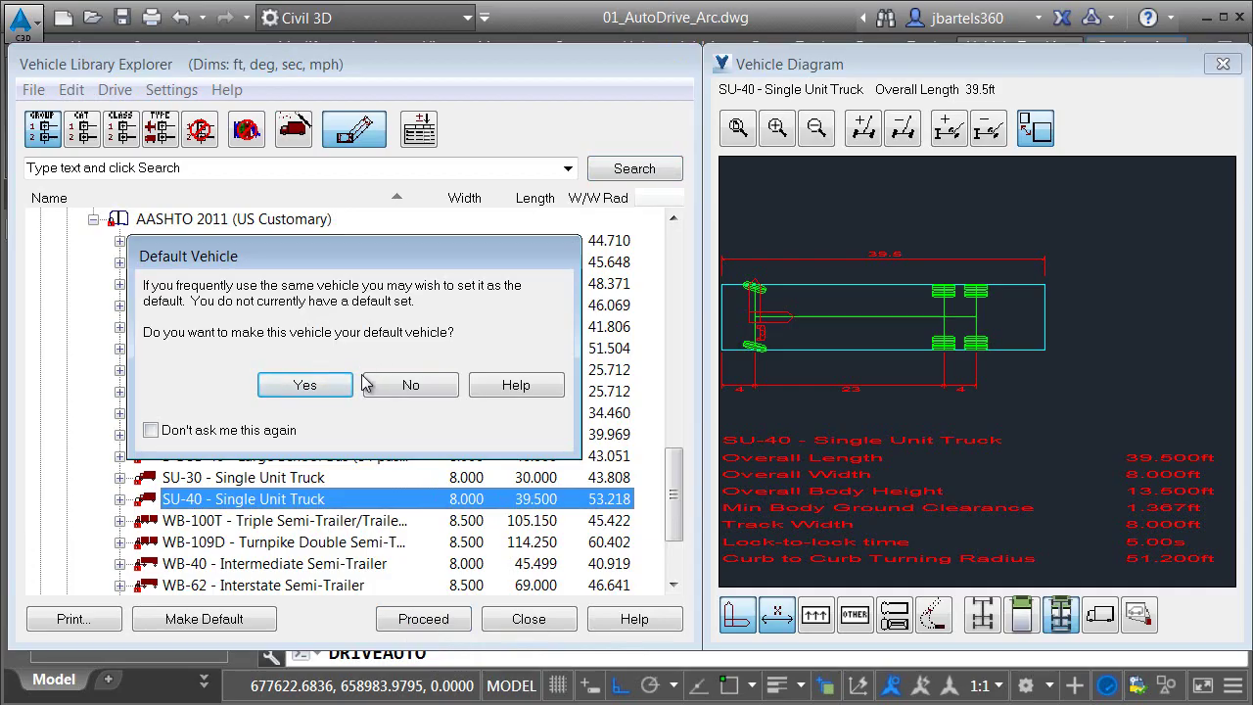
left_click(411, 385)
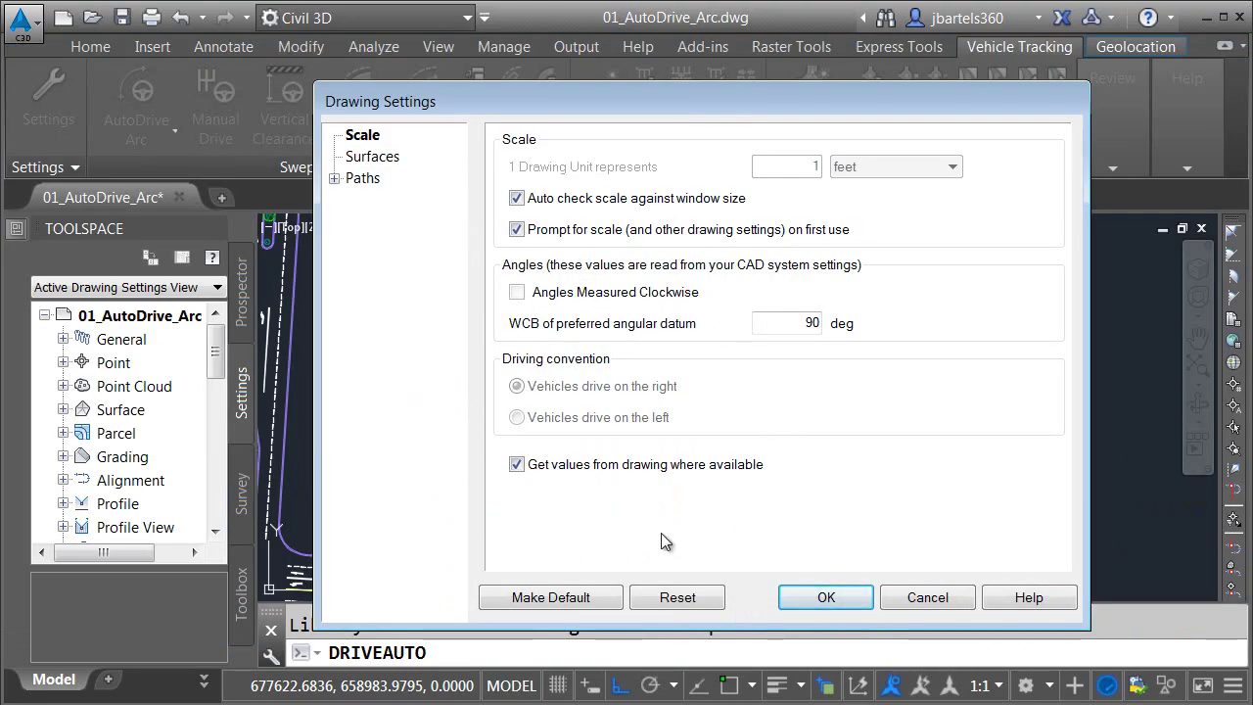
Accept the drawing settings and place the SU-40 truck heading toward the upper right.
left_click(810, 599)
scroll(370, 489, "up", 8)
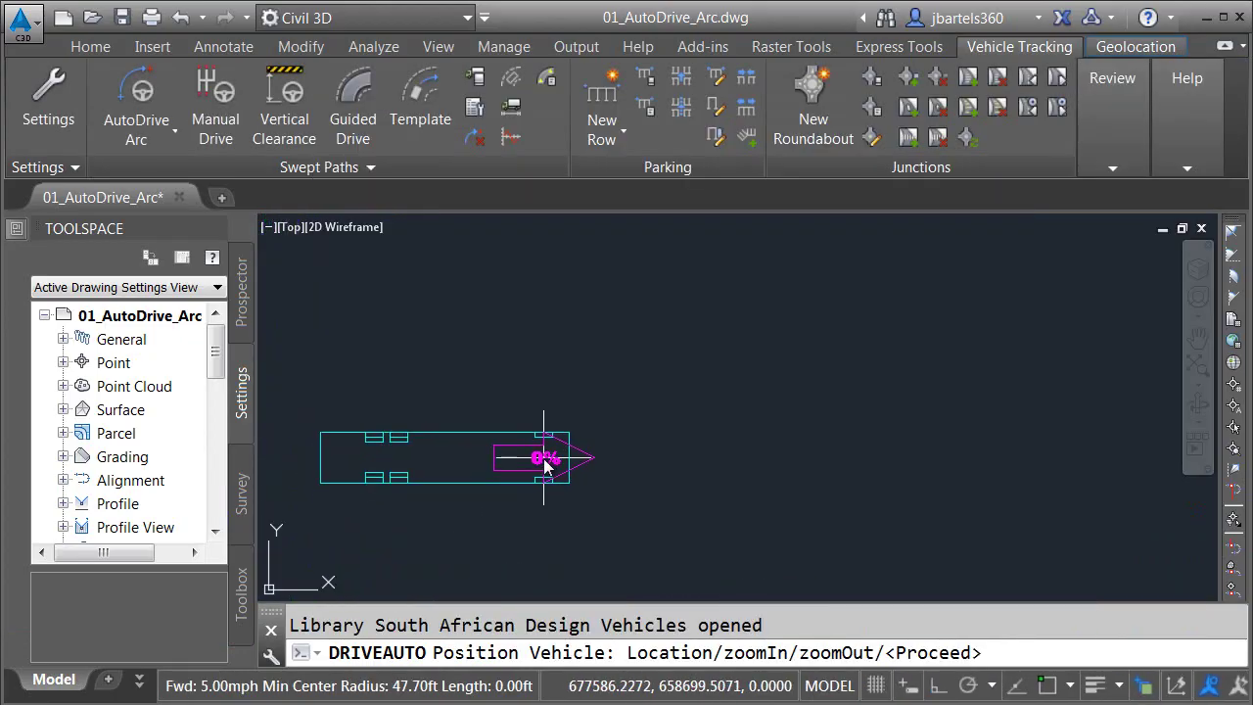
left_click(543, 448)
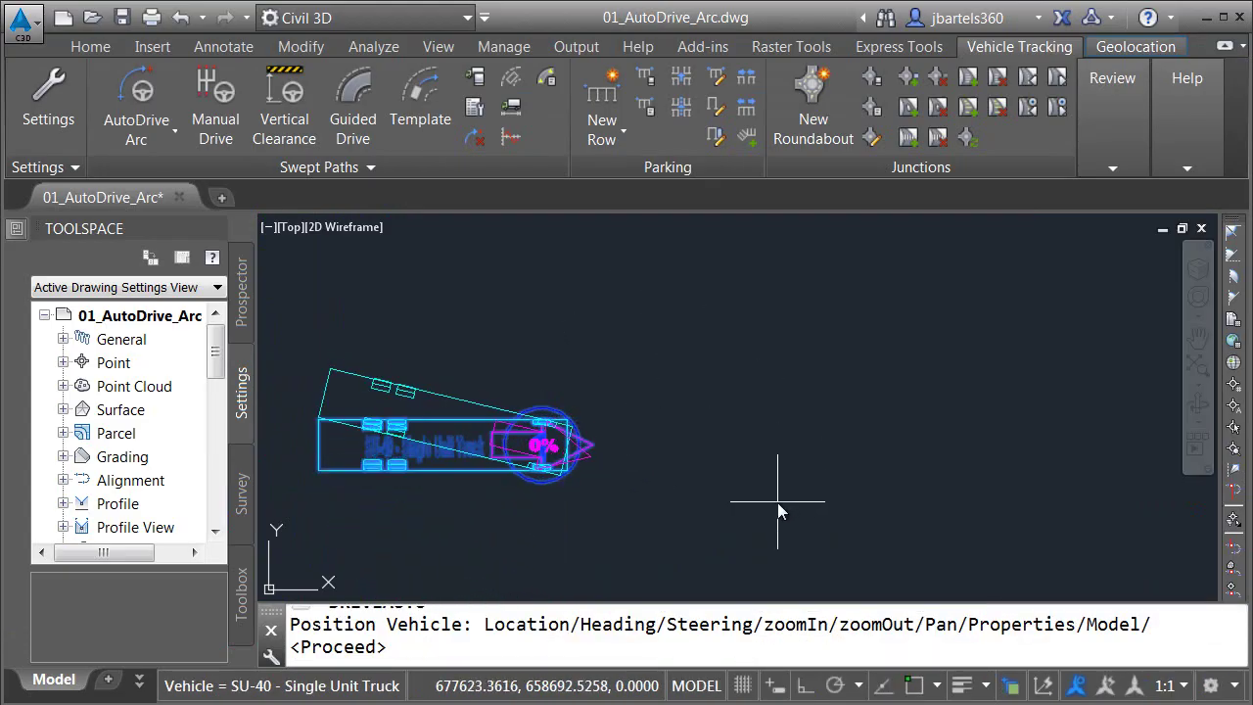
left_click(713, 361)
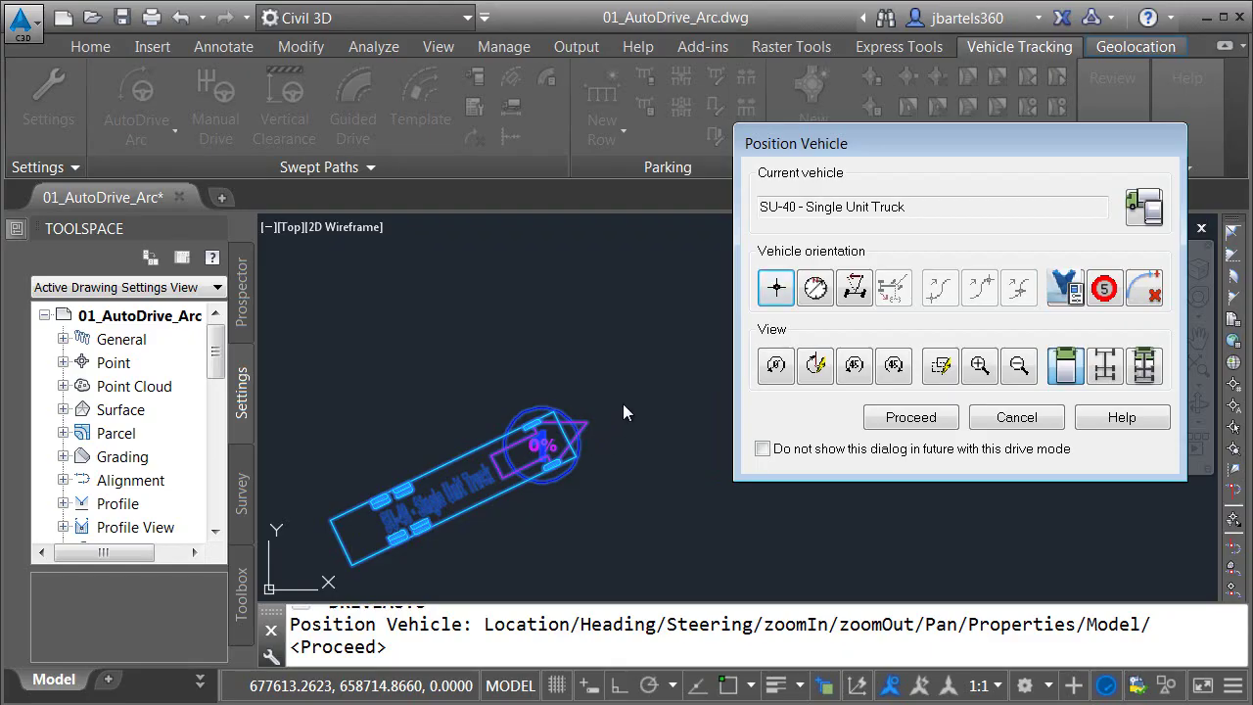
Move the SU-40 truck to a new location and re-aim it flatter toward the right.
left_click(776, 291)
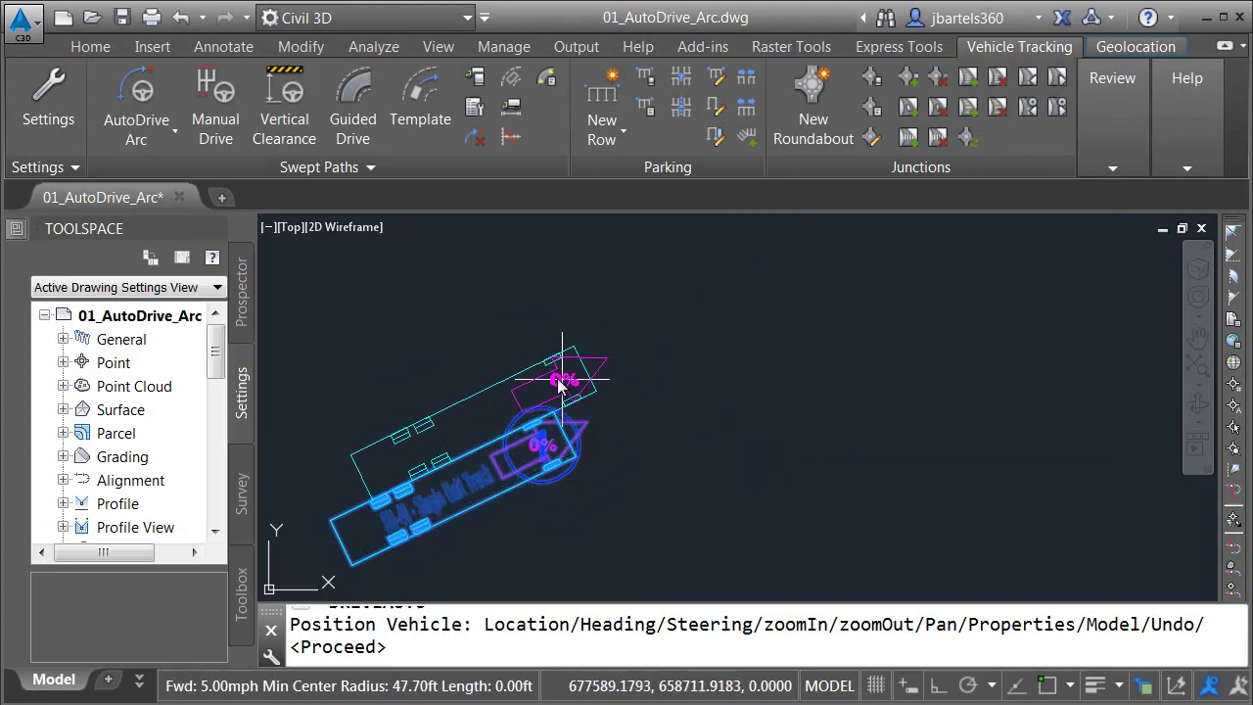
left_click(531, 371)
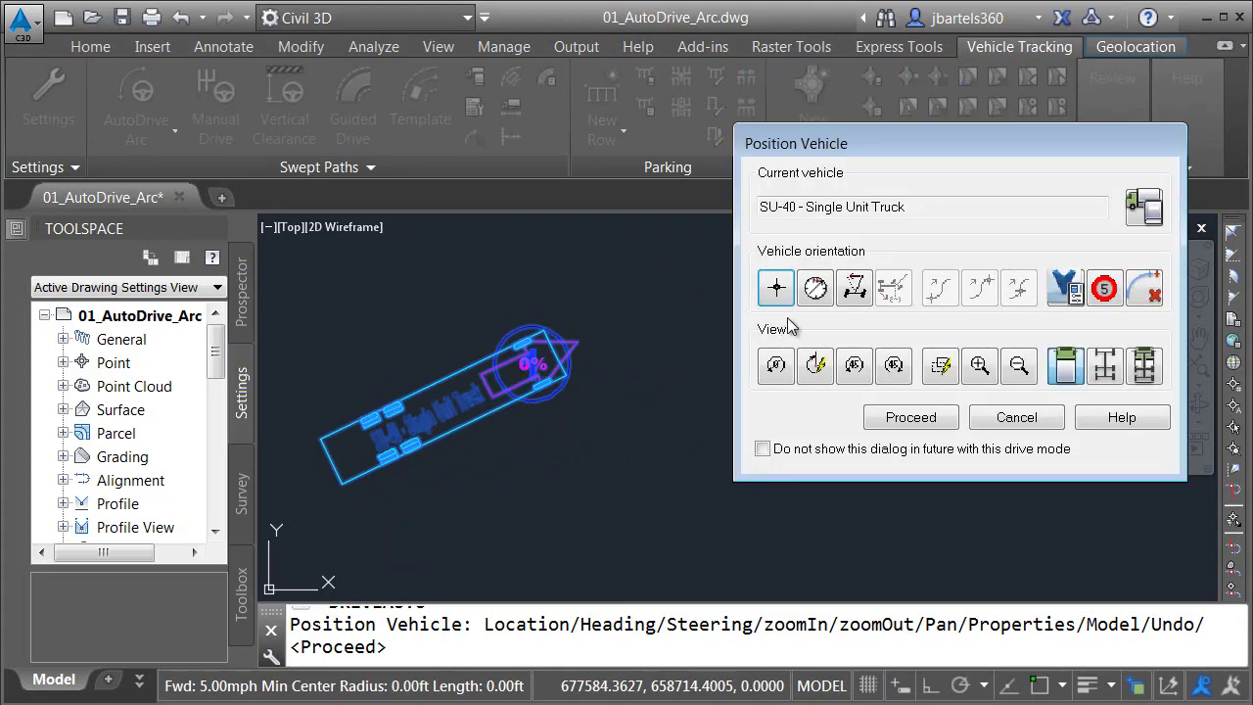
left_click(815, 287)
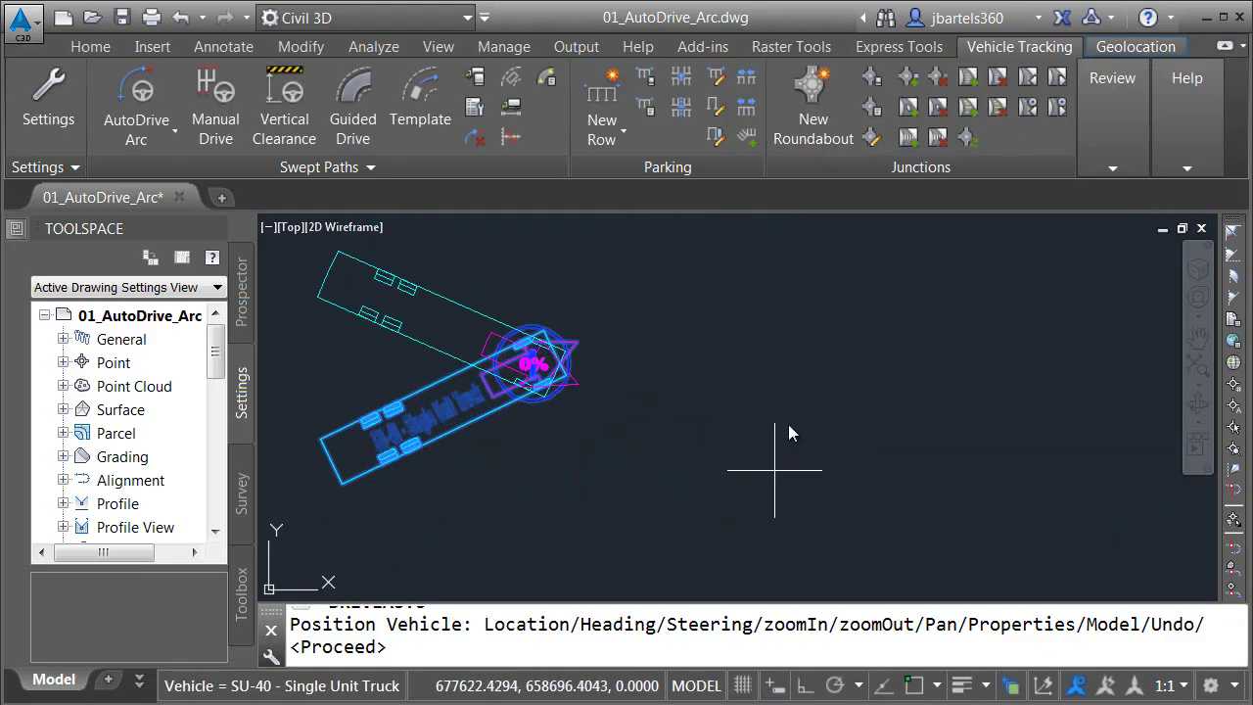
left_click(708, 319)
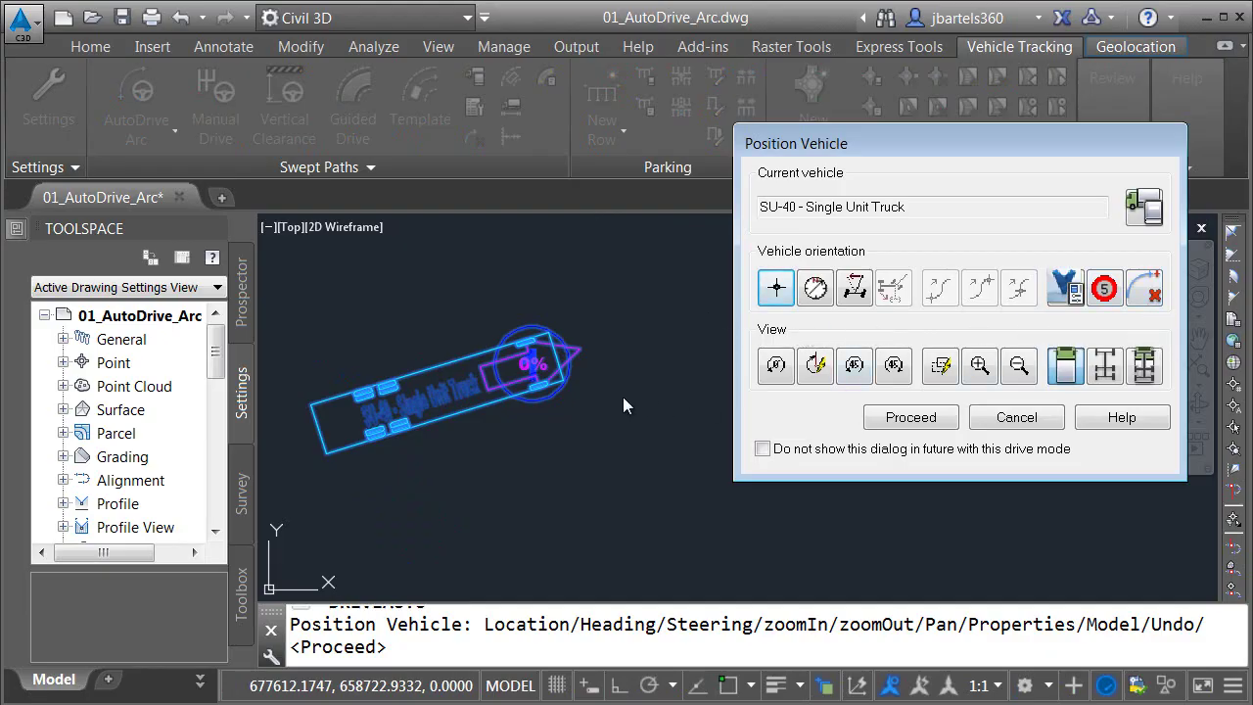
Start driving the positioned truck and commit the first arc of the swept path.
left_click(910, 417)
scroll(832, 372, "down", 3)
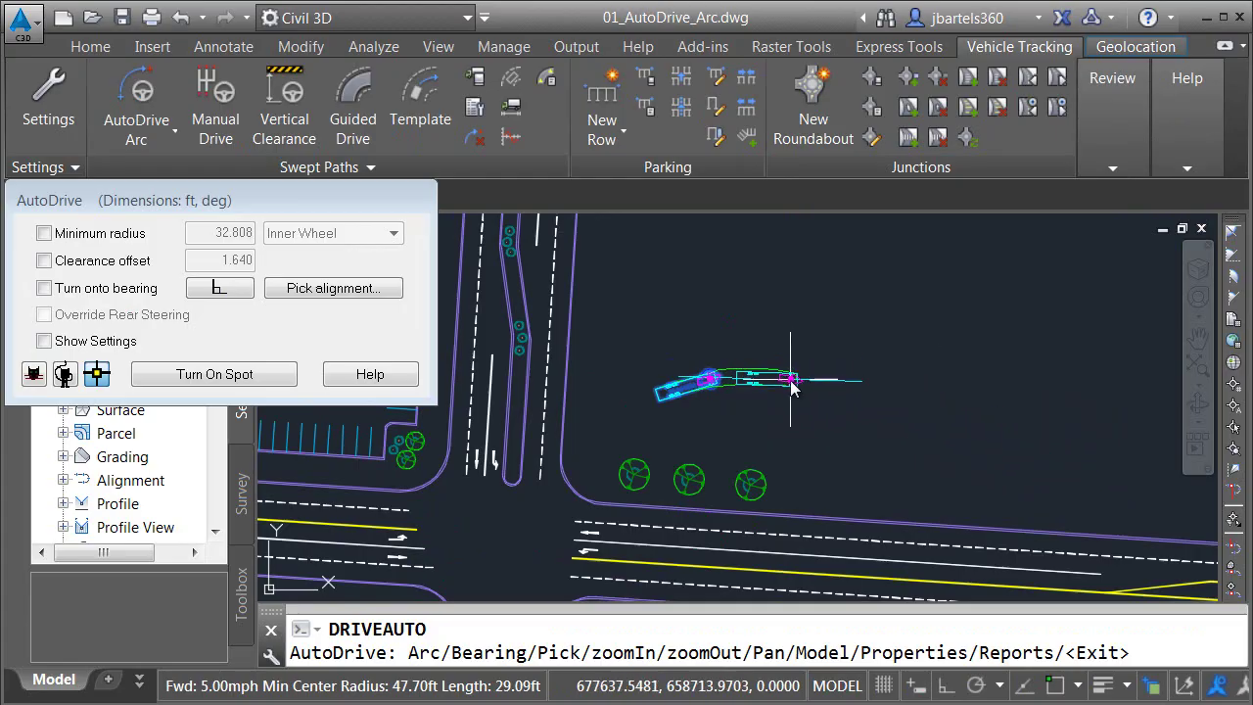
scroll(791, 387, "up", 2)
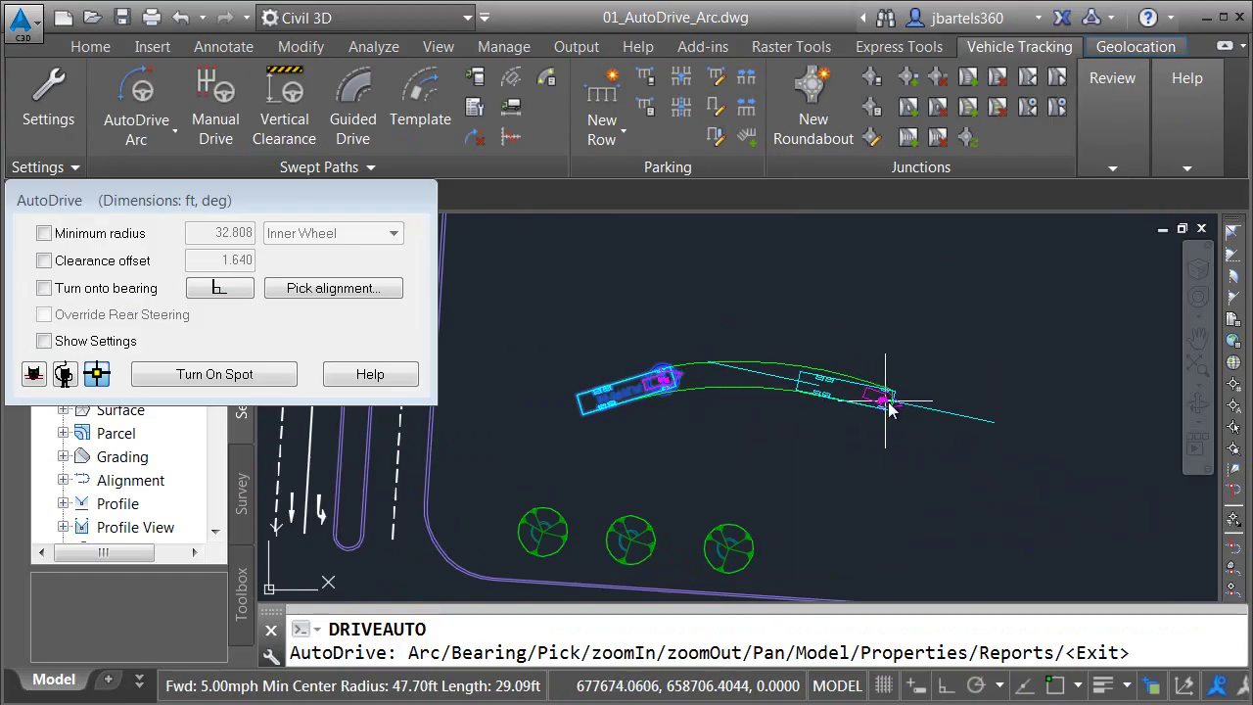
left_click(899, 410)
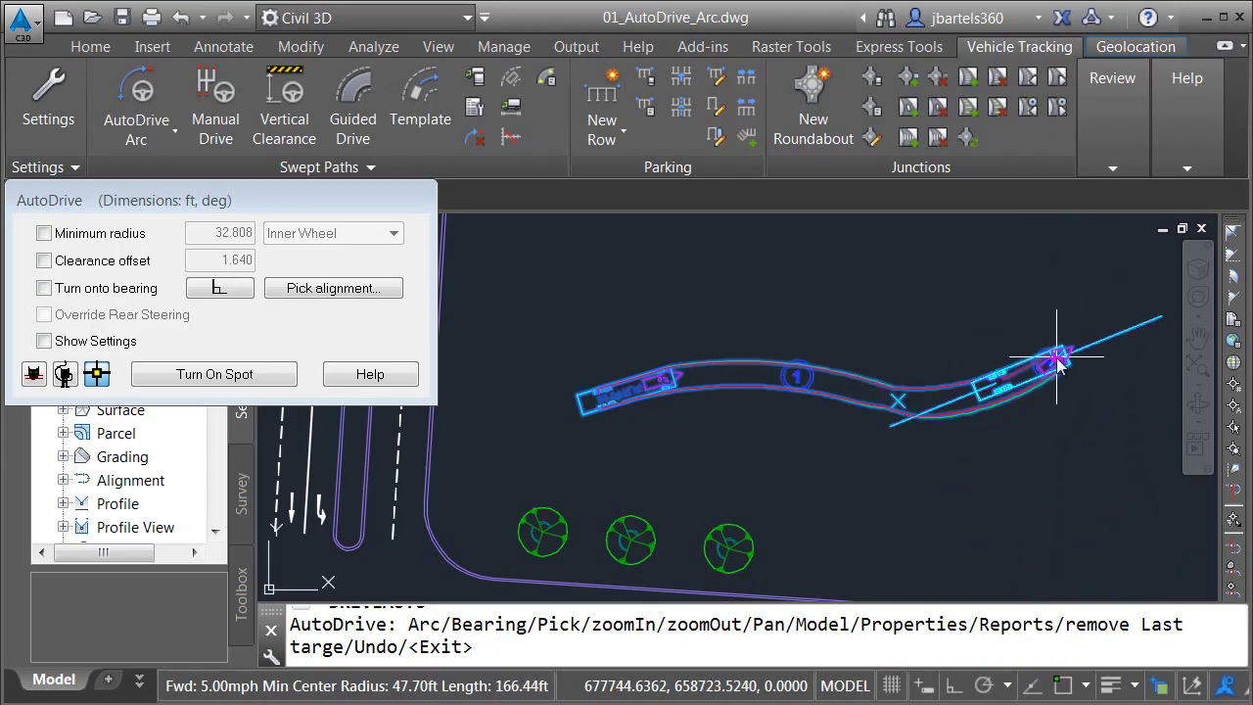
Add further arcs winding east and down toward the road, reaching about 350.69 ft.
scroll(1052, 358, "up", 5)
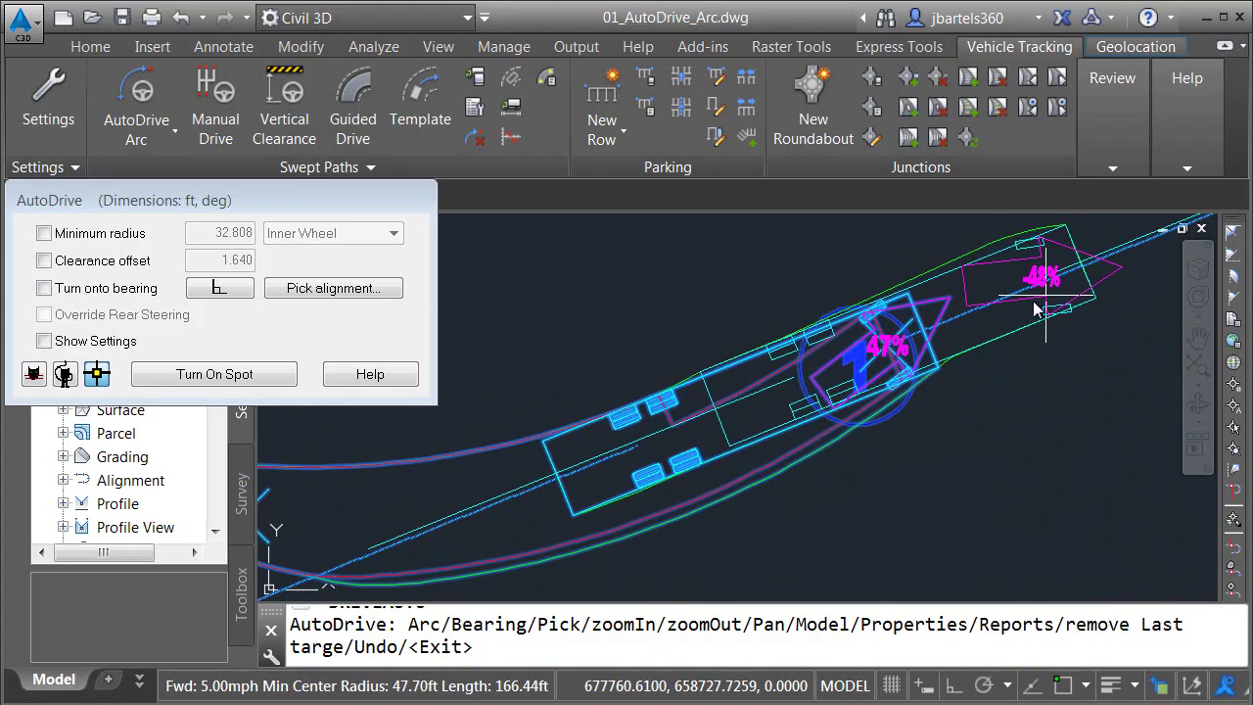
scroll(1013, 323, "down", 3)
scroll(861, 293, "up", 3)
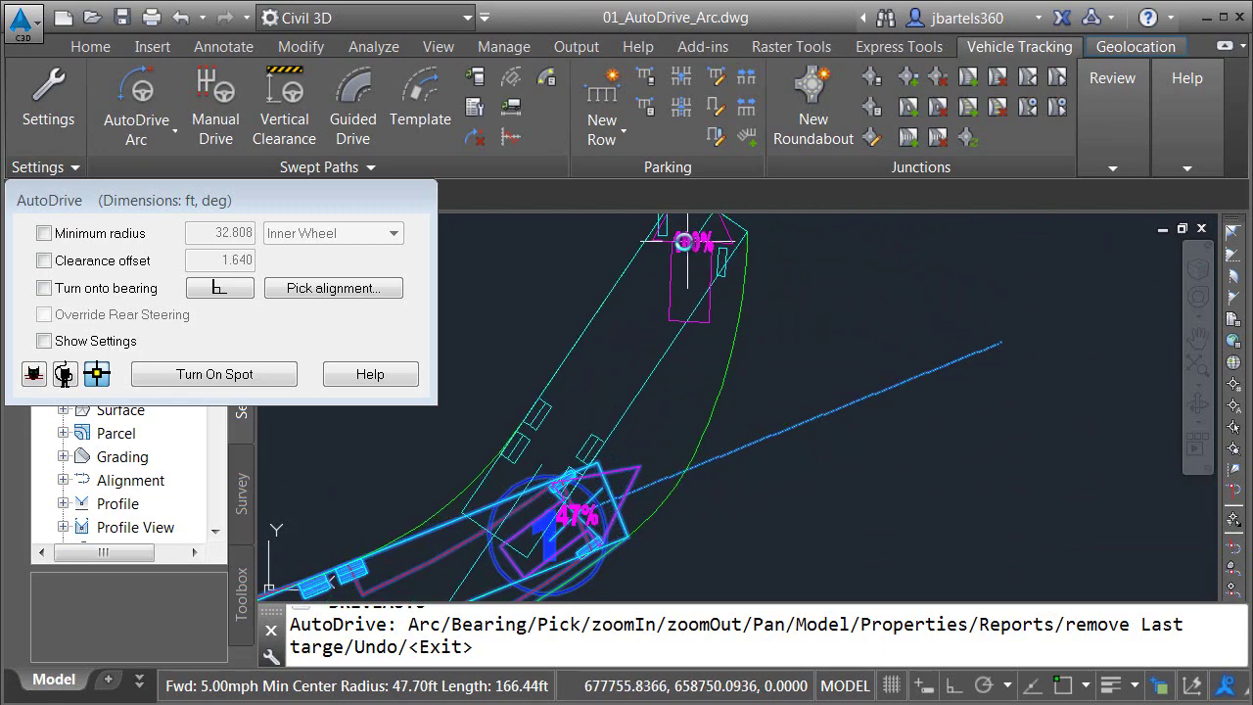
scroll(836, 315, "down", 3)
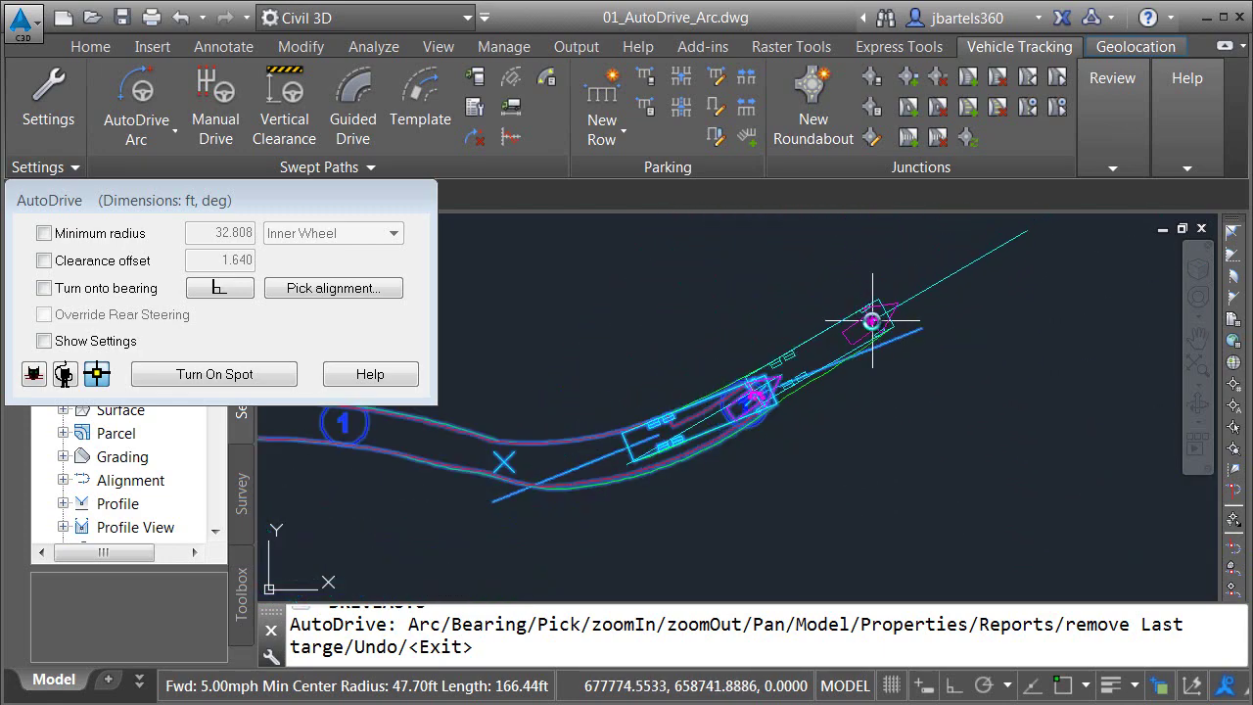
scroll(872, 318, "down", 3)
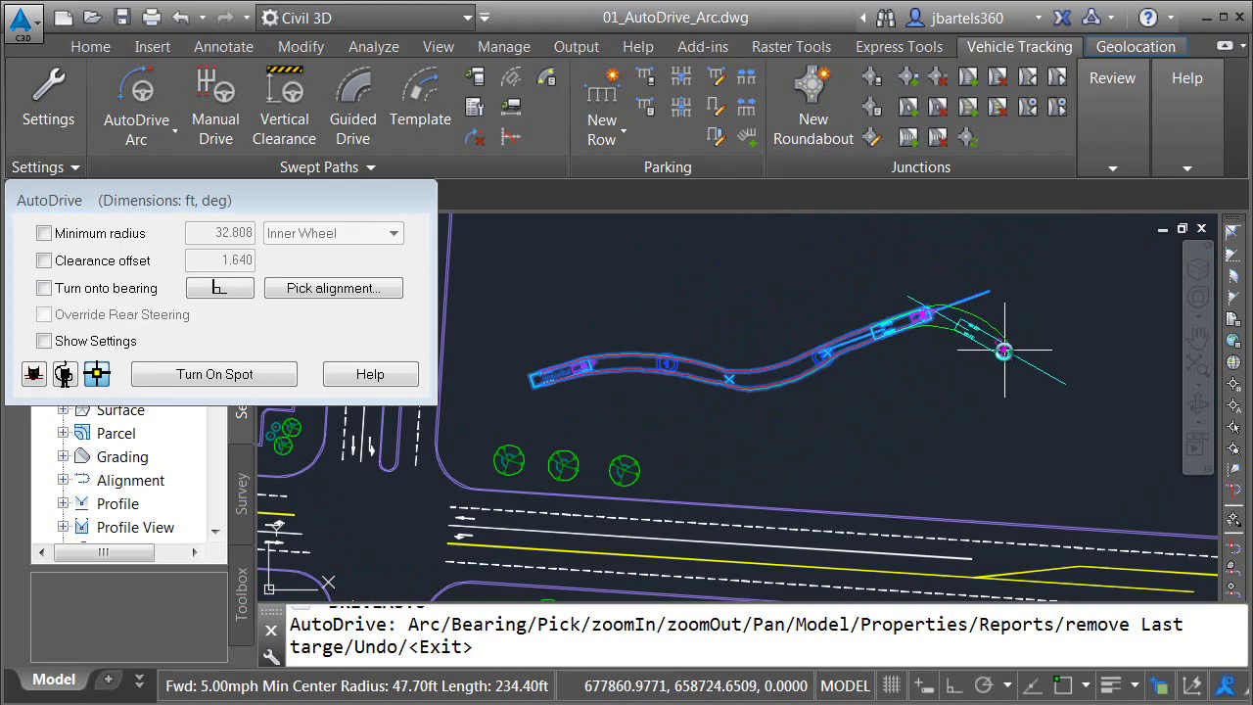
scroll(998, 349, "up", 2)
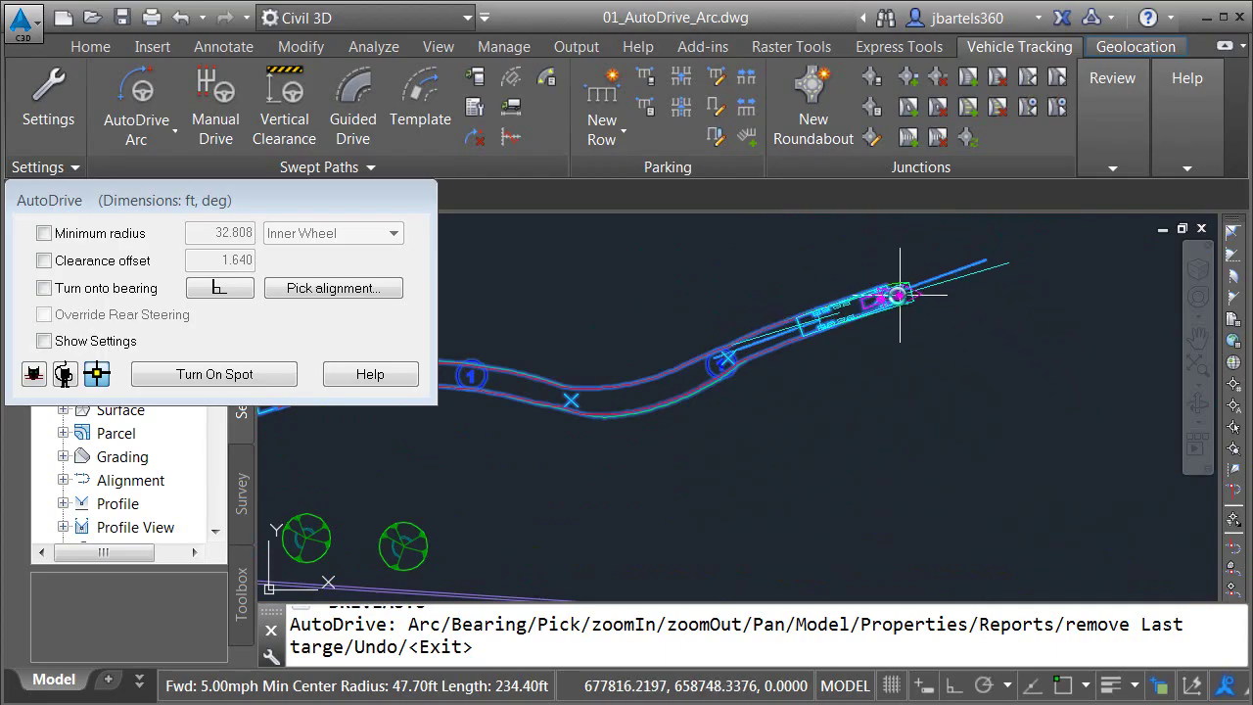
scroll(873, 299, "up", 4)
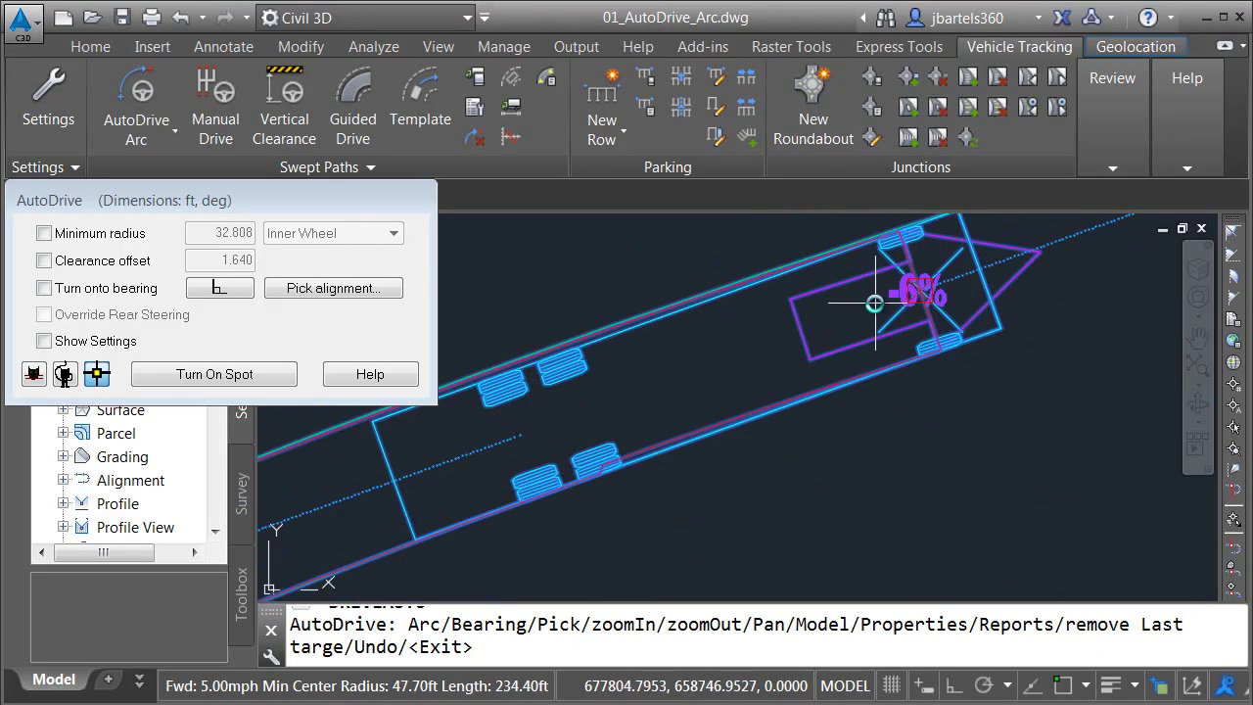
scroll(873, 304, "down", 4)
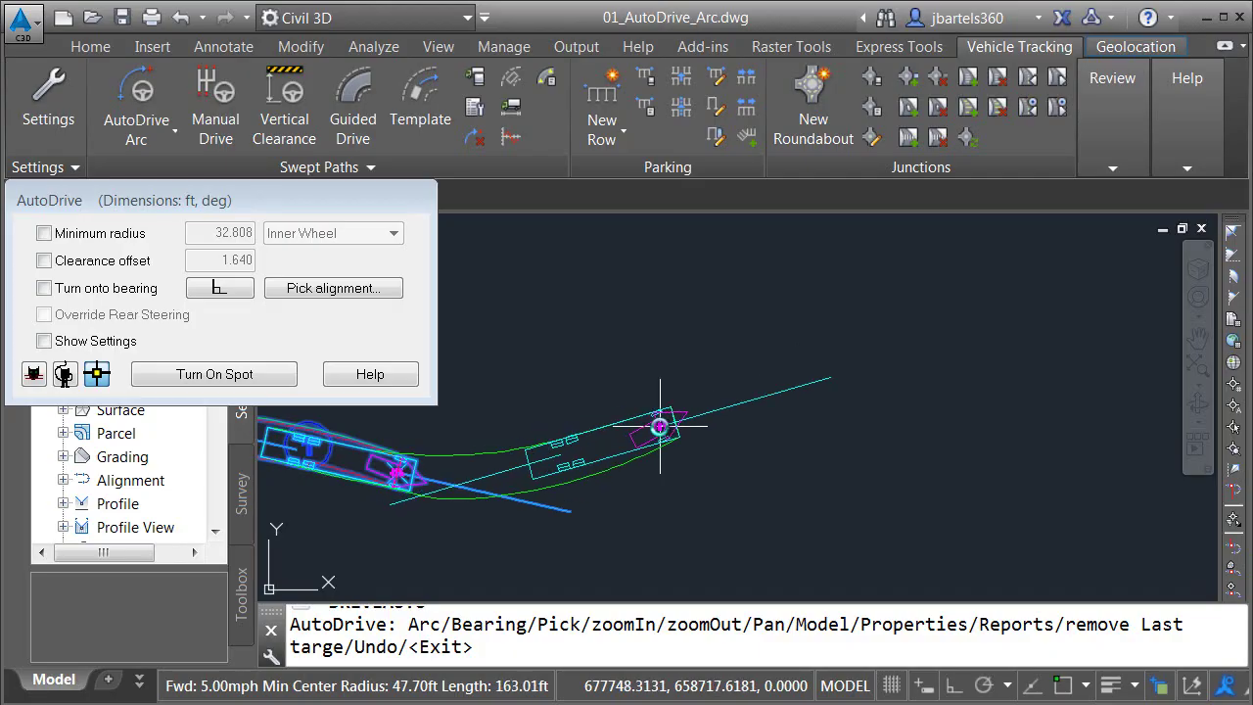
scroll(658, 419, "down", 3)
left_click(683, 422)
left_click(810, 407)
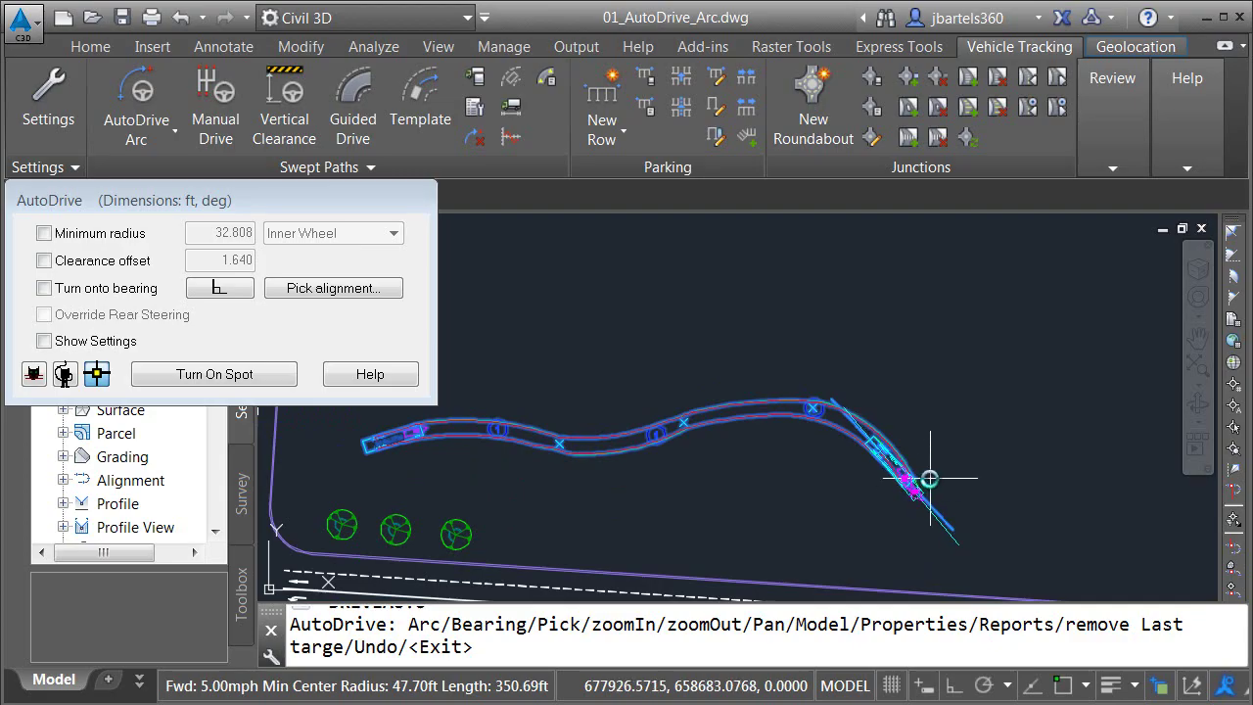
key("Return")
key("Escape")
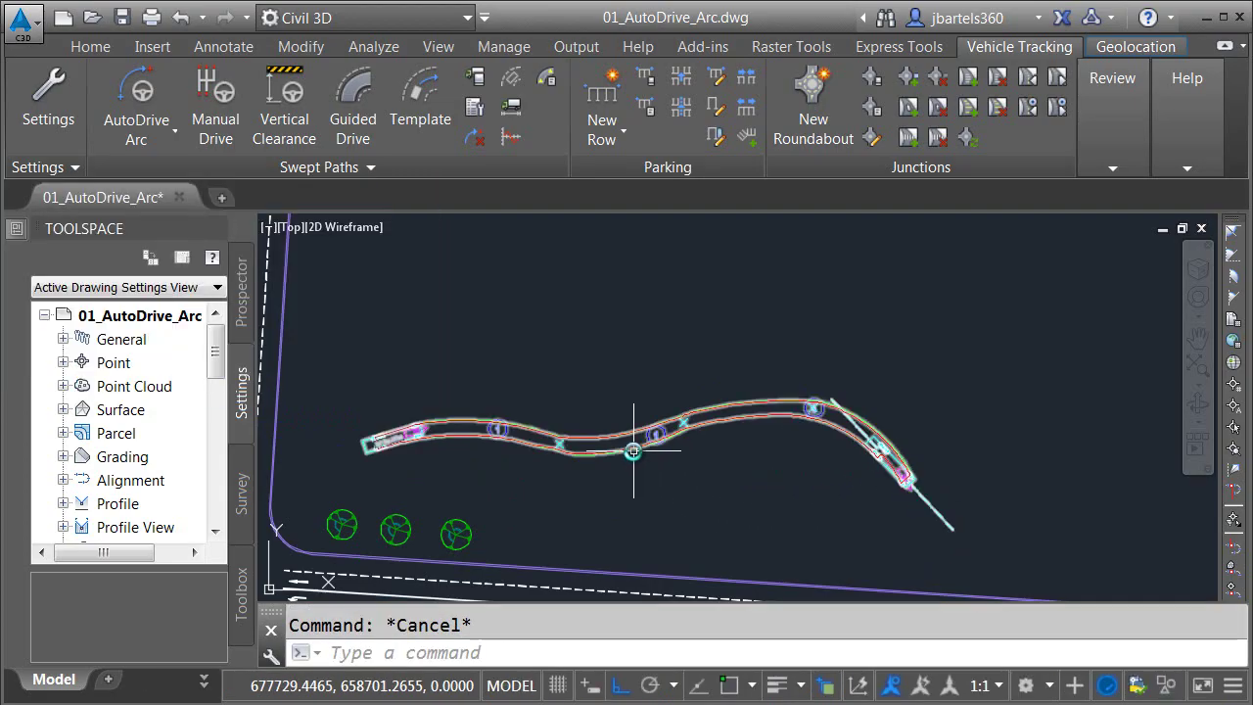
mouse_move(628, 451)
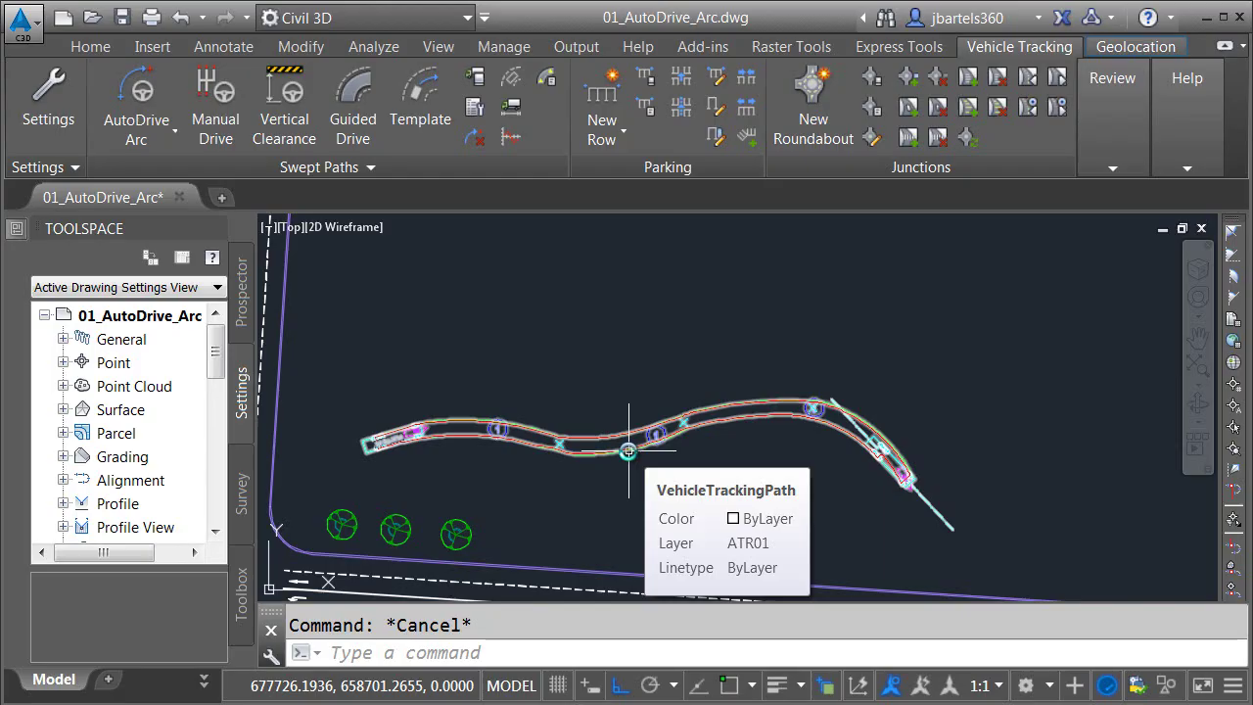
scroll(401, 458, "up", 5)
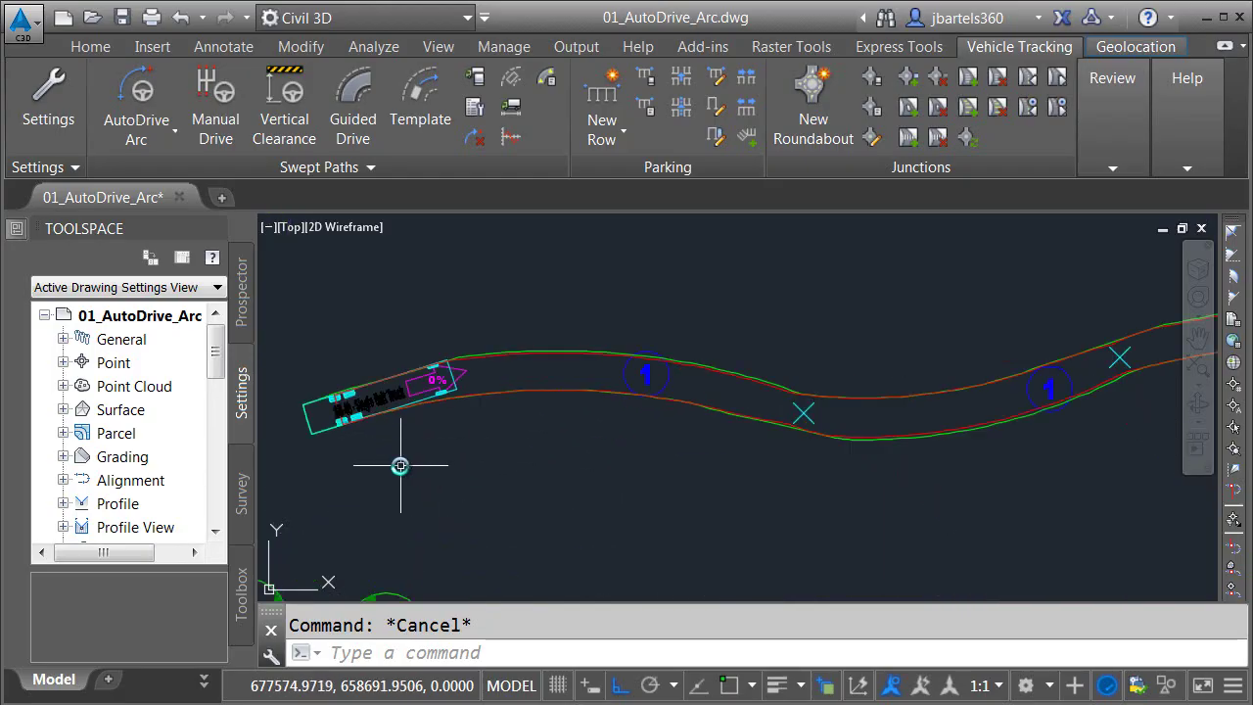
mouse_move(421, 451)
middle_mouse_down()
mouse_move(503, 466)
mouse_move(588, 506)
middle_mouse_up()
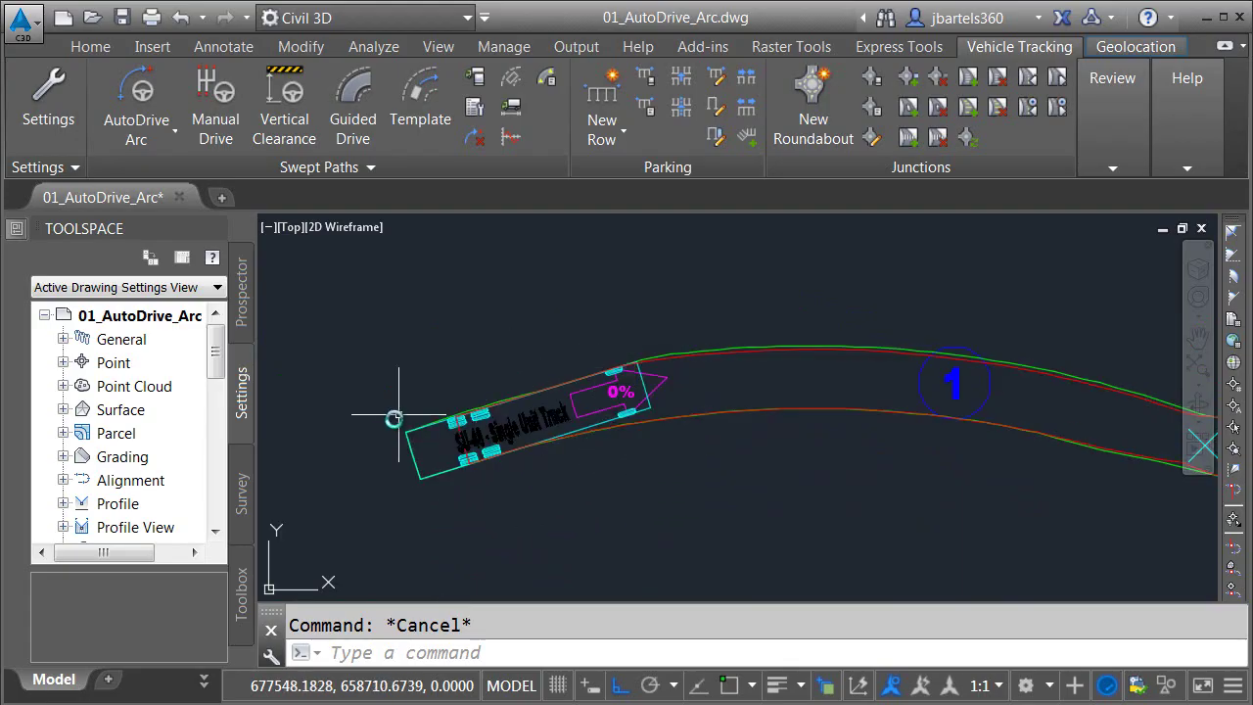
scroll(489, 480, "down", 4)
scroll(1071, 495, "up", 5)
scroll(832, 323, "up", 4)
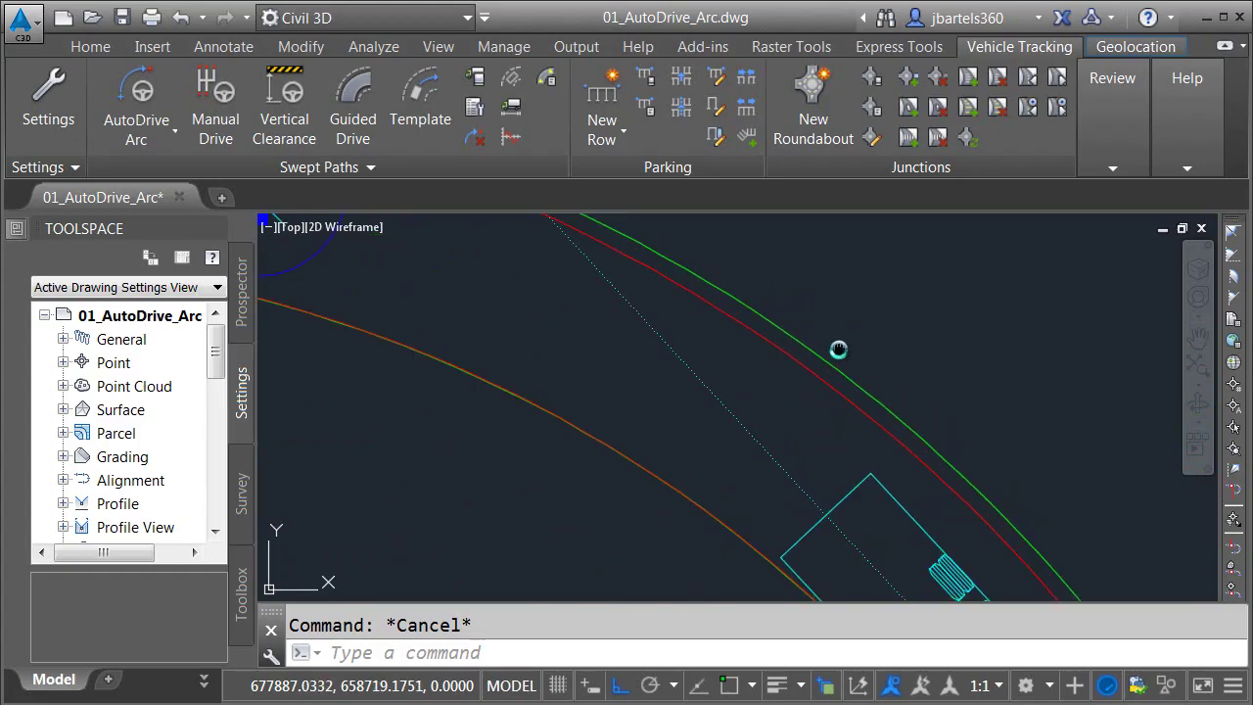
middle_click_drag(837, 349, 721, 244)
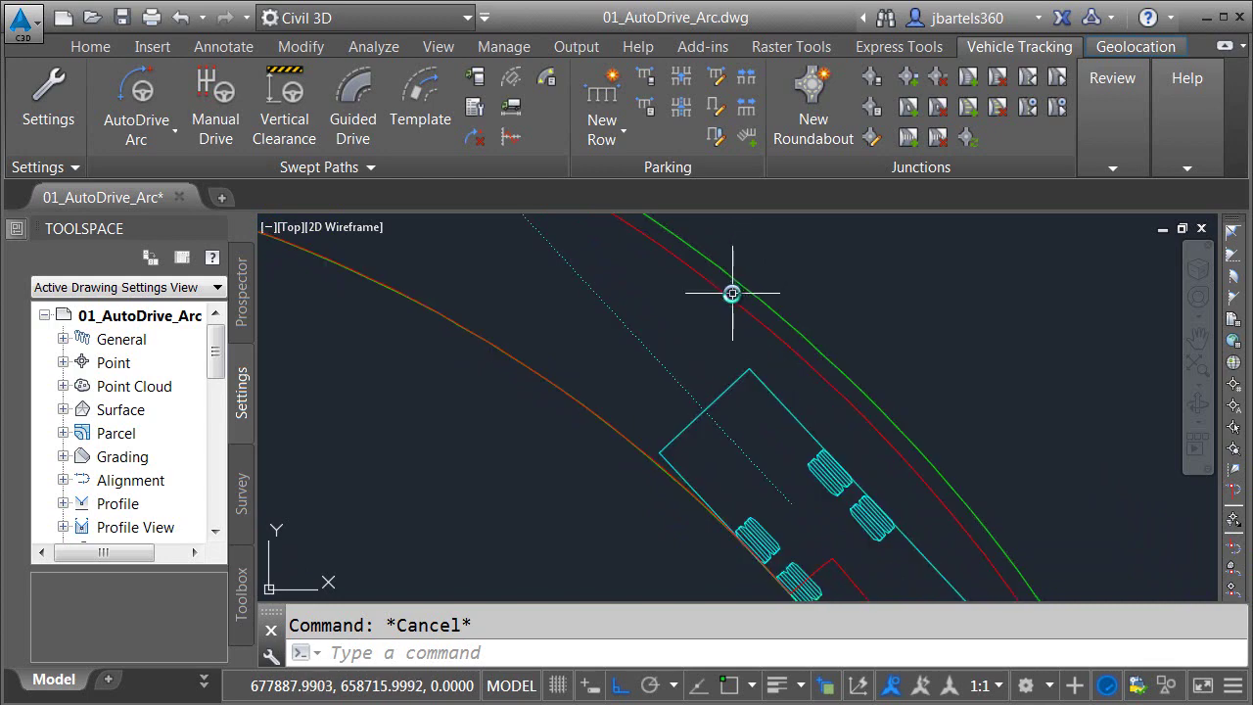
scroll(735, 327, "down", 3)
middle_click_drag(626, 405, 693, 426)
scroll(696, 425, "down", 3)
mouse_move(616, 441)
middle_mouse_down()
mouse_move(646, 441)
mouse_move(765, 381)
middle_mouse_up()
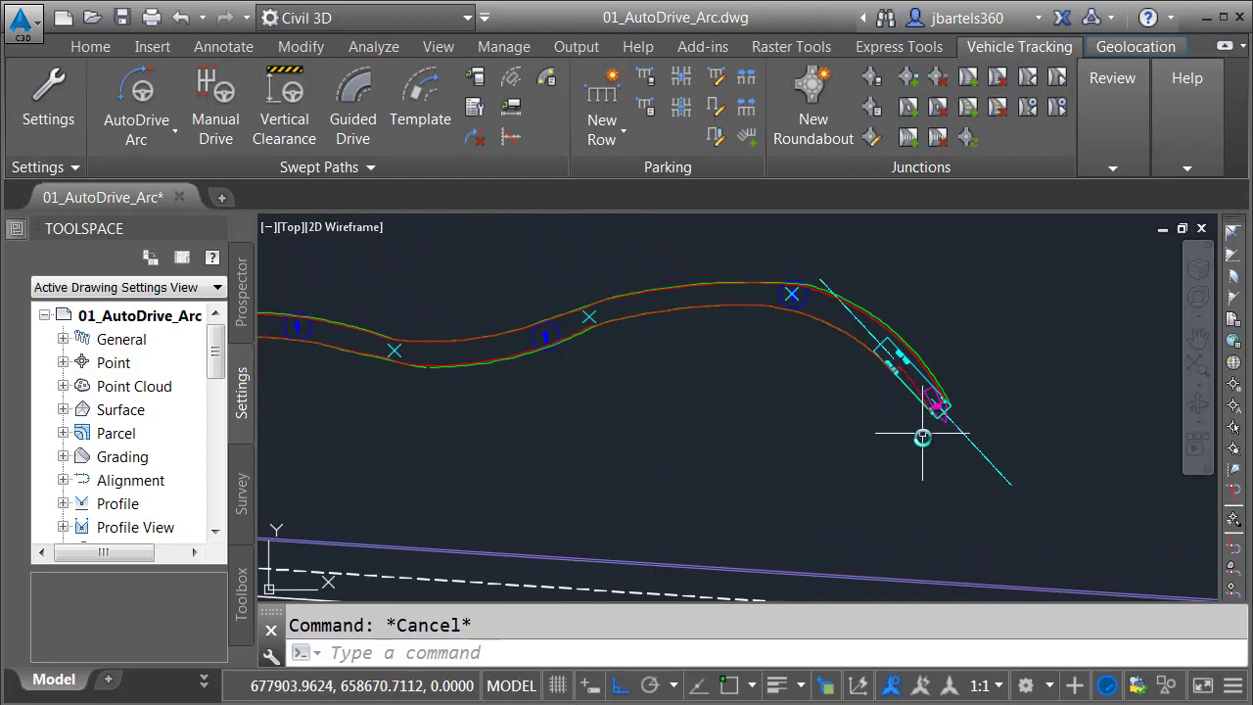
Continue the selected swept path with forward arcs past the curve's end.
left_click(721, 310)
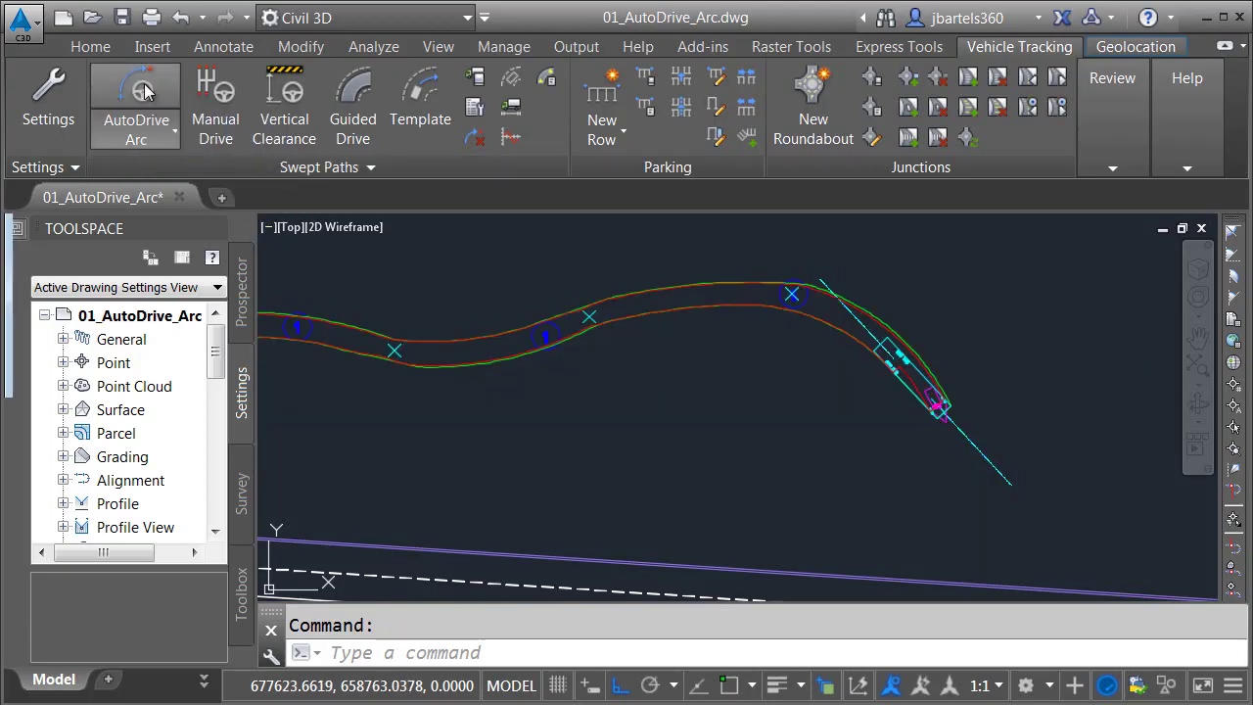
left_click(163, 118)
middle_click_drag(911, 498, 839, 405)
left_click(954, 404)
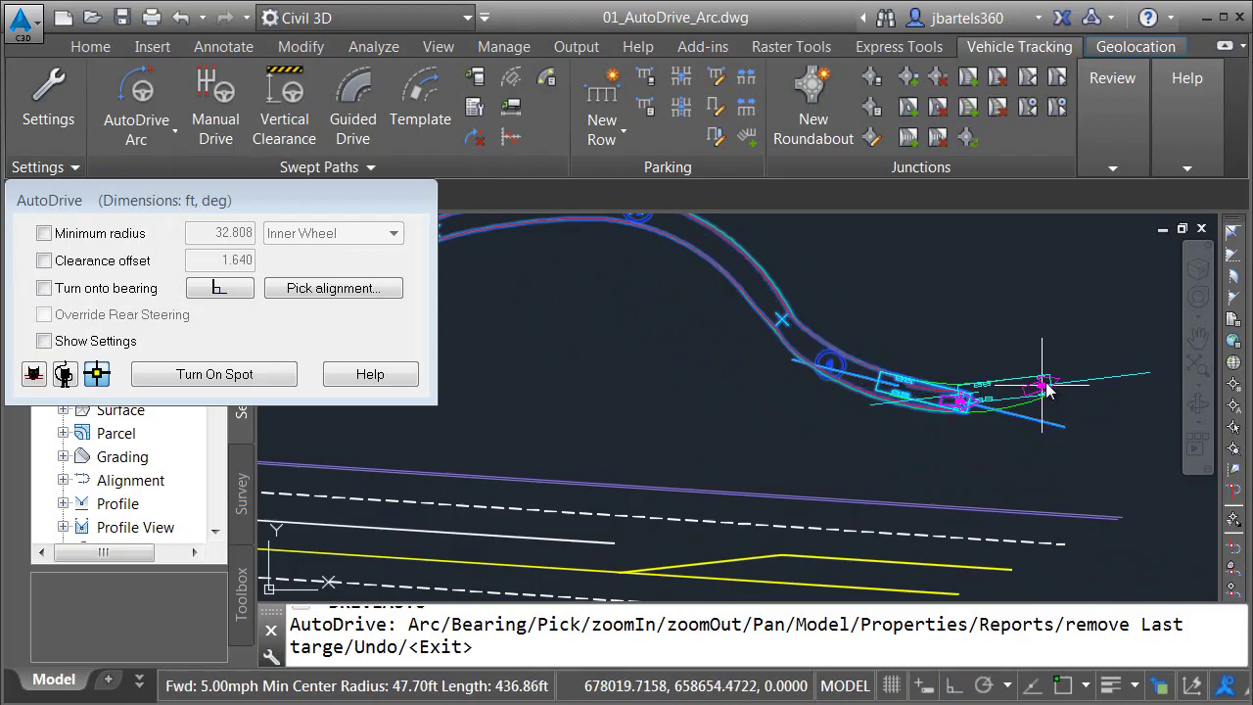
left_click(1075, 362)
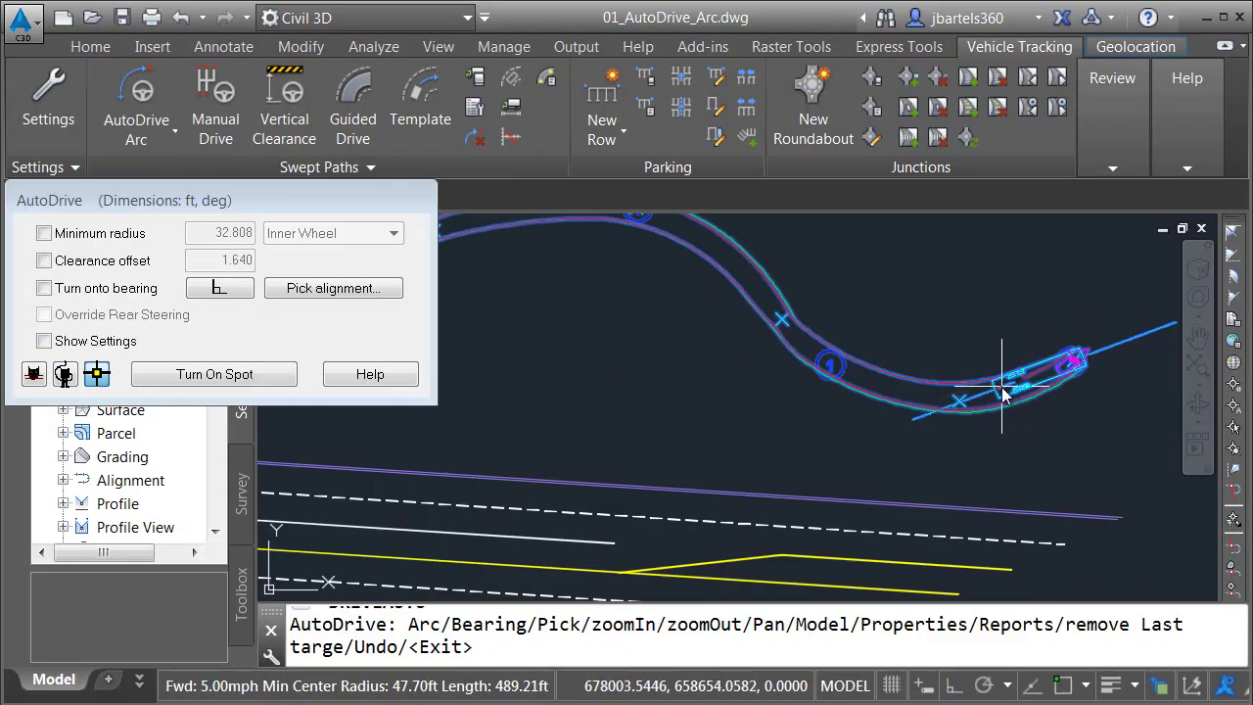
Reverse the SU-40 west toward the lot, then drive forward along the lower lane.
left_click(849, 429)
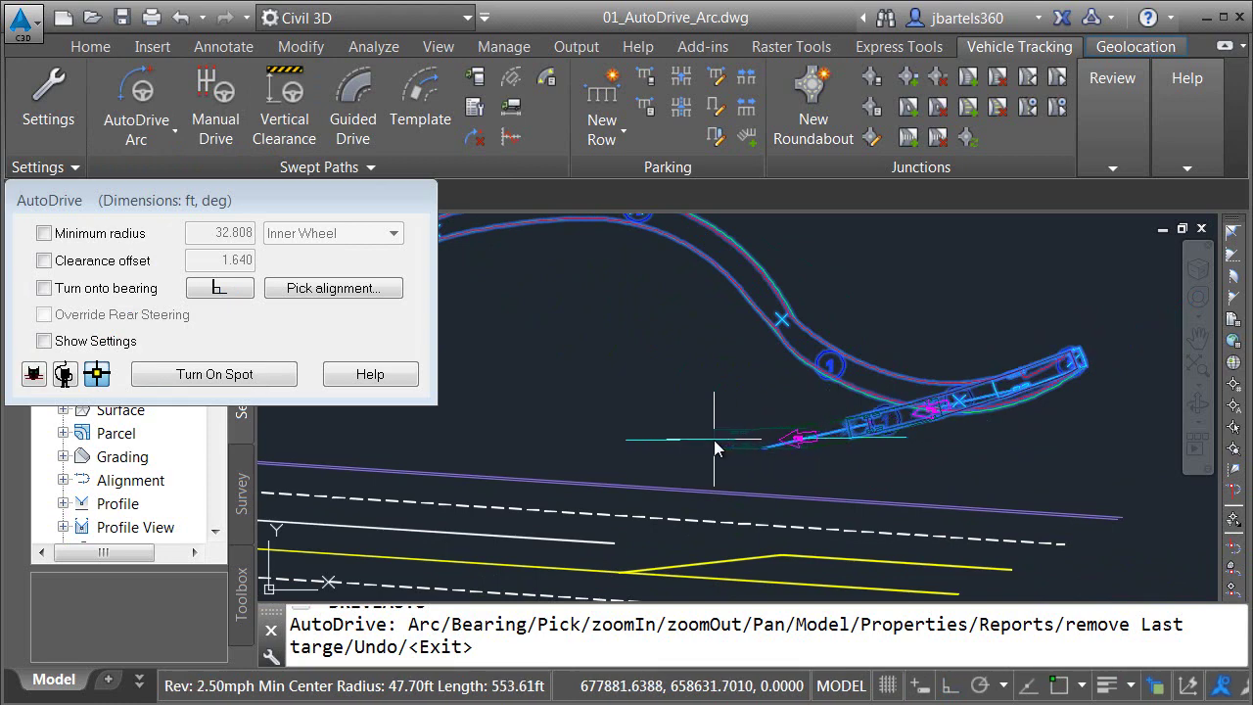
left_click(530, 438)
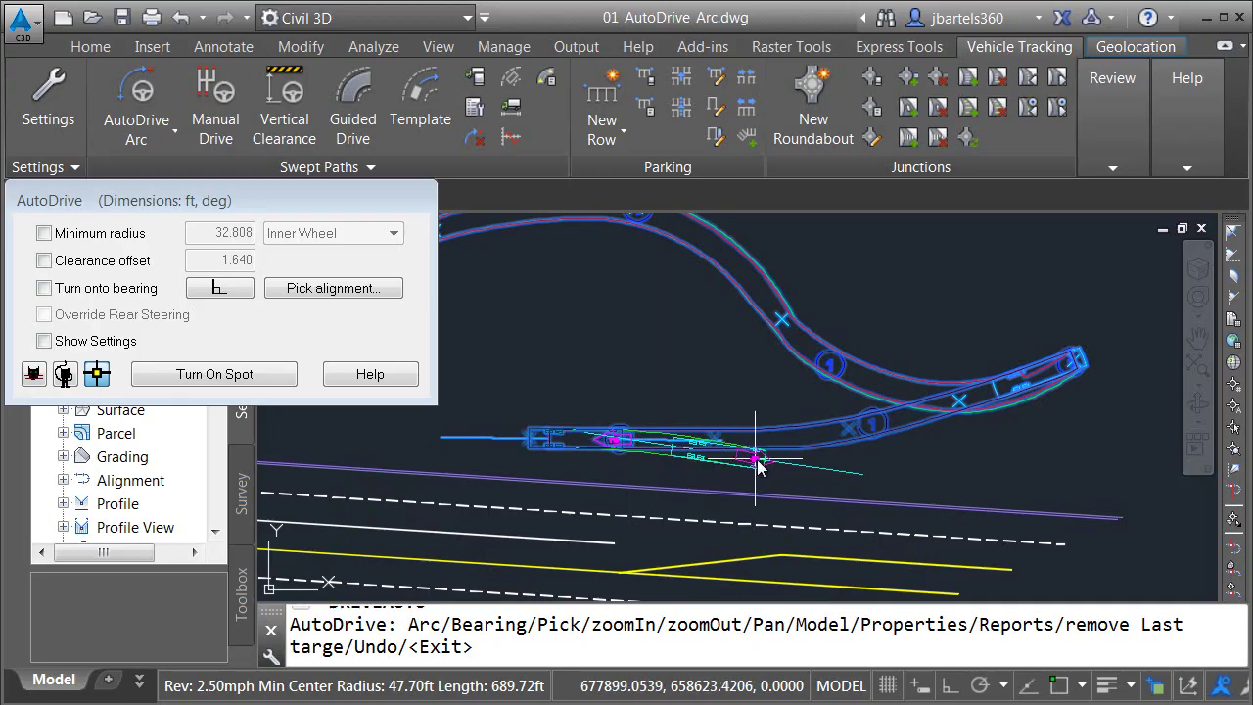
left_click(791, 468)
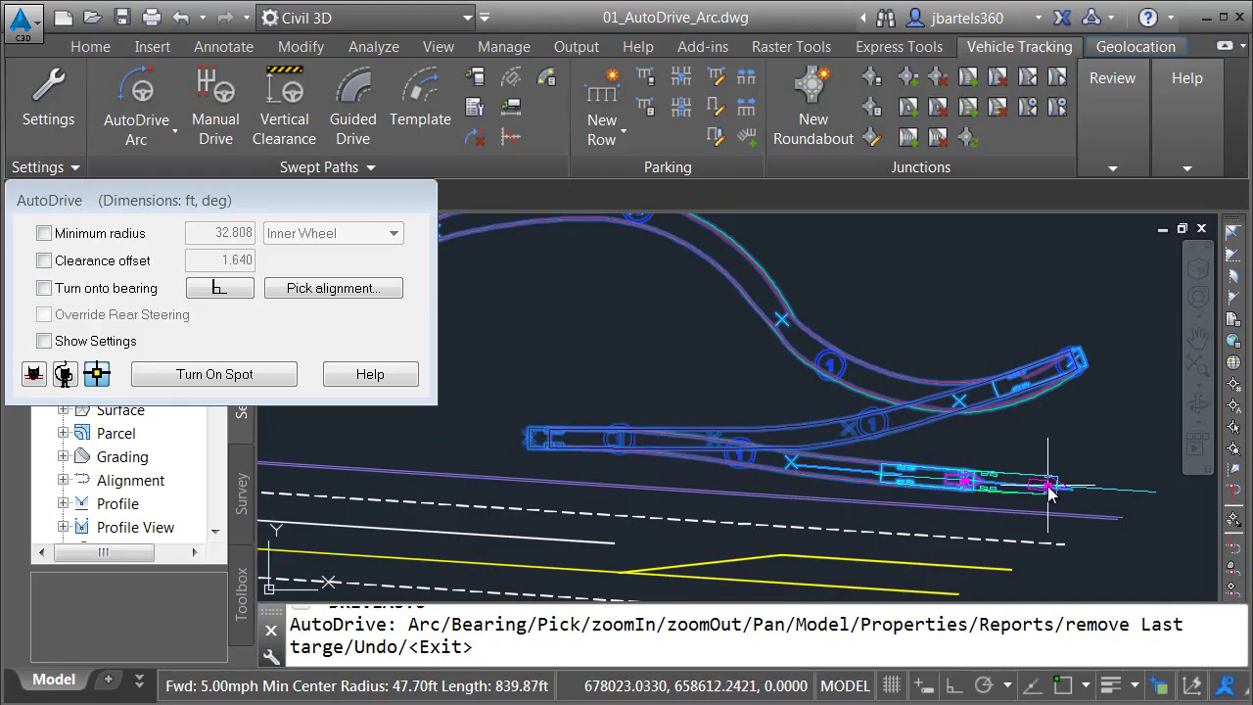
key("Return")
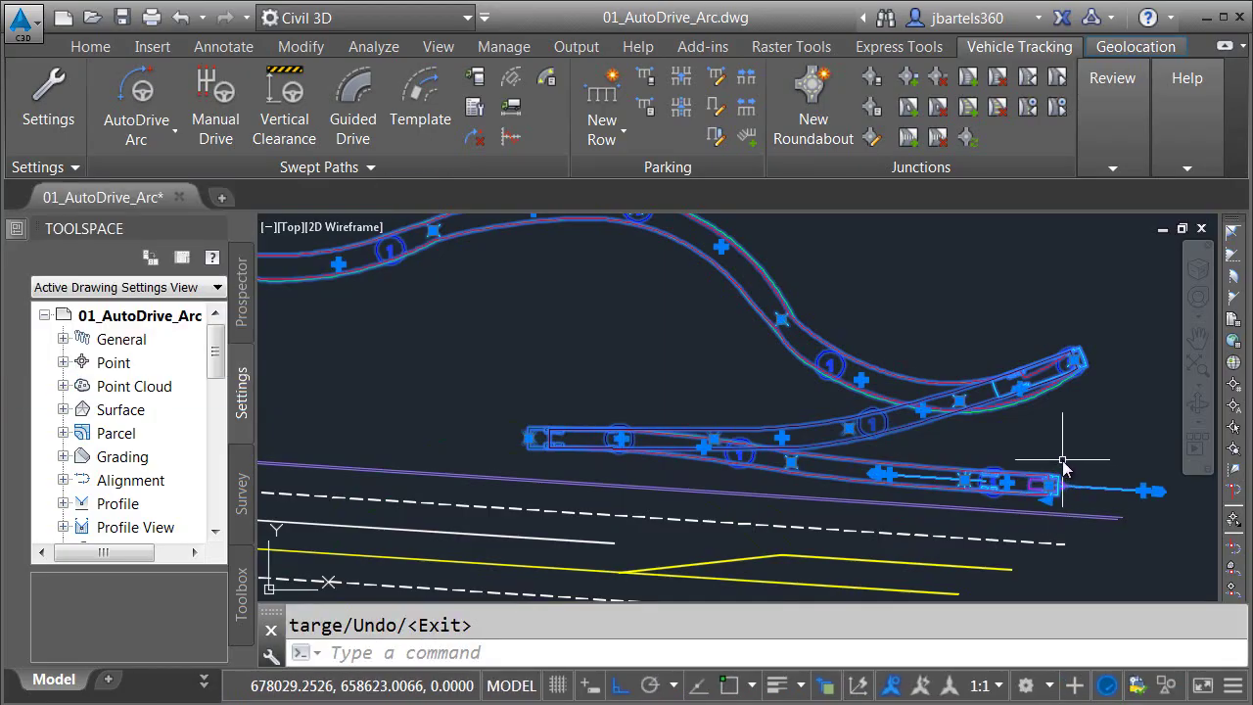
key("Escape")
scroll(936, 447, "up", 2)
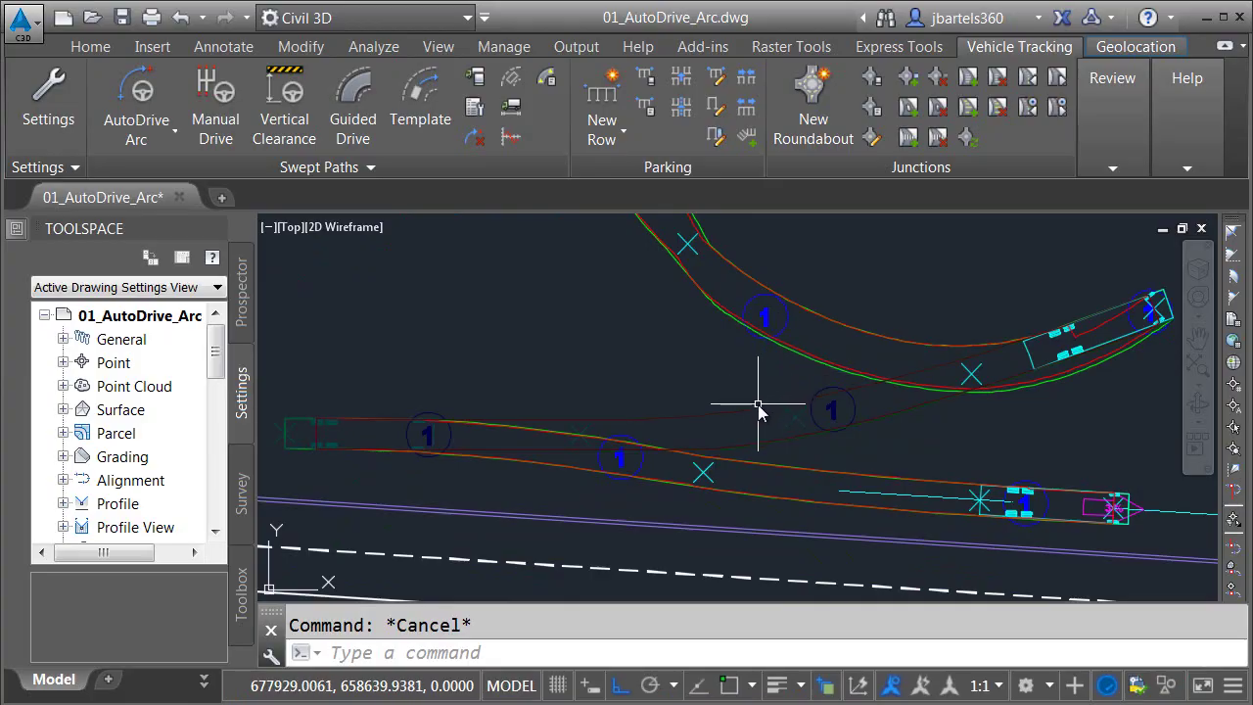
scroll(764, 426, "up", 2)
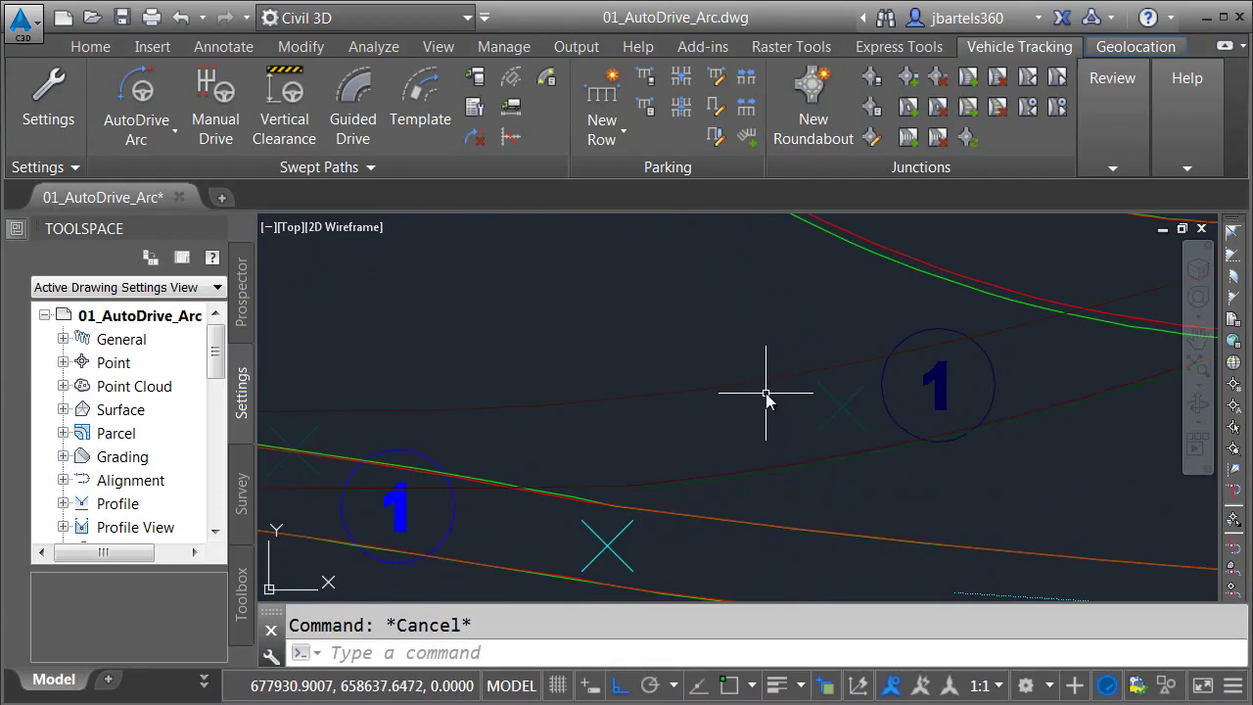
type("z")
key("Return")
type("p")
key("Return")
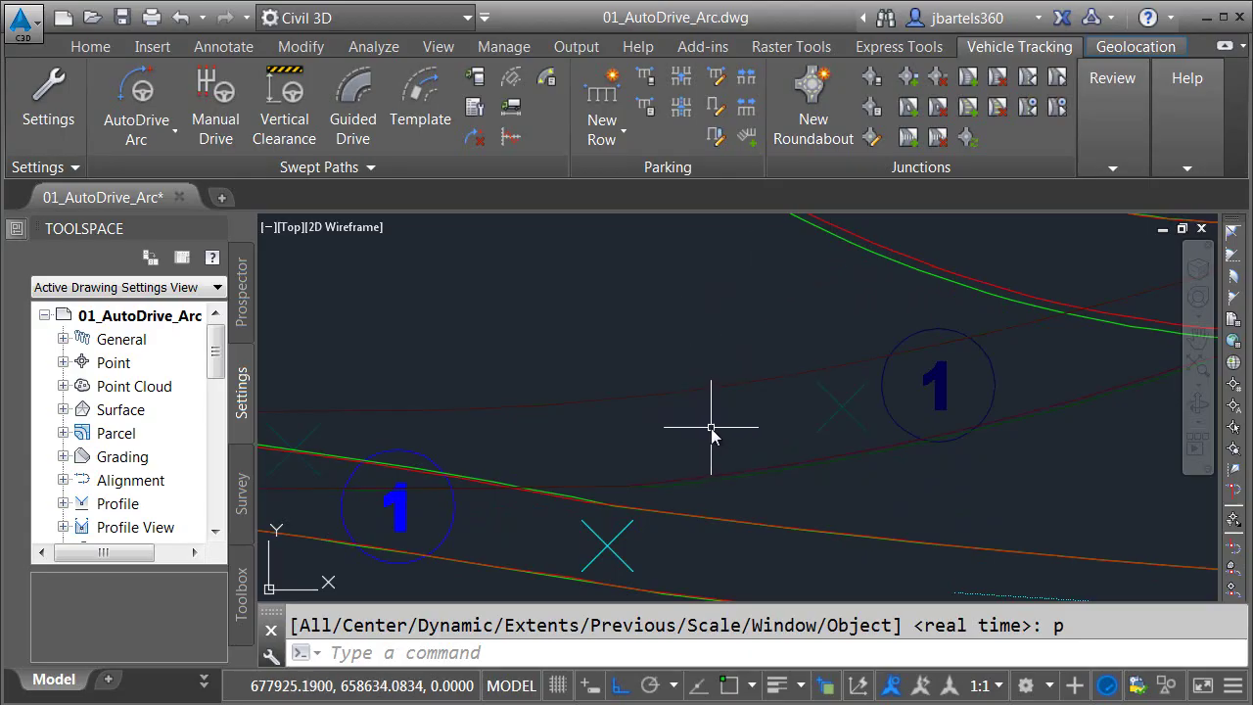
scroll(711, 427, "down", 6)
middle_click_drag(797, 441, 682, 424)
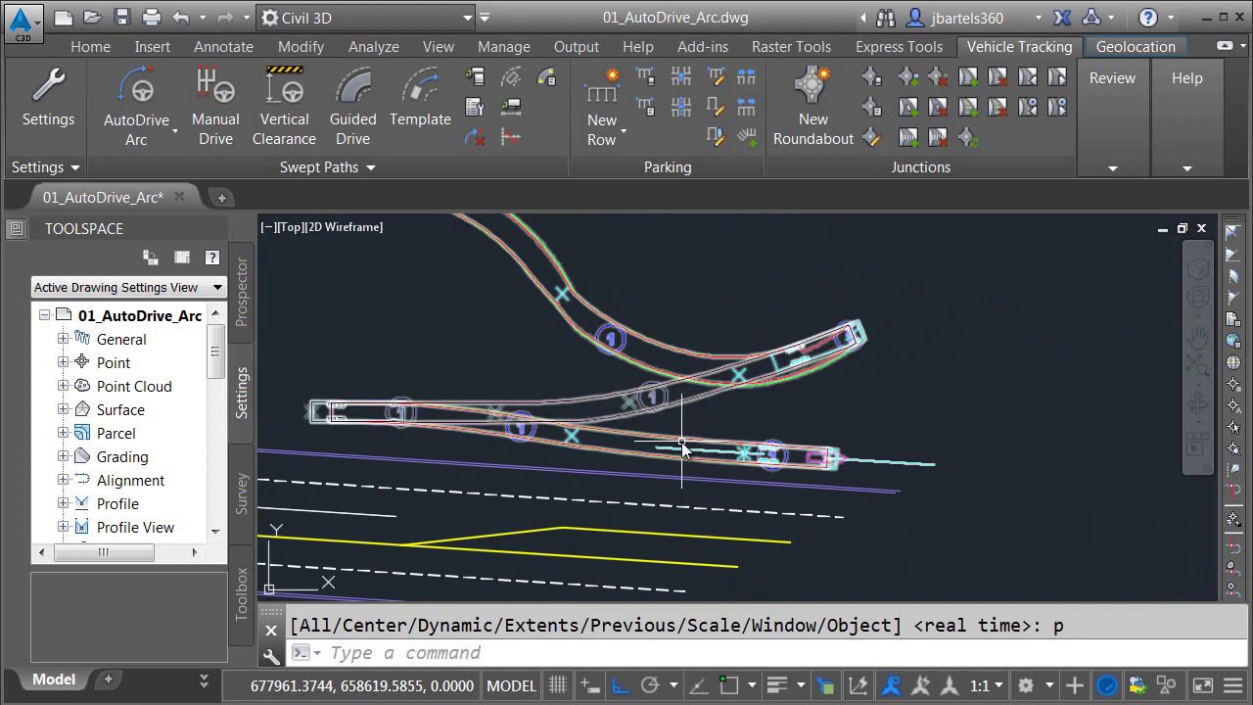
left_click(682, 448)
left_click(142, 93)
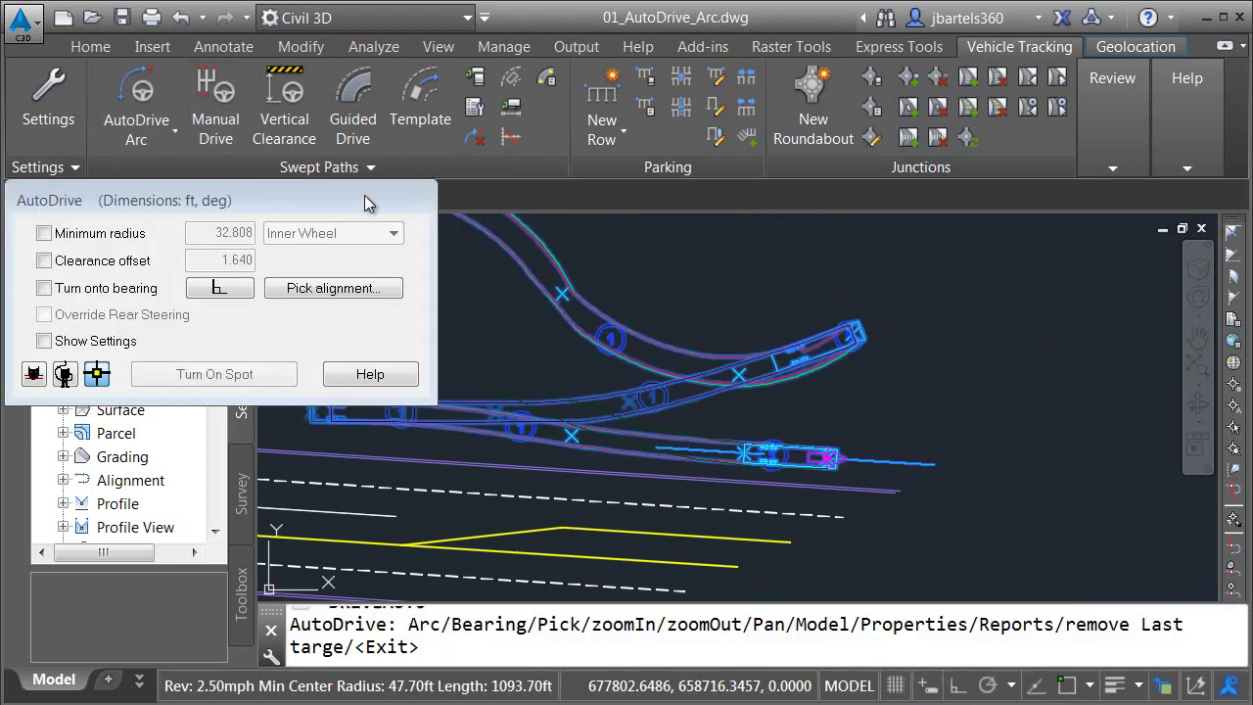
scroll(812, 440, "up", 5)
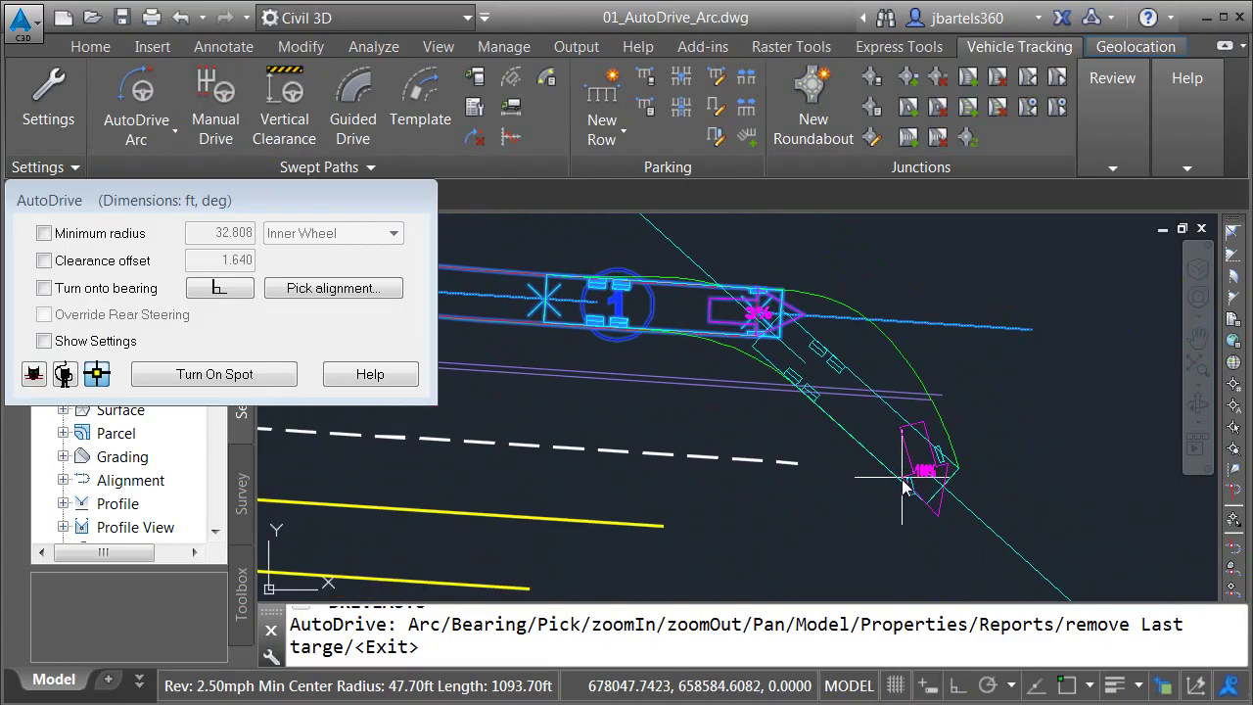
scroll(910, 489, "up", 5)
scroll(910, 490, "down", 4)
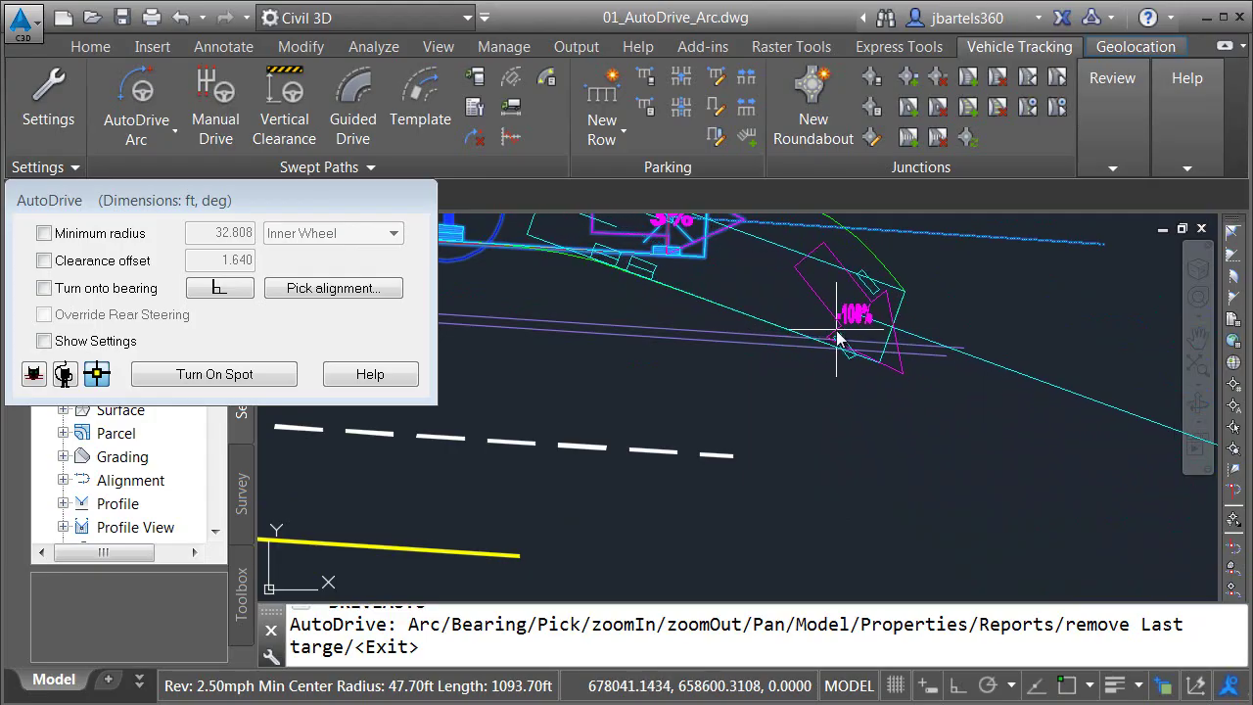
key("Escape")
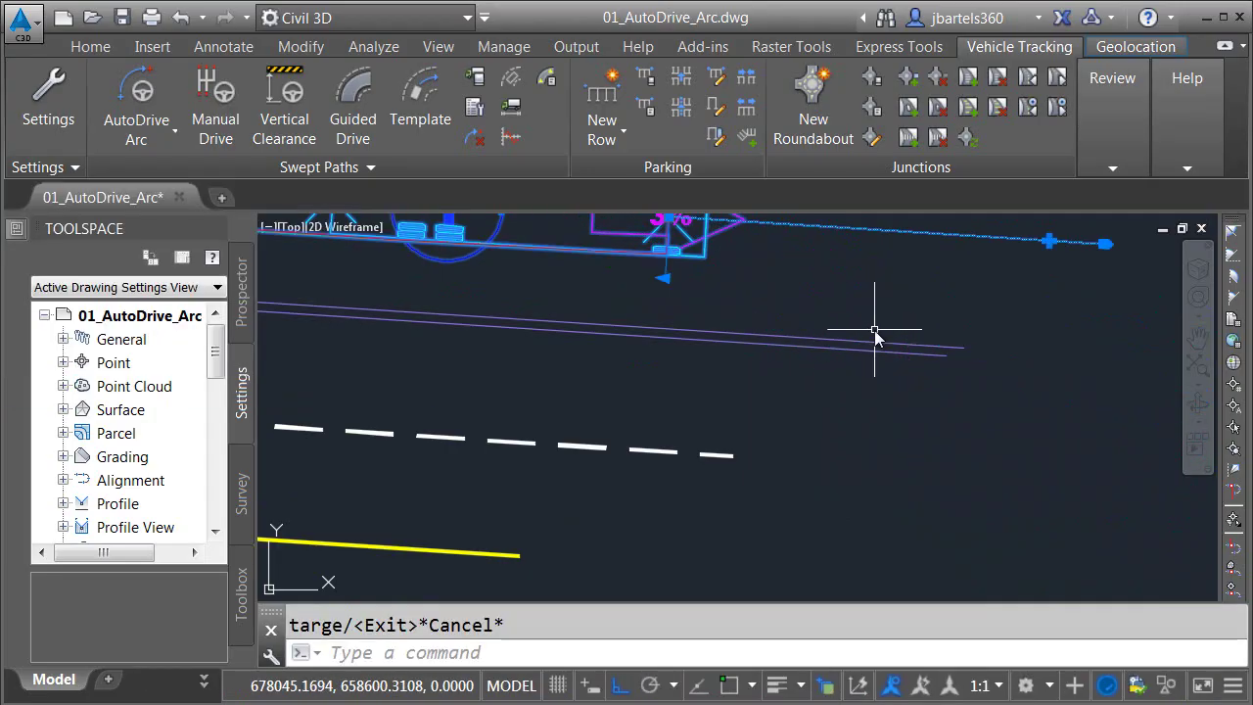
scroll(858, 336, "down", 3)
key("Escape")
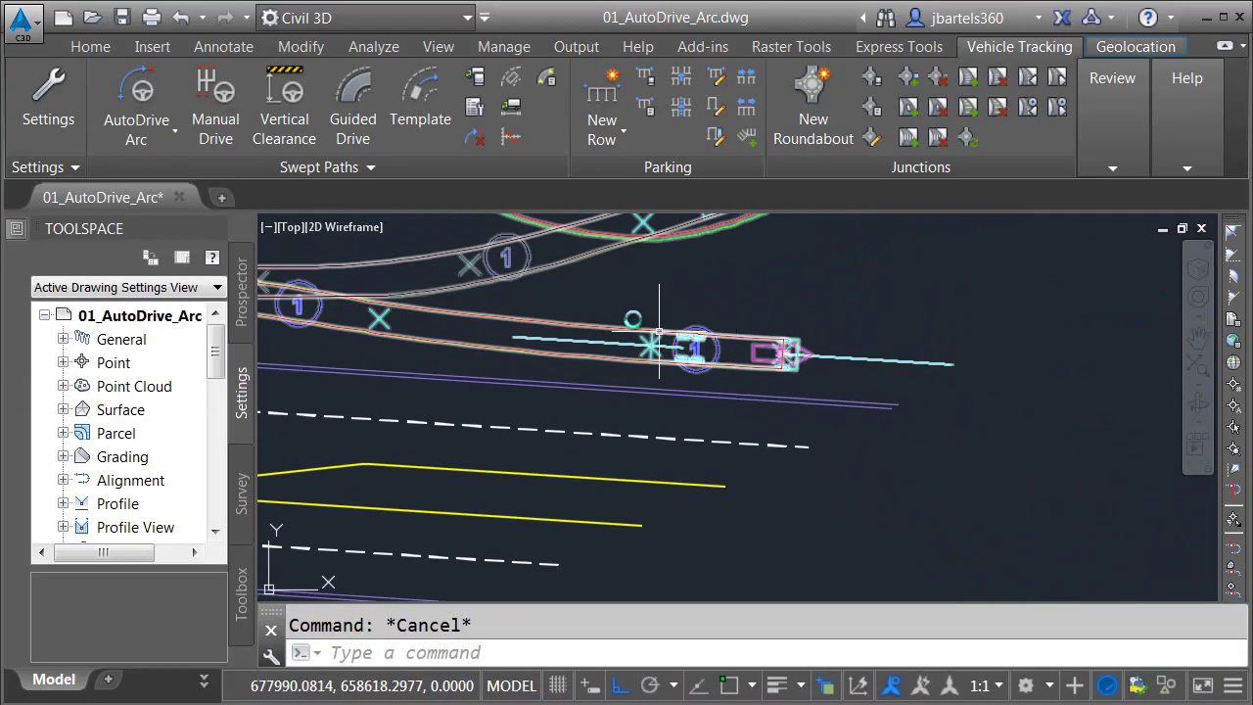
left_click(477, 78)
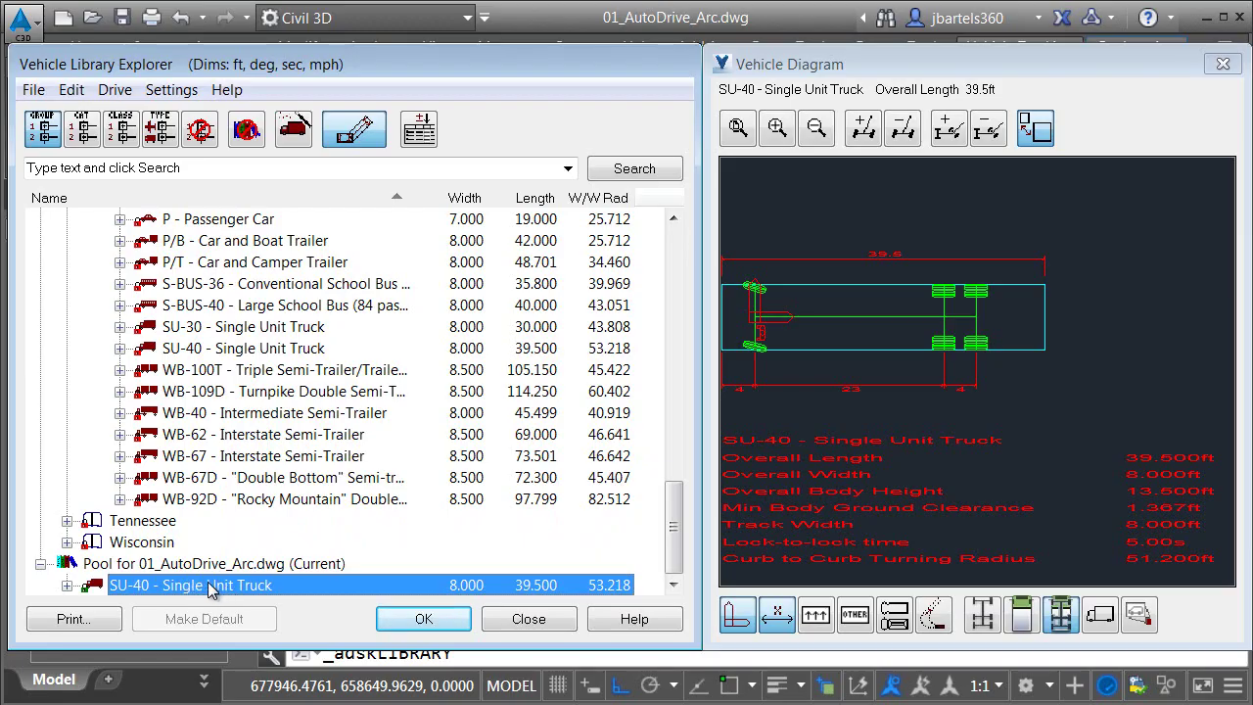
Close the vehicle library and continue AutoDrive Arc from the selected swept path's end.
left_click(528, 620)
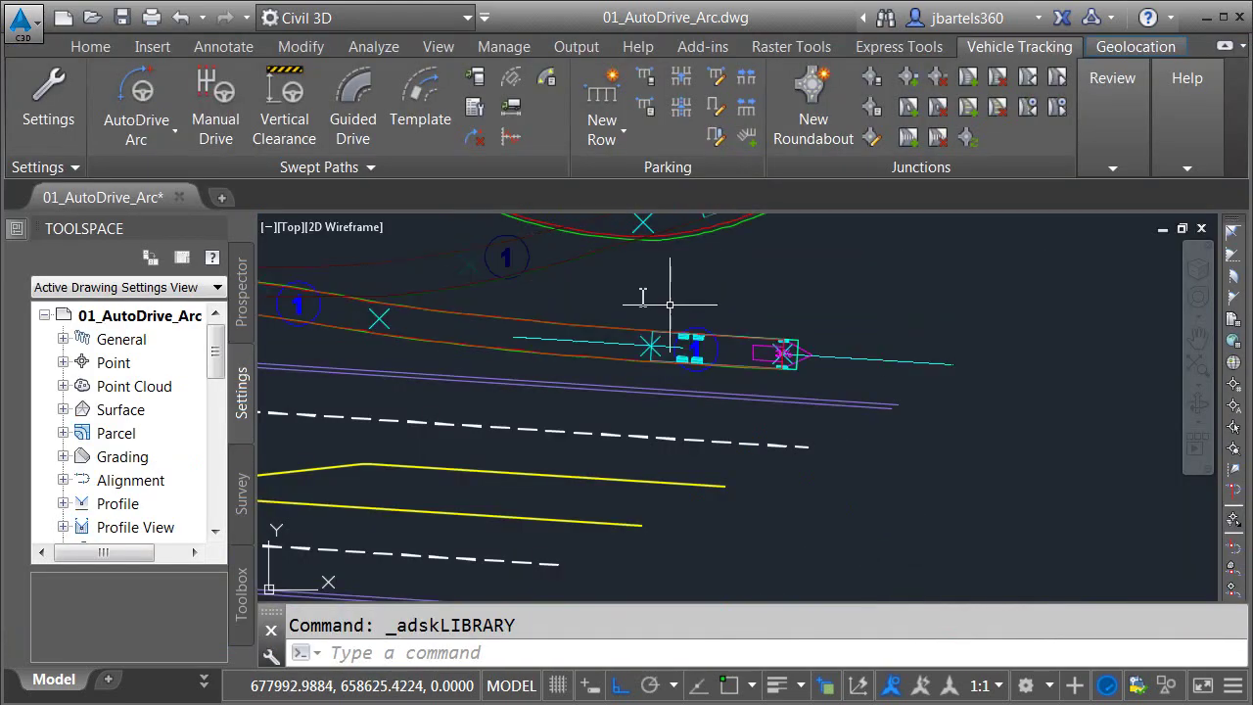
left_click(611, 325)
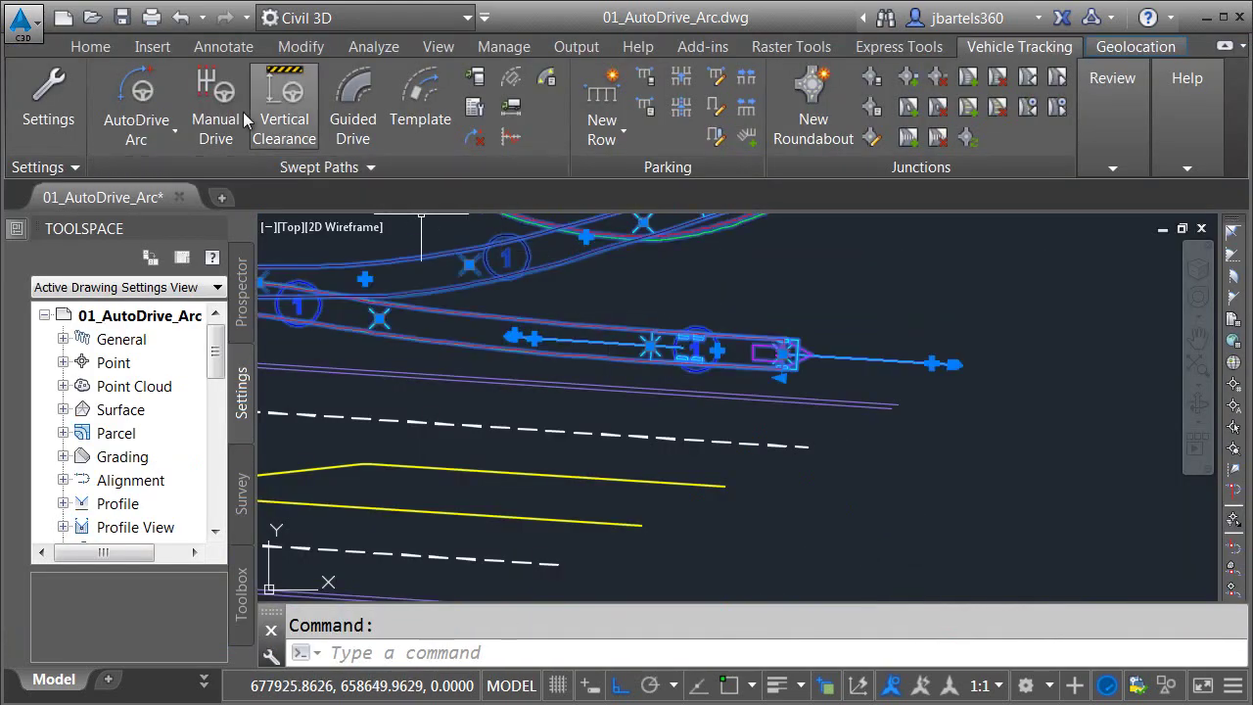
left_click(144, 90)
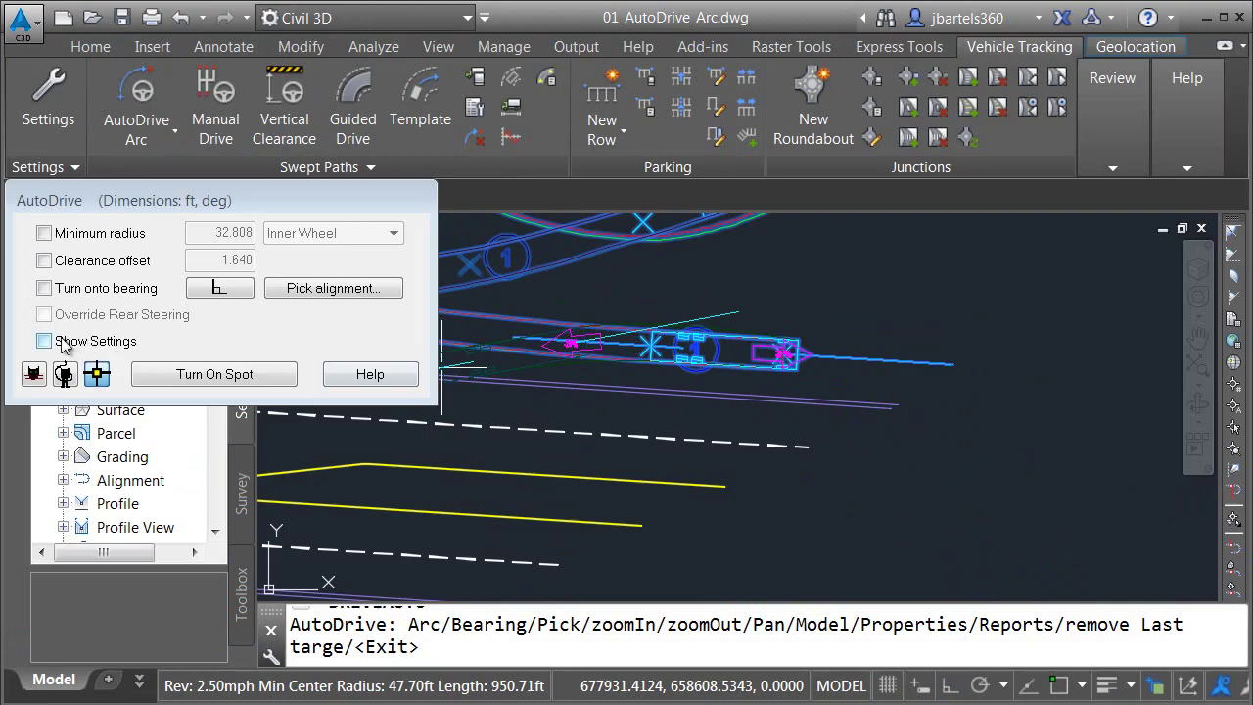
Change the forward design speed, try a turn out of the lot, then undo that segment.
left_click(44, 341)
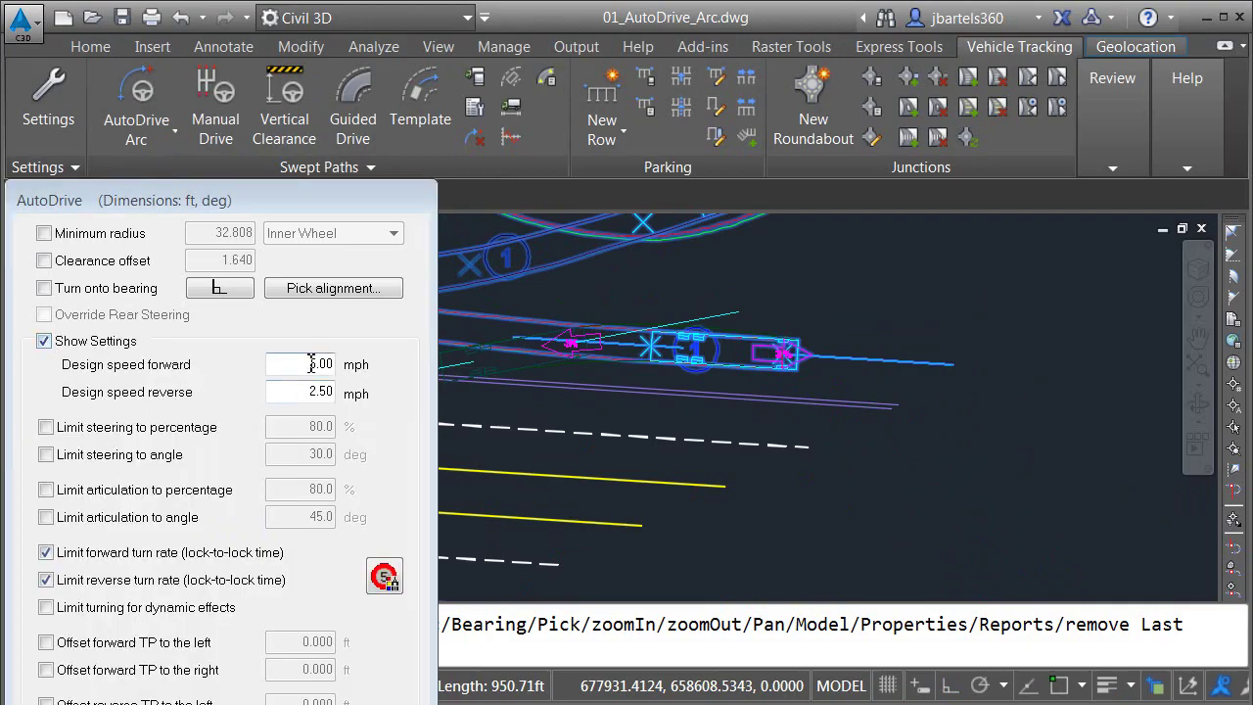
left_click_drag(310, 364, 330, 358)
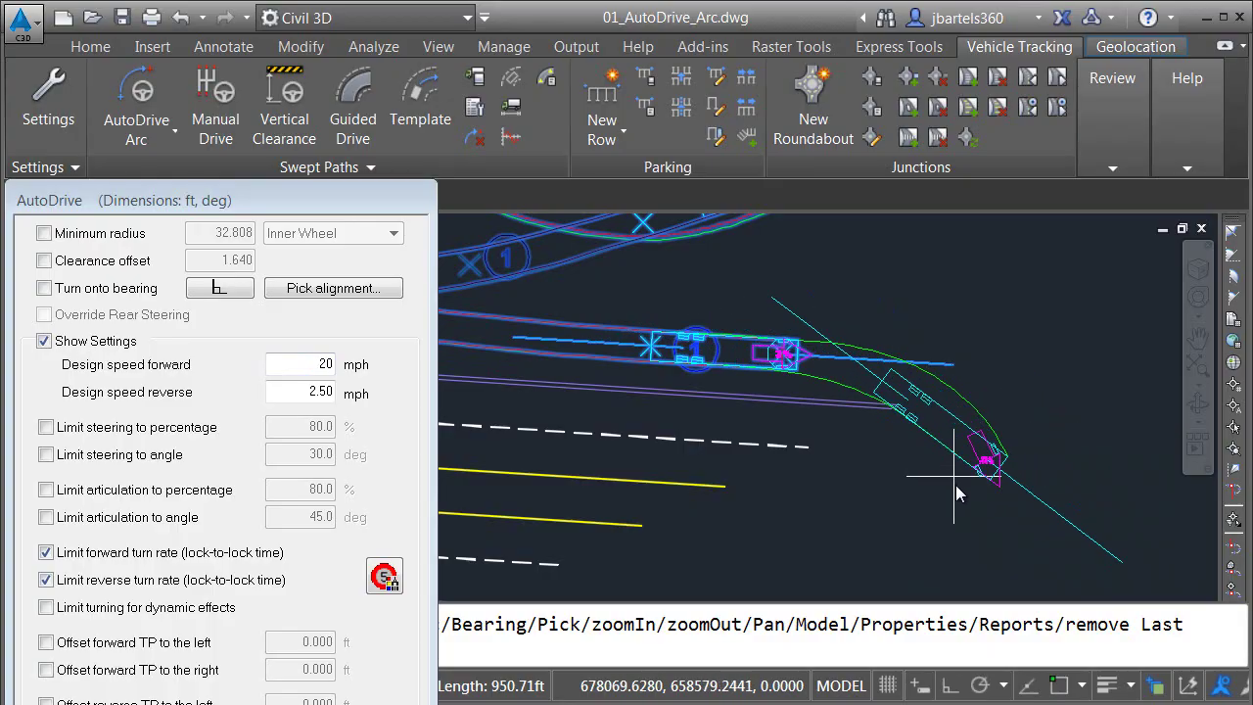
left_click(949, 544)
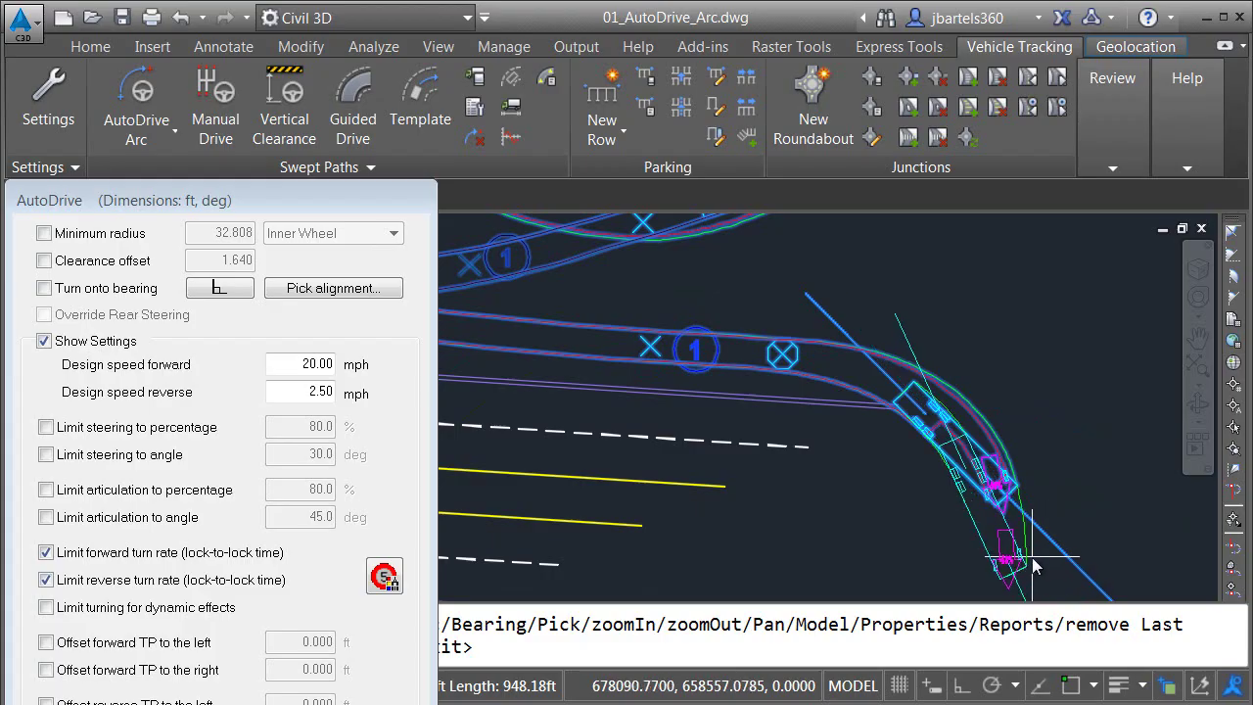
key("BackSpace")
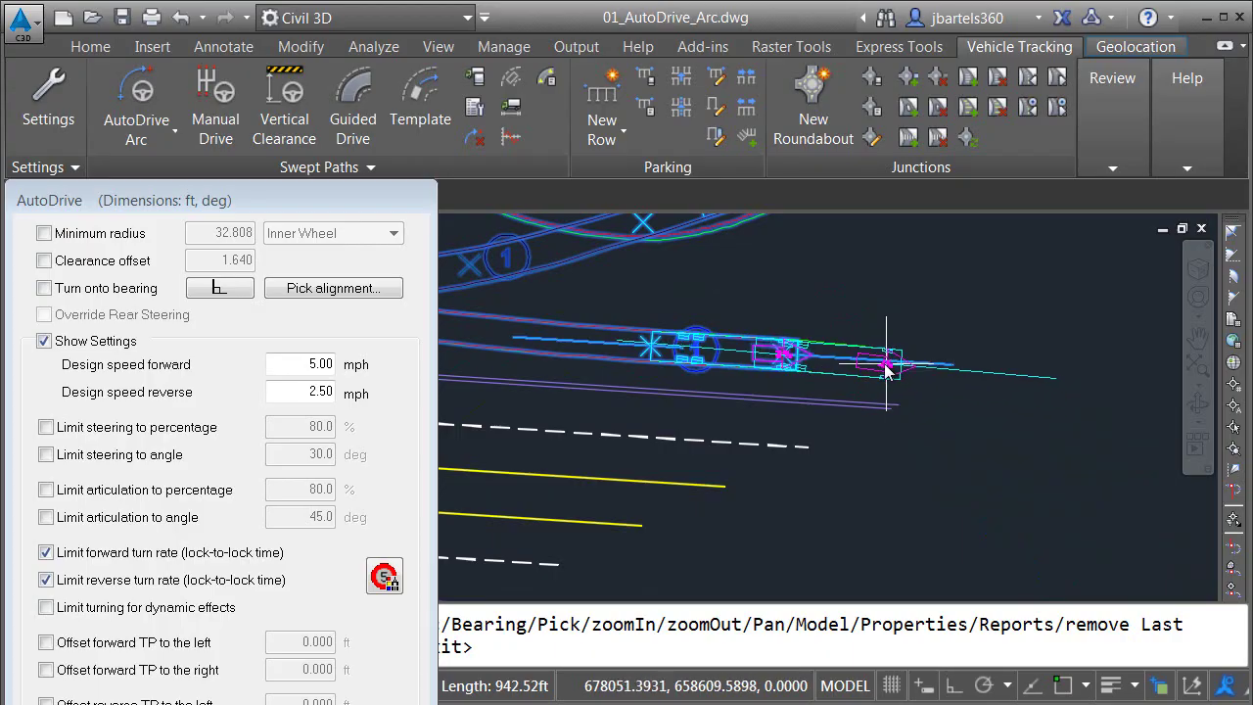
Finish the drive, then select and delete the curvy SU-40 swept path.
key("Return")
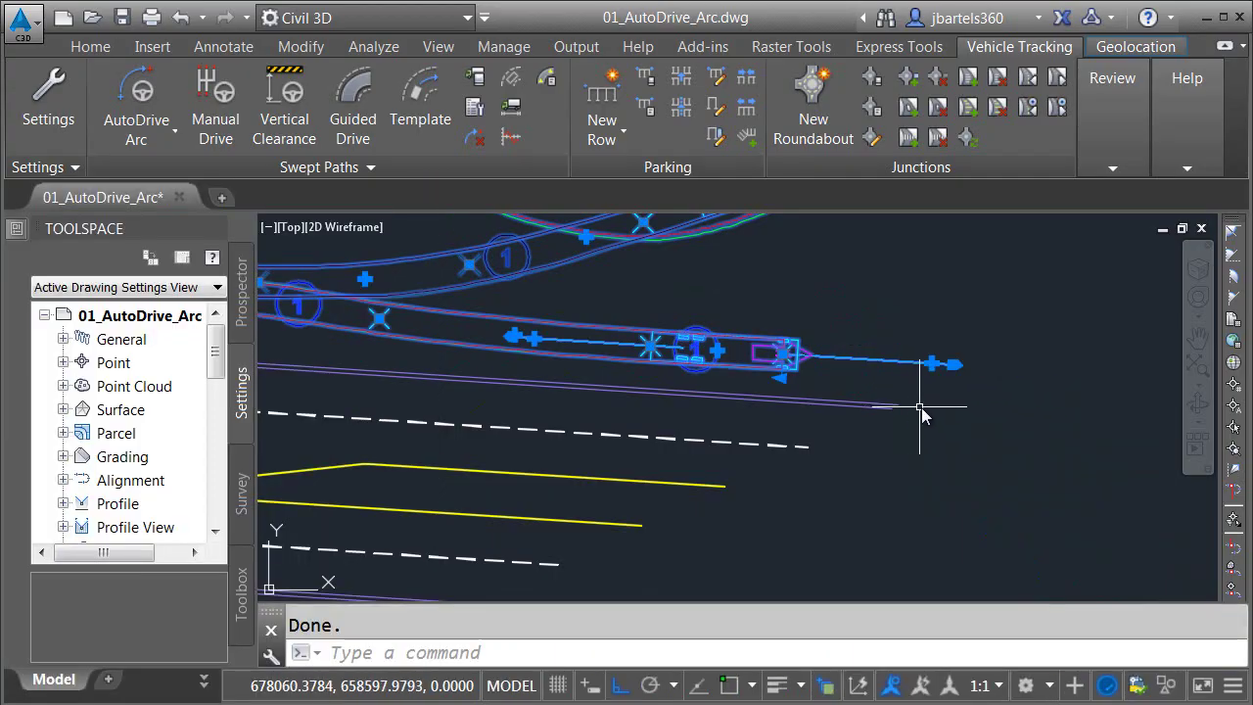
key("Escape")
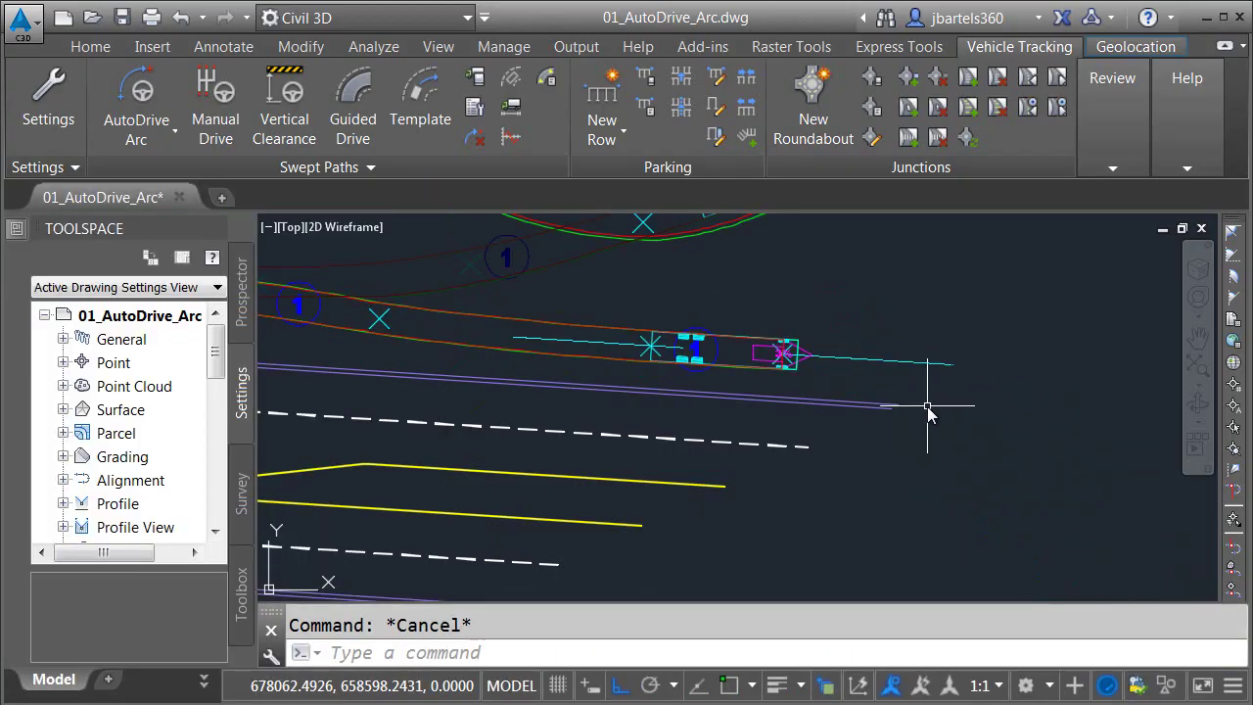
scroll(930, 407, "down", 5)
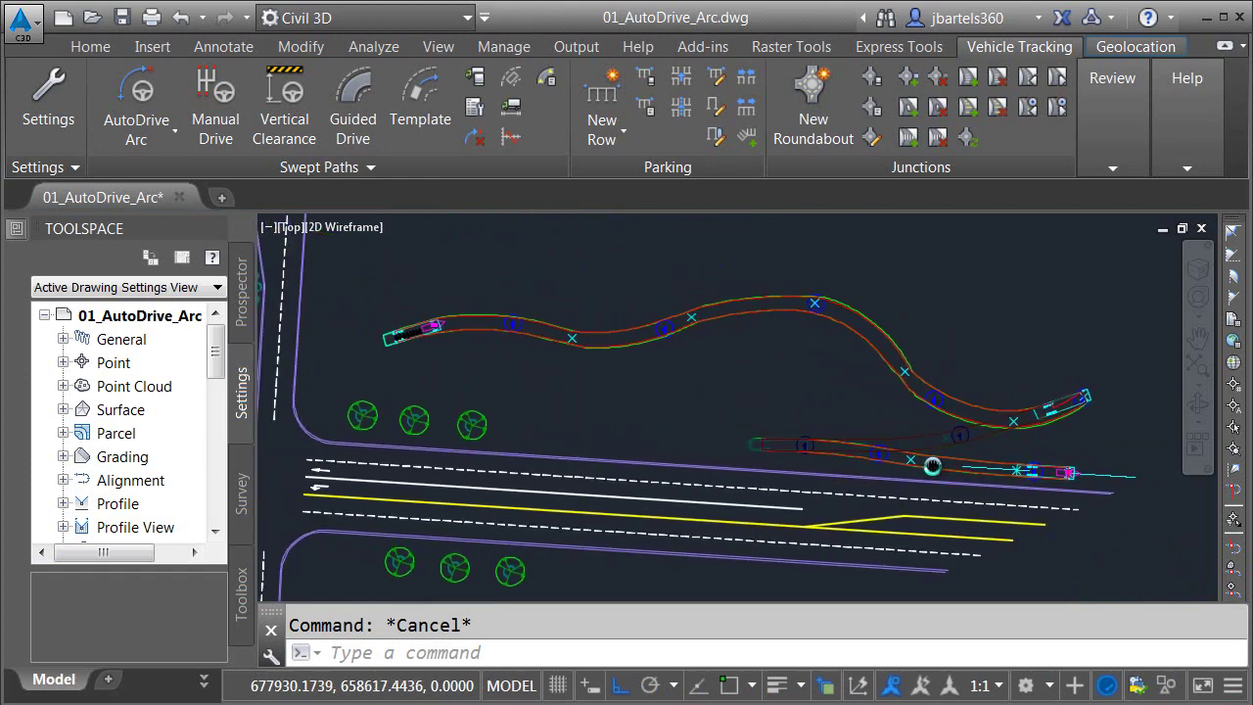
middle_click_drag(866, 443, 912, 440)
left_click(780, 315)
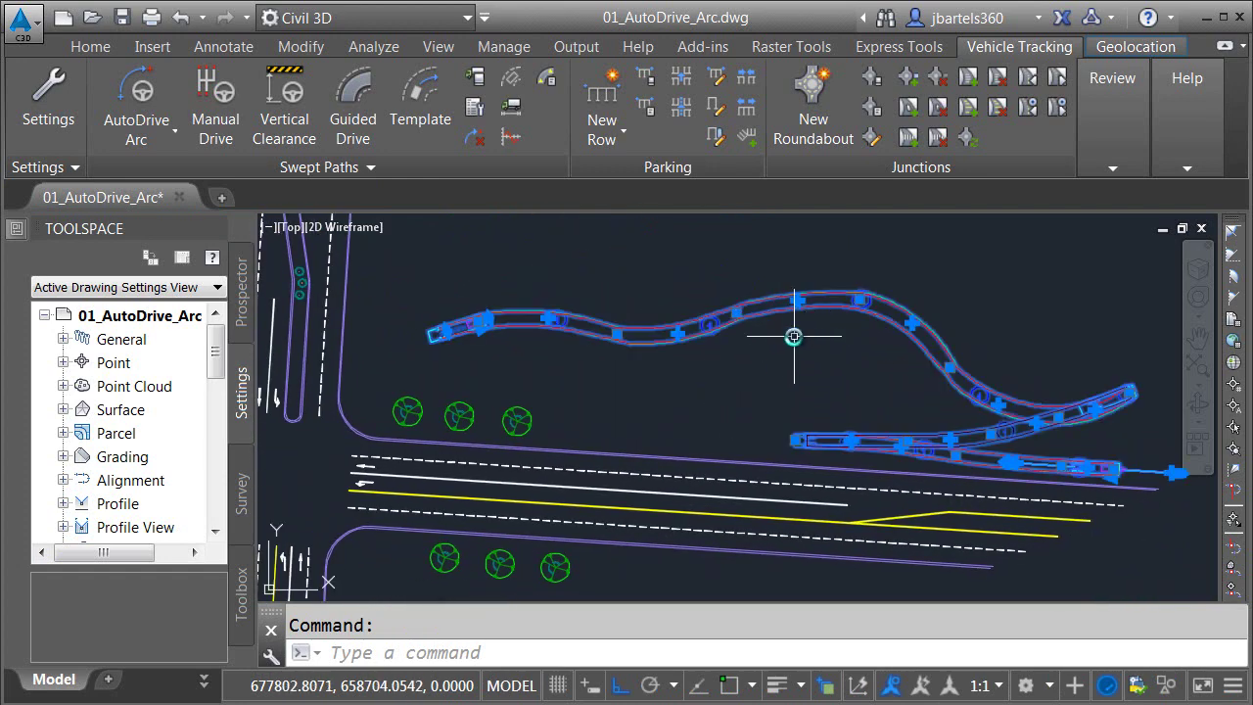
key("Delete")
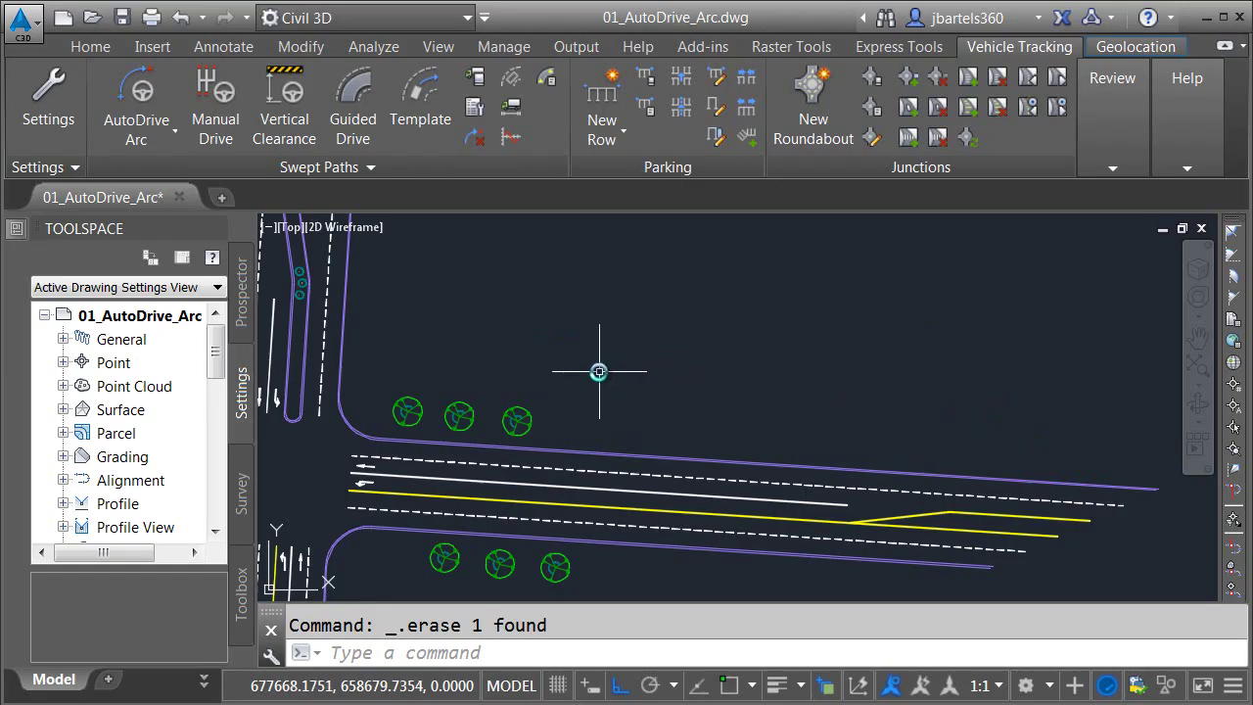
Pan and zoom out to show the whole parking lot and intersection.
mouse_move(598, 371)
middle_mouse_down()
mouse_move(719, 428)
mouse_move(919, 471)
middle_mouse_up()
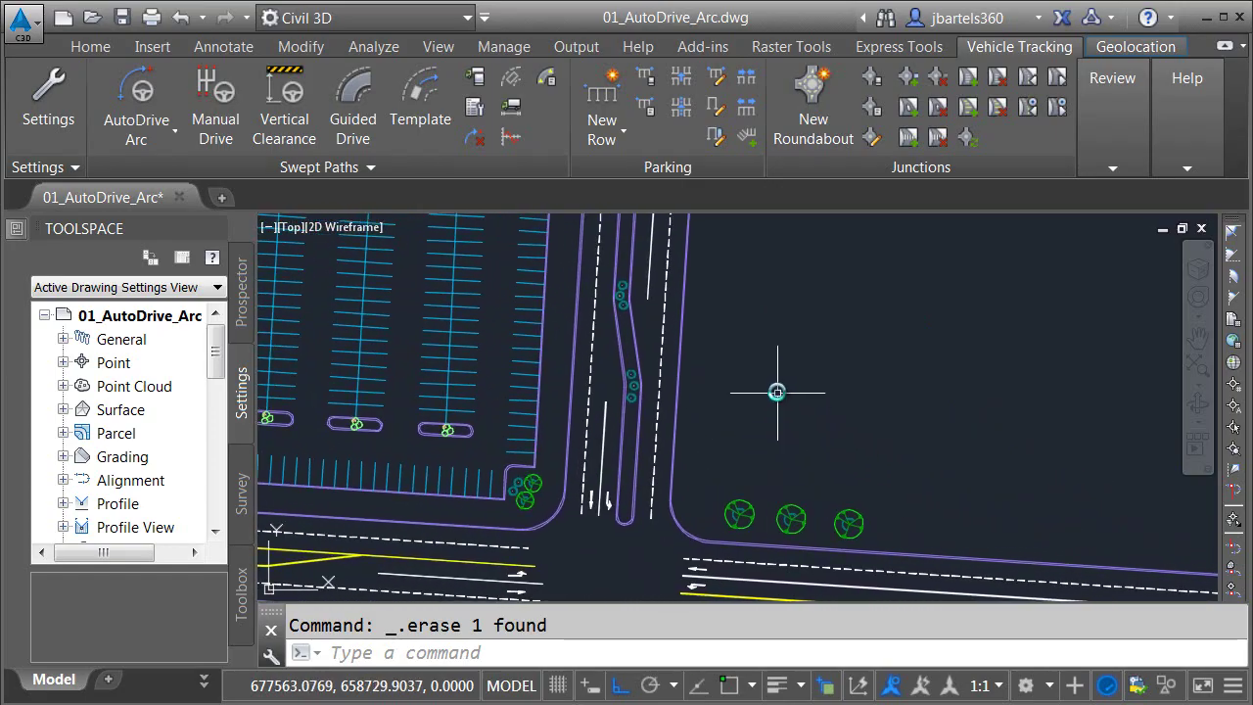
scroll(783, 378, "down", 2)
mouse_move(790, 366)
middle_mouse_down()
mouse_move(796, 339)
mouse_move(784, 415)
middle_mouse_up()
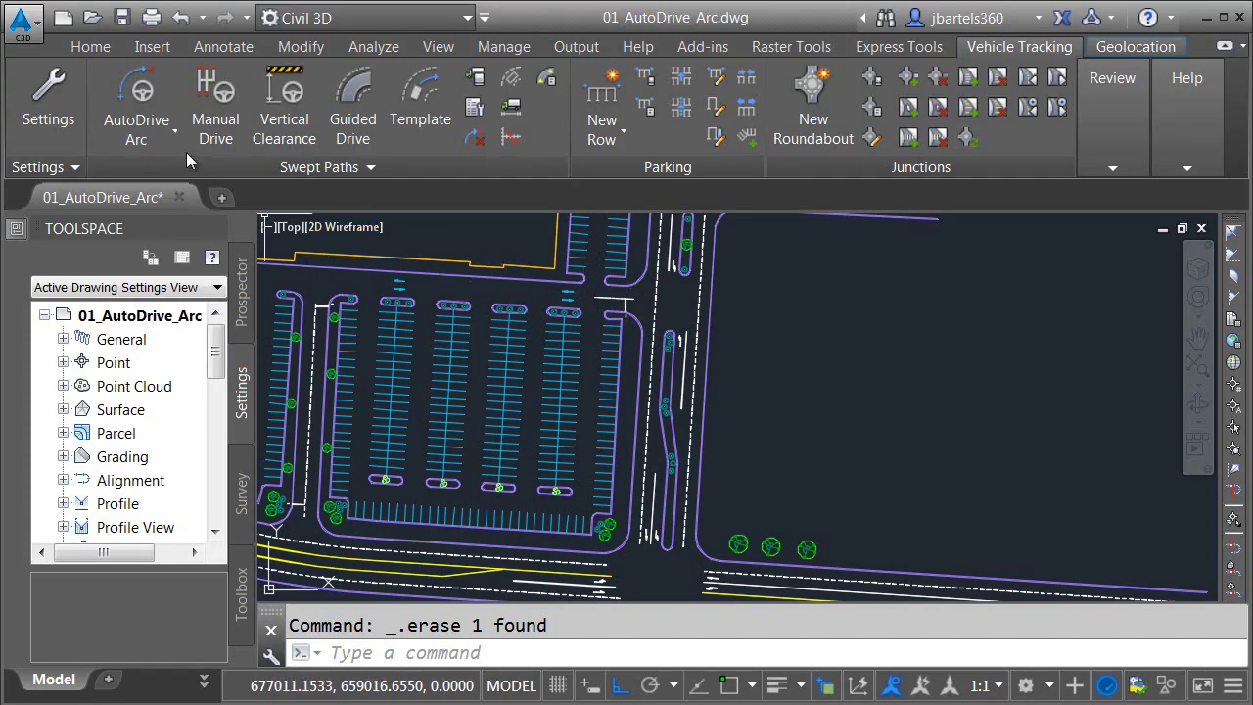
Start a new AutoDrive Arc with the SU-40 placed in the road lane facing north.
left_click(137, 93)
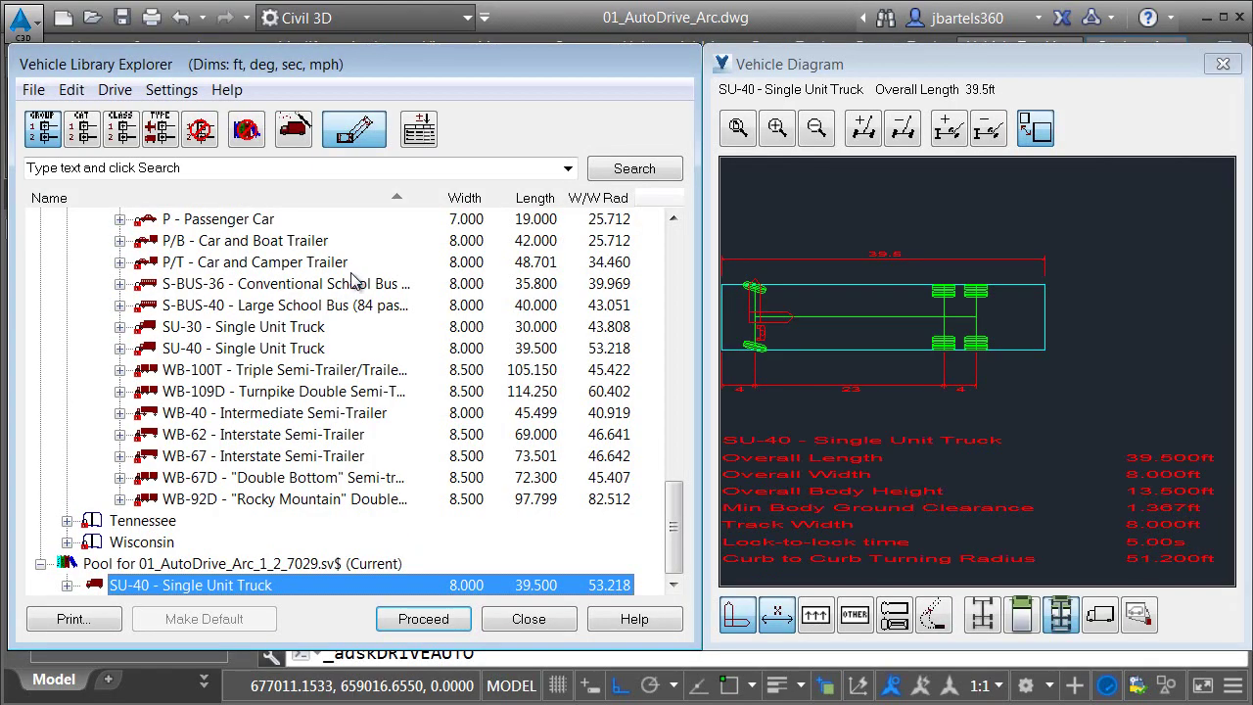
double_click(193, 585)
scroll(679, 531, "up", 6)
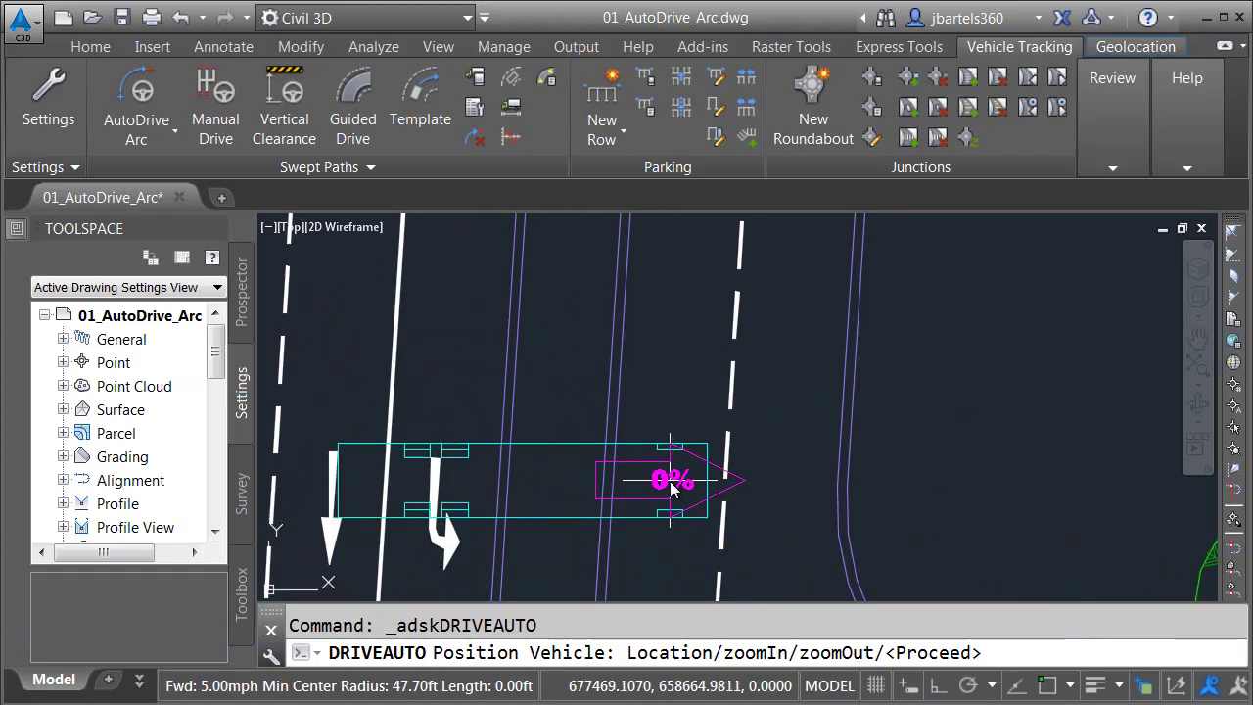
left_click(671, 480)
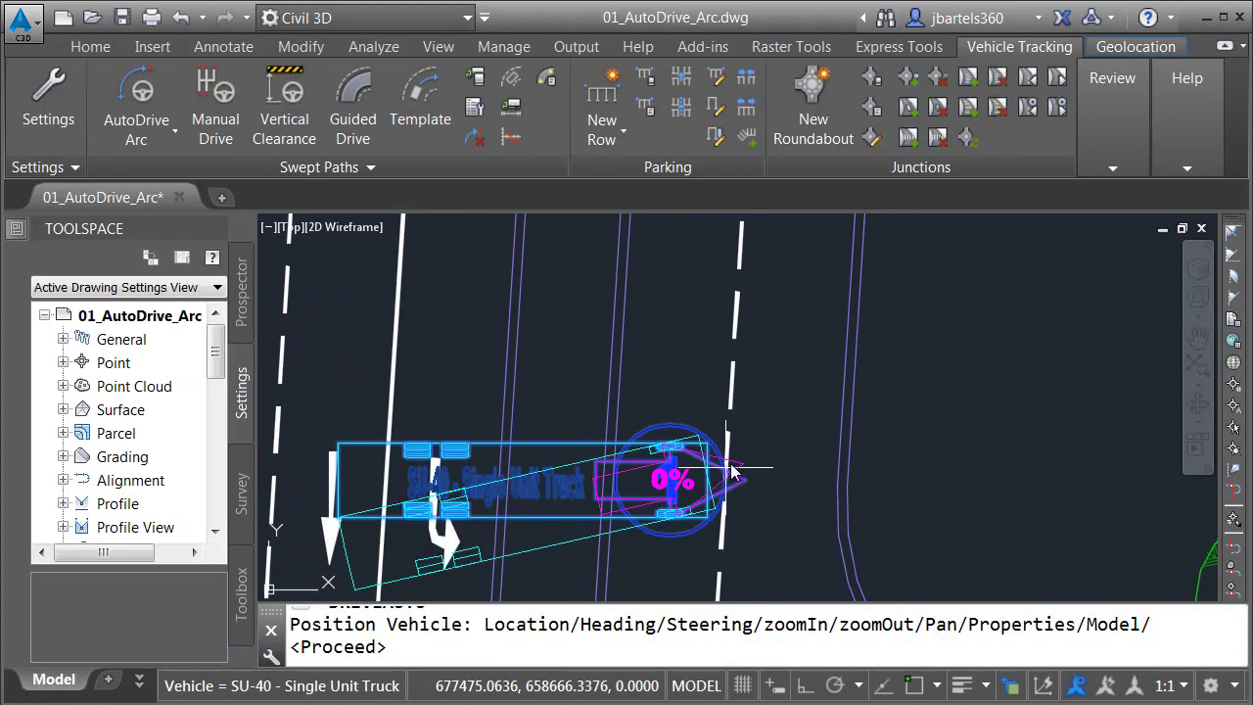
left_click(682, 310)
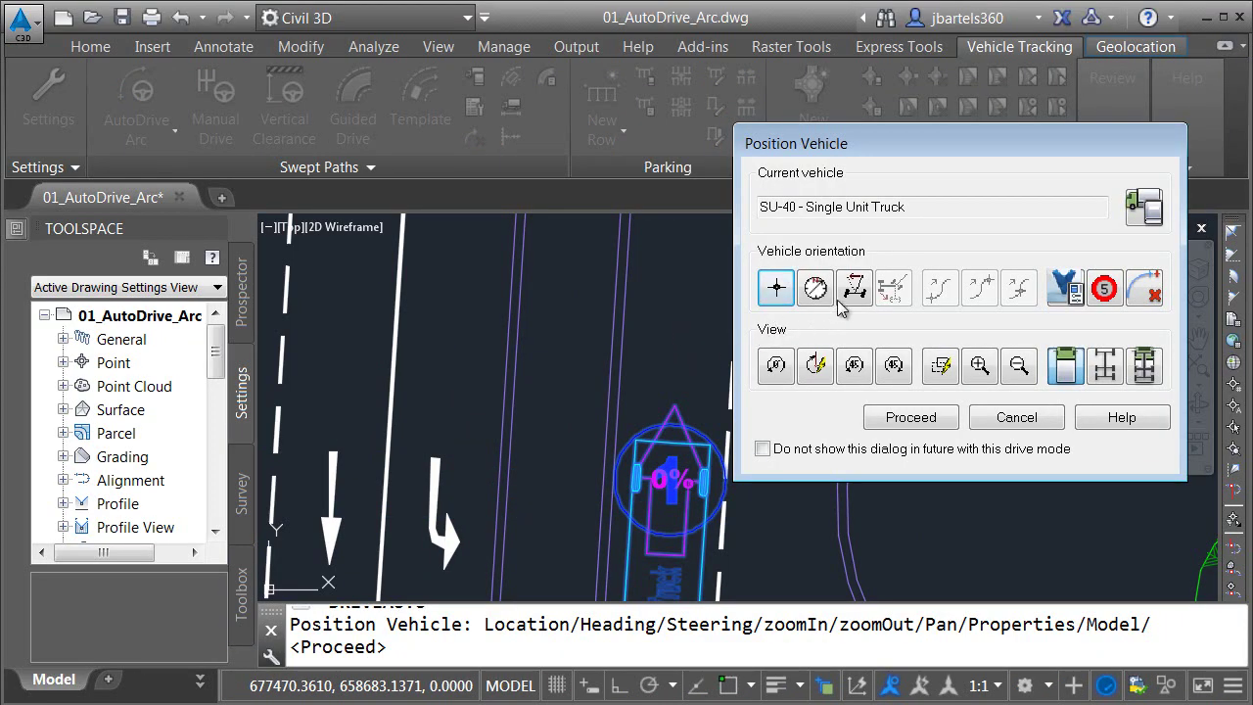
left_click(892, 421)
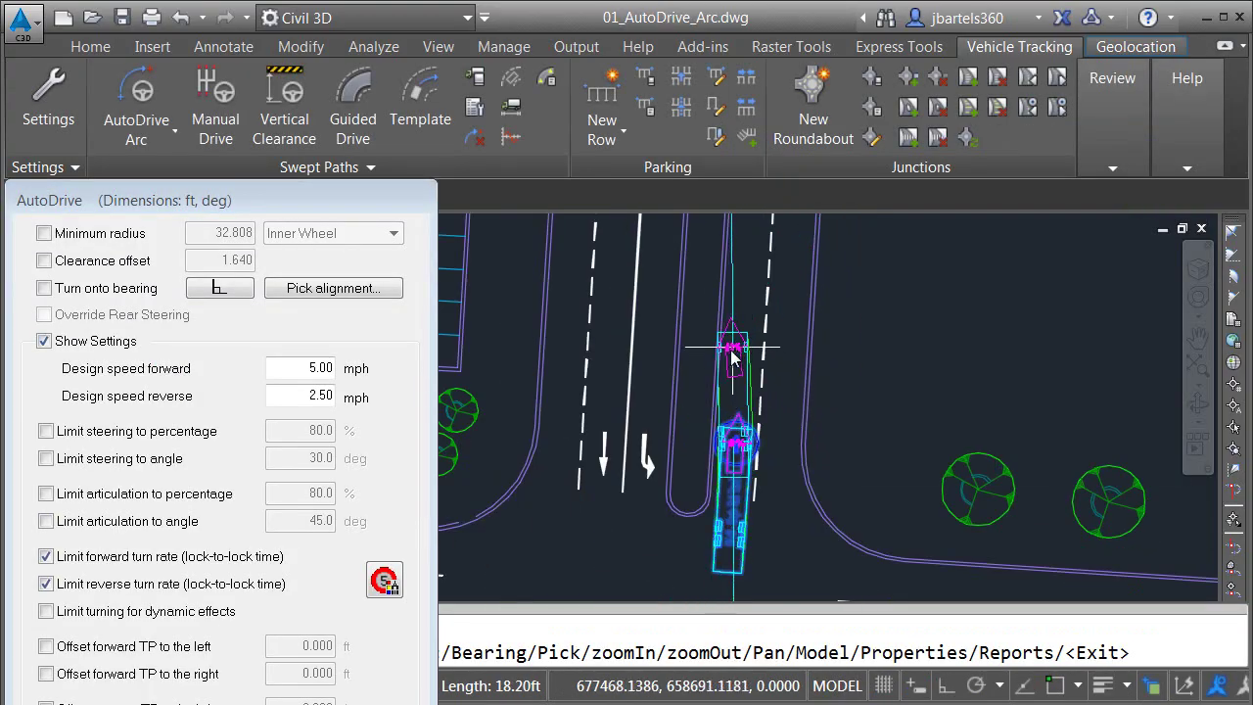
Hide the drive settings and set the first drive targets north up the road.
left_click(43, 341)
scroll(739, 323, "down", 2)
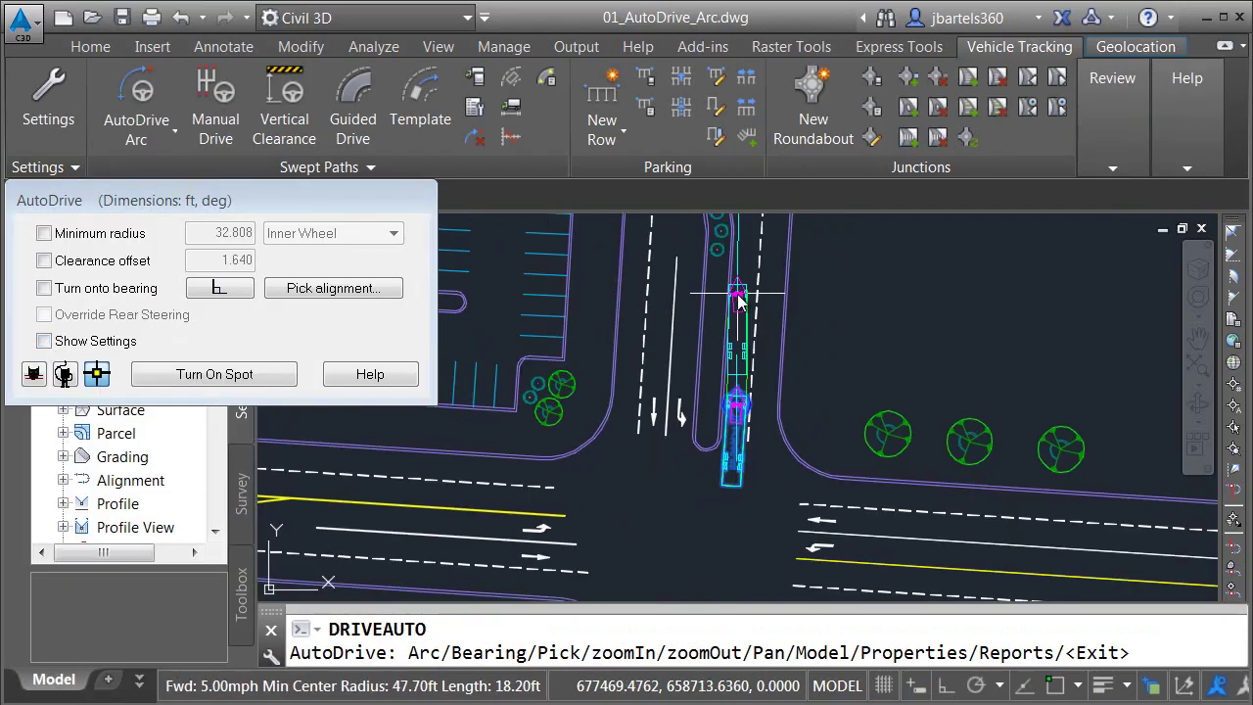
middle_click_drag(739, 301, 710, 475)
scroll(713, 445, "up", 3)
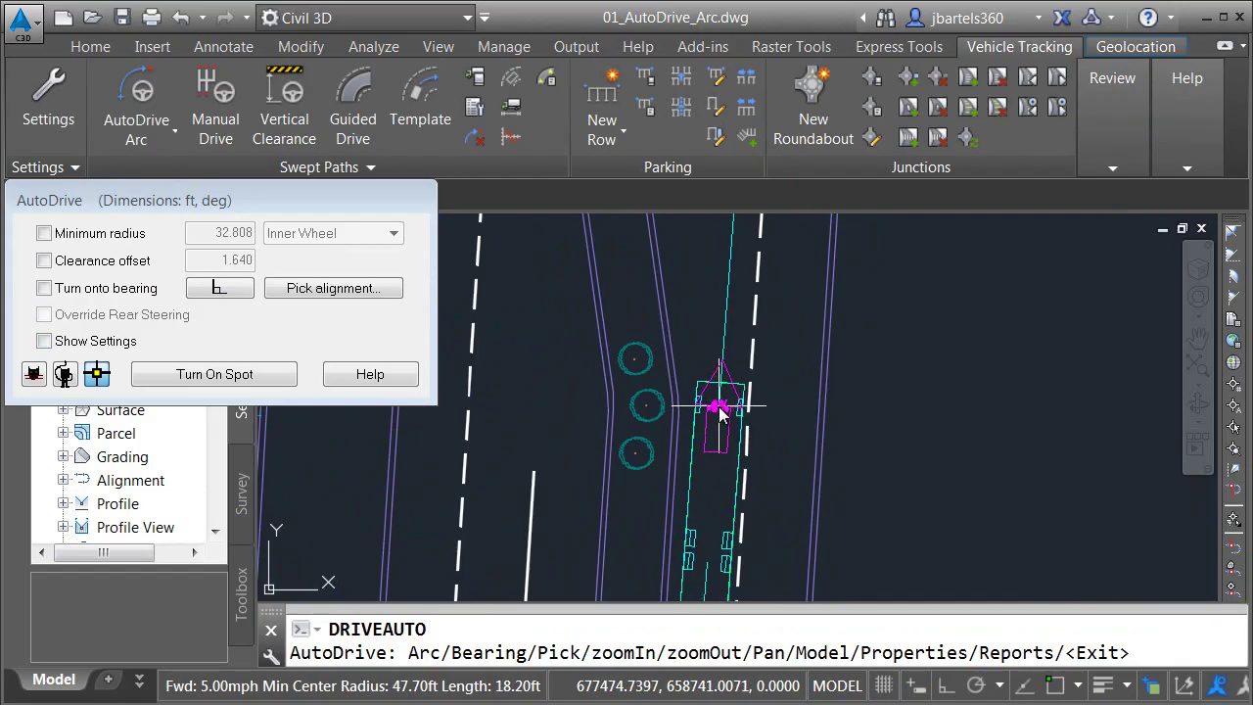
left_click(721, 407)
middle_click_drag(733, 342, 734, 443)
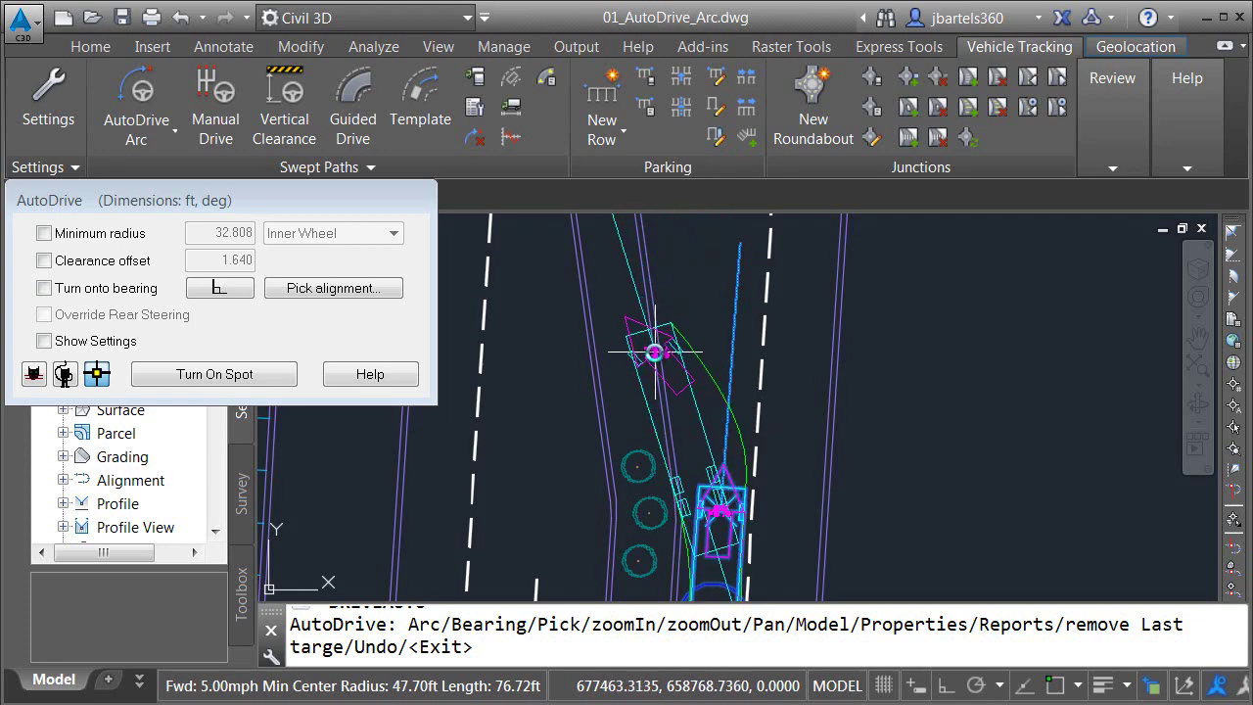
left_click(655, 350)
Swing the drive left into the parking aisle, ending the path at 388.99 ft.
scroll(658, 372, "up", 2)
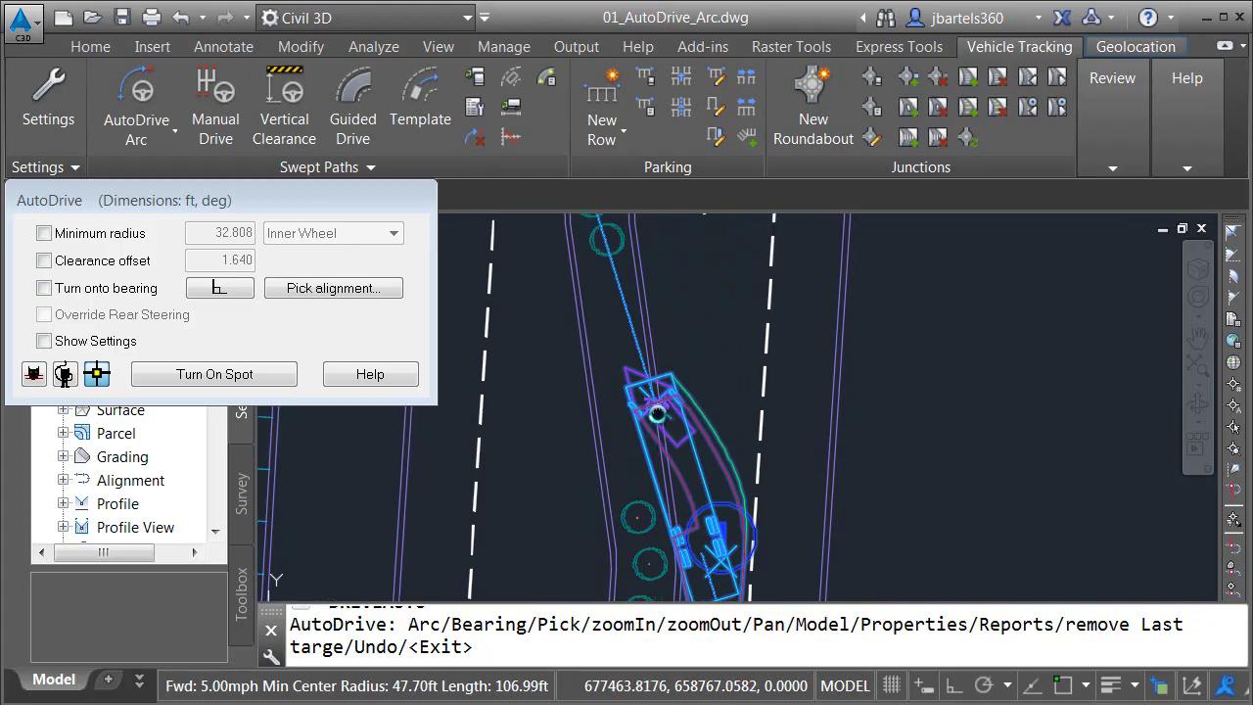
scroll(688, 427, "down", 4)
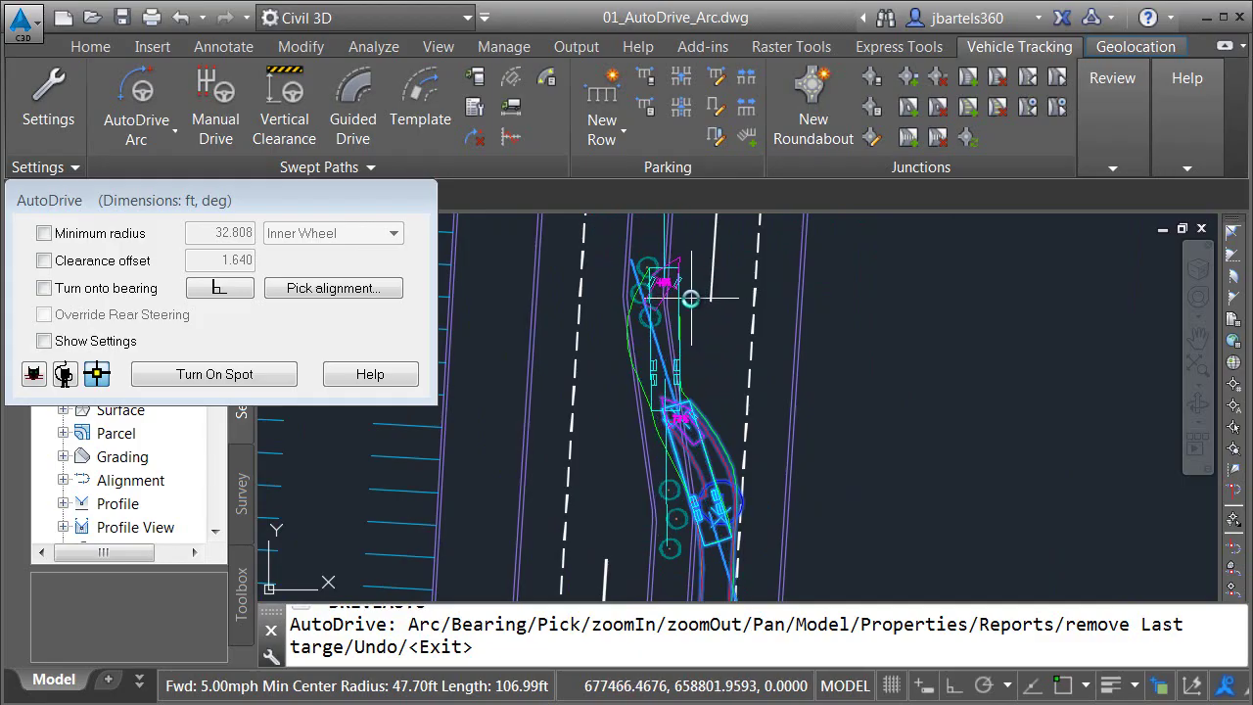
left_click(688, 421)
scroll(705, 413, "up", 3)
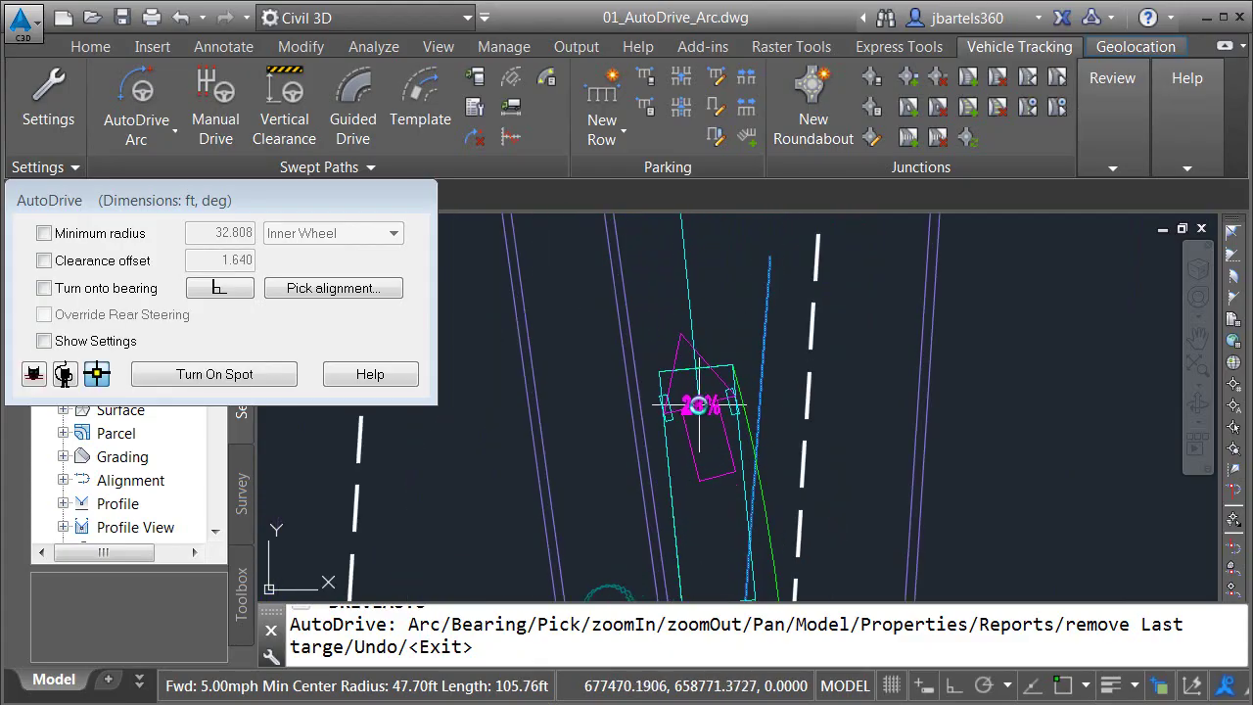
scroll(695, 399, "down", 3)
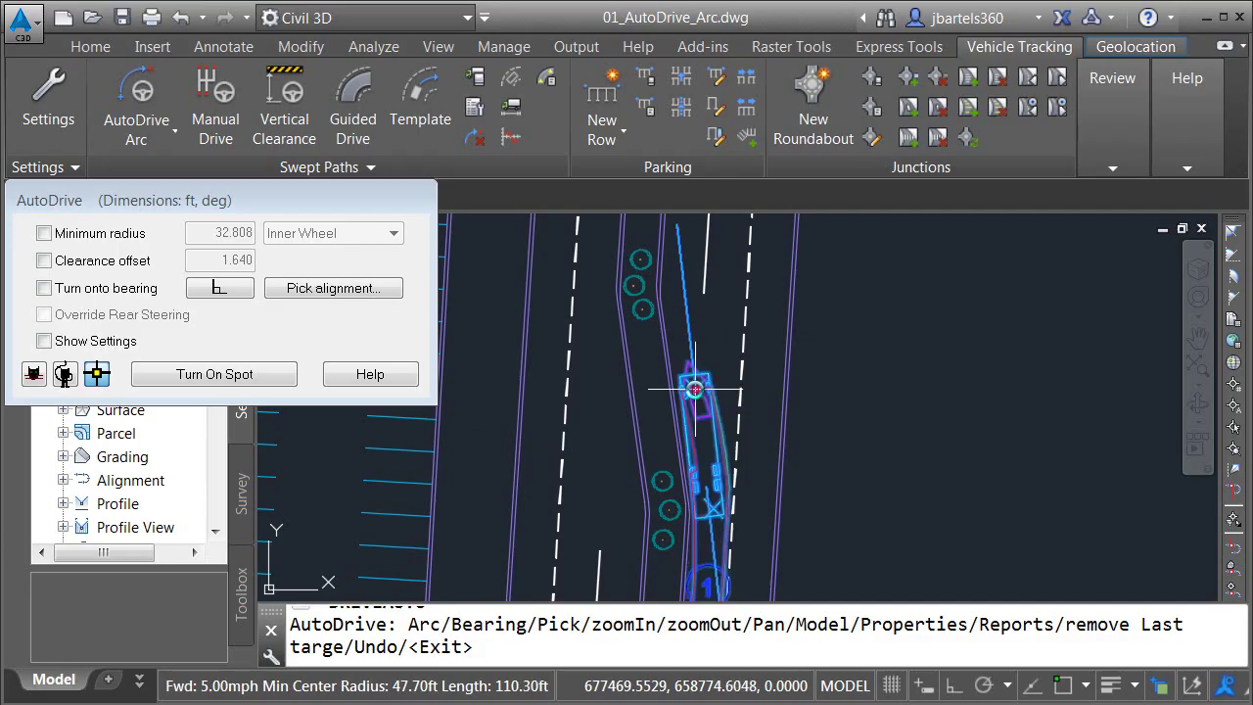
middle_click_drag(688, 338, 664, 459)
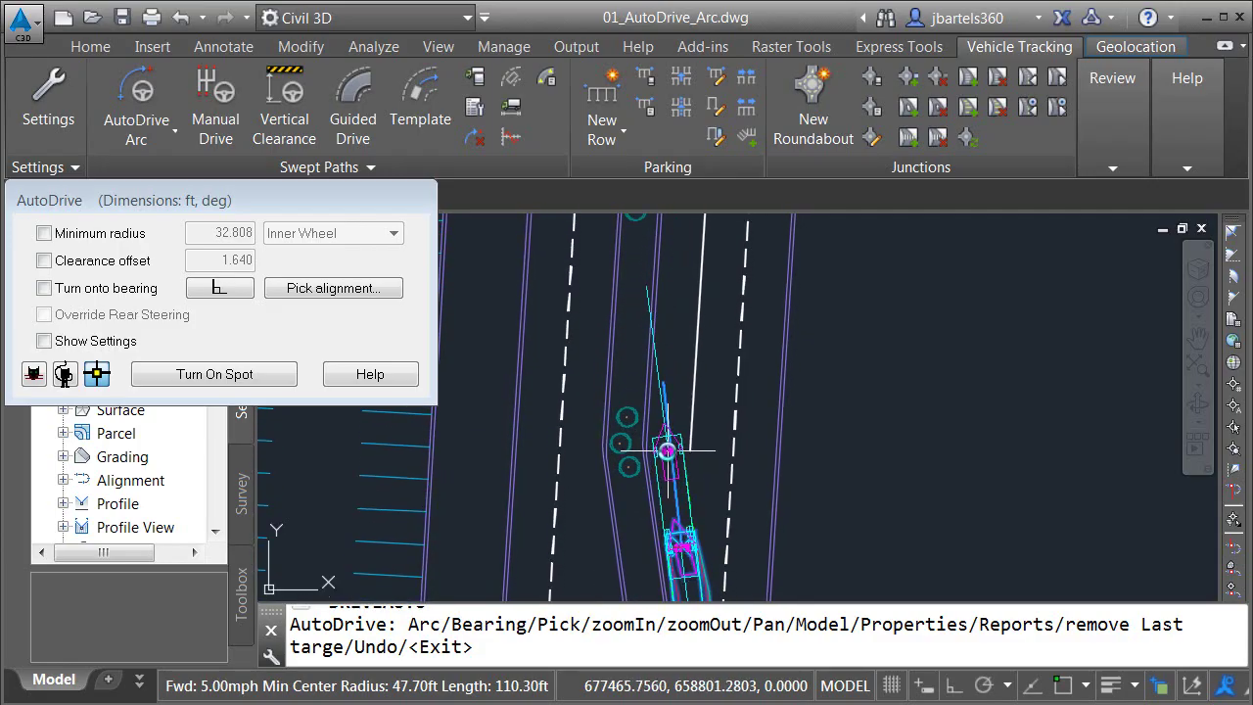
scroll(675, 365, "down", 2)
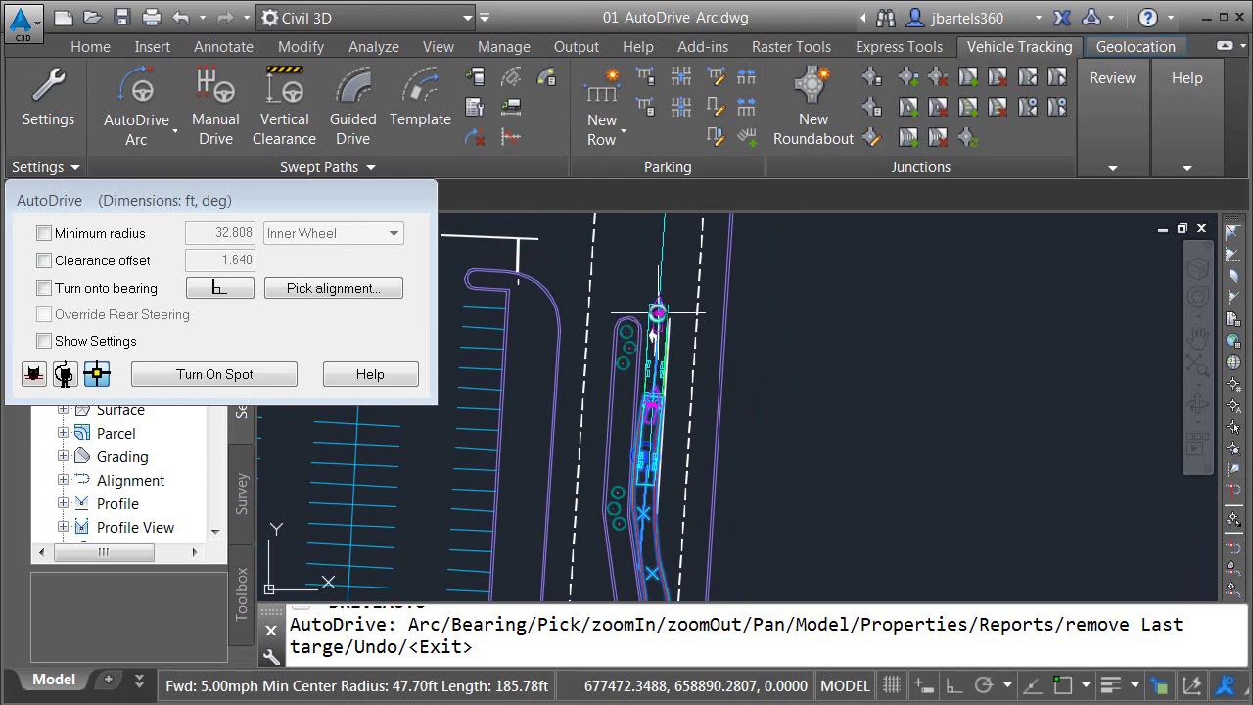
middle_click_drag(662, 289, 763, 416)
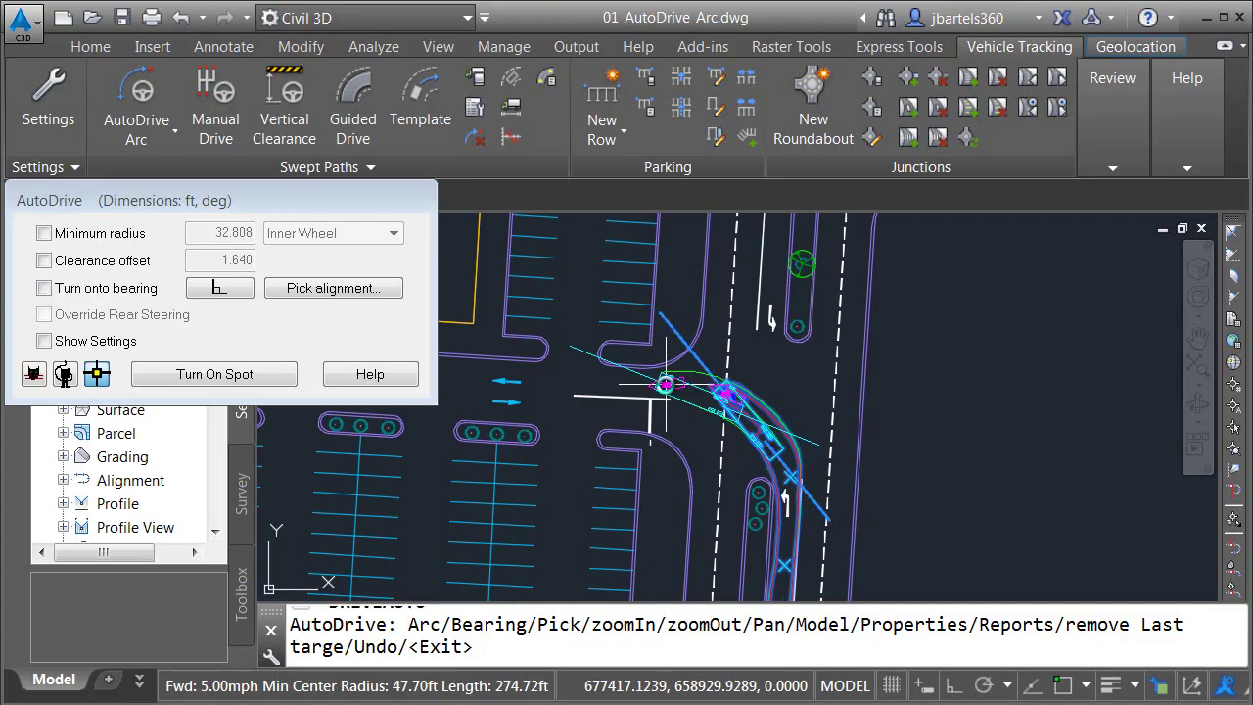
scroll(587, 381, "up", 2)
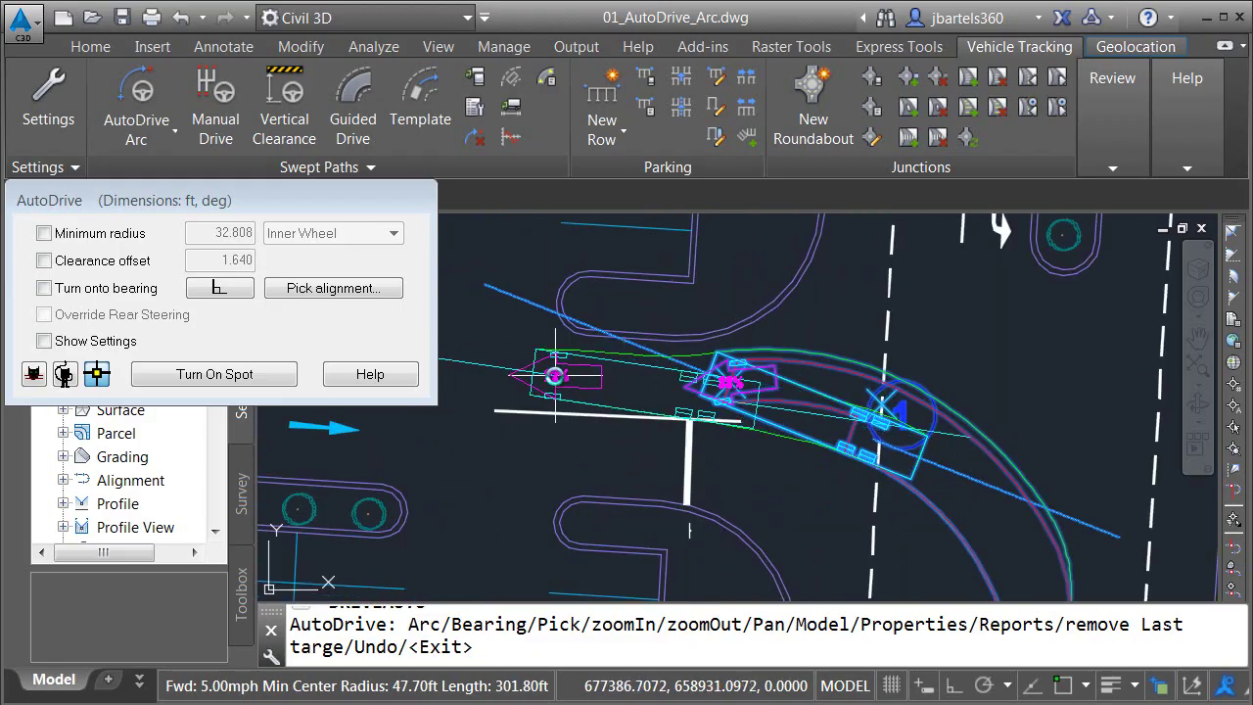
scroll(548, 377, "up", 2)
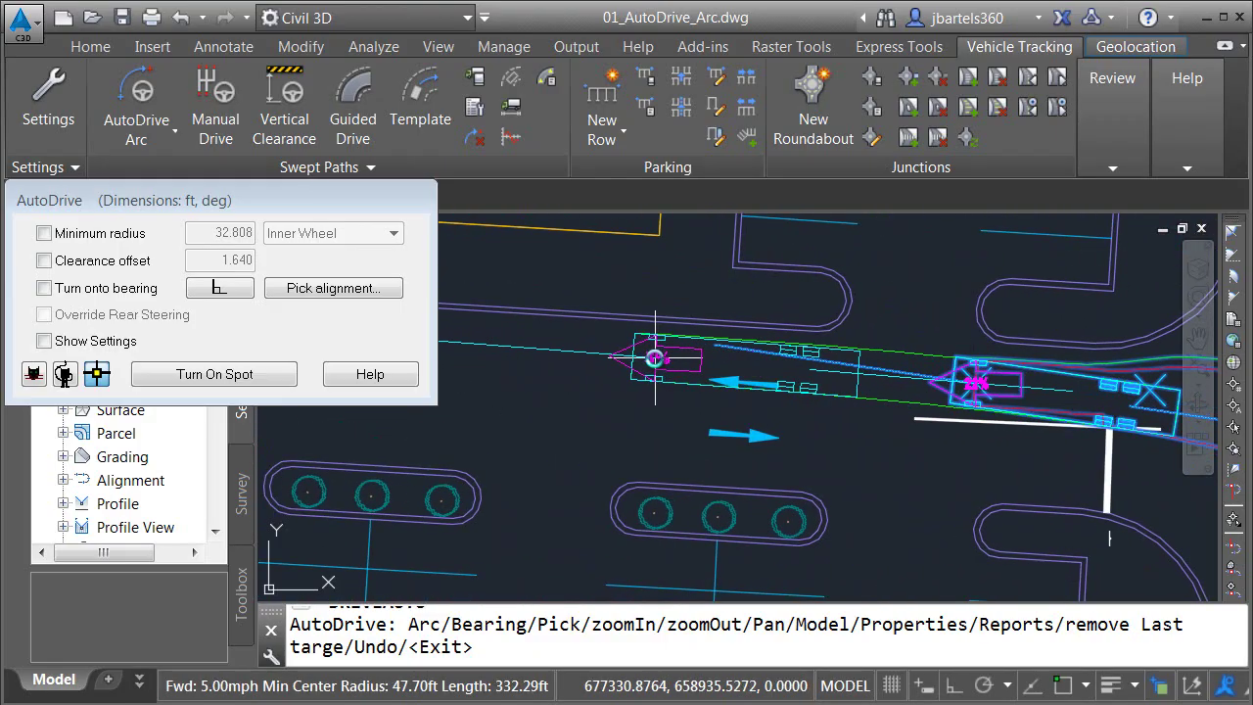
left_click(650, 358)
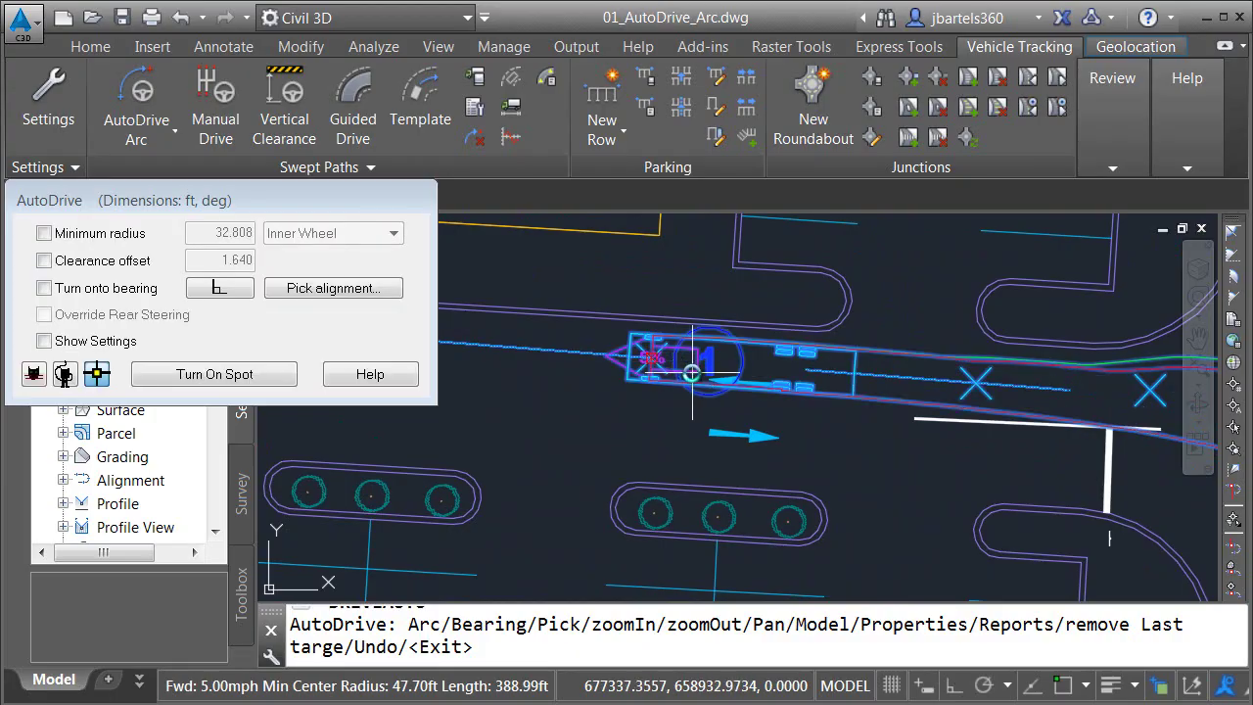
End the SU-40 AutoDrive command and clear the new swept path's grips.
key("Return")
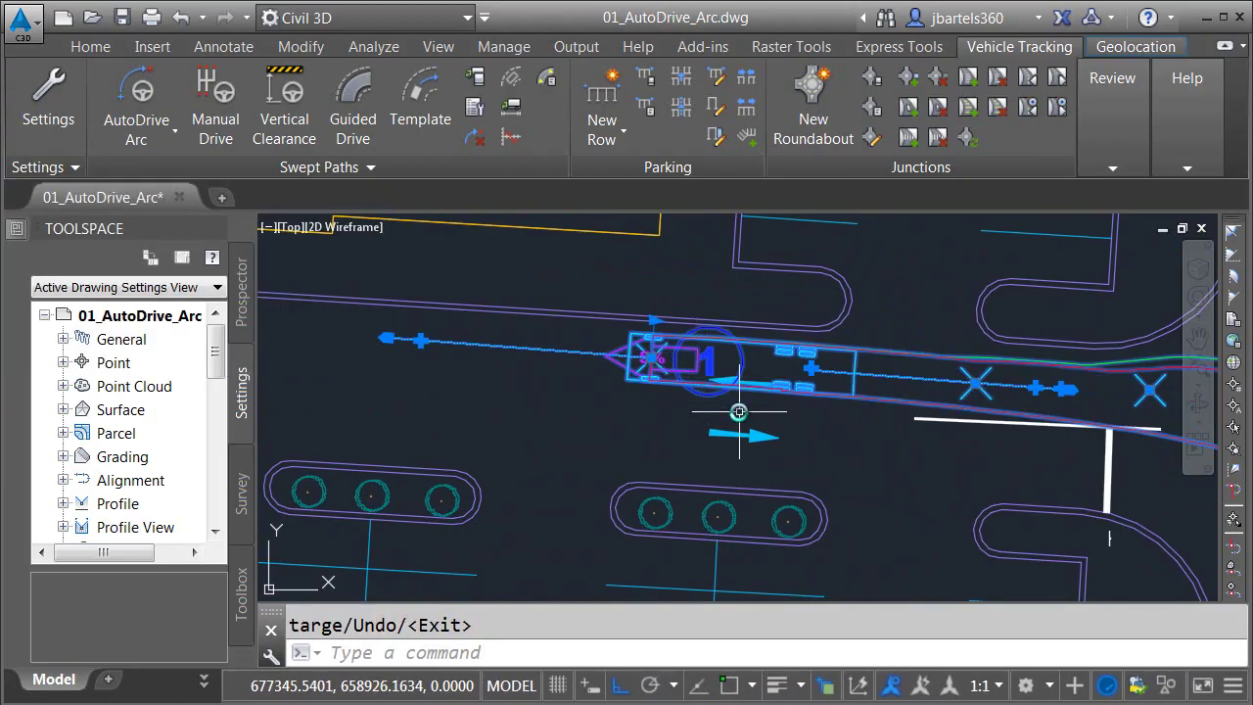
key("Escape")
scroll(694, 420, "down", 2)
Pan and zoom the view to the driveway turn and its curved swept path.
middle_click_drag(838, 447, 509, 347)
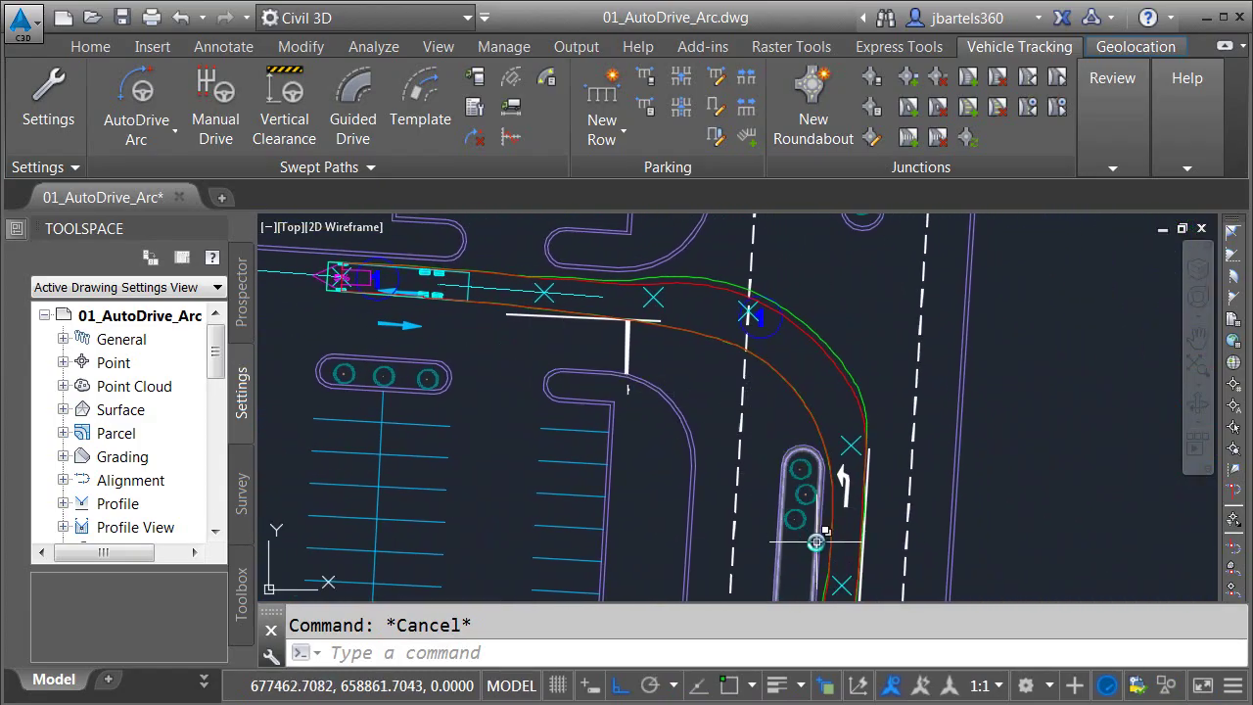
scroll(816, 541, "up", 6)
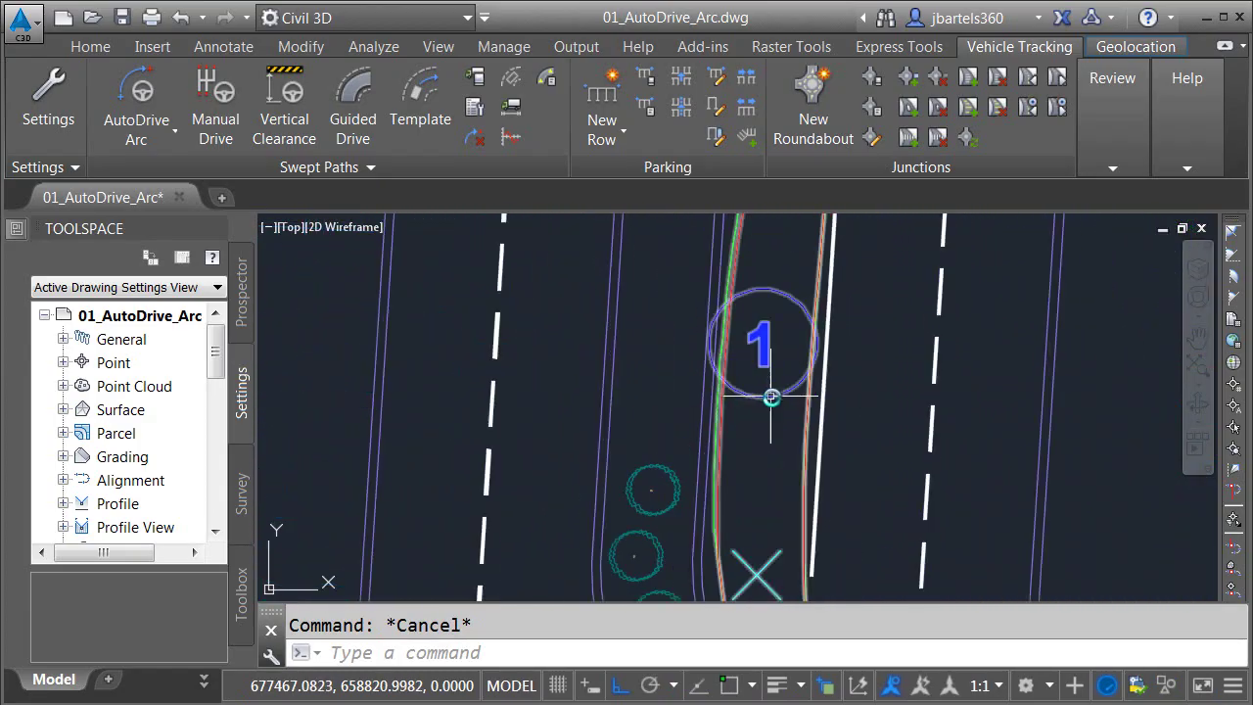
scroll(762, 446, "down", 4)
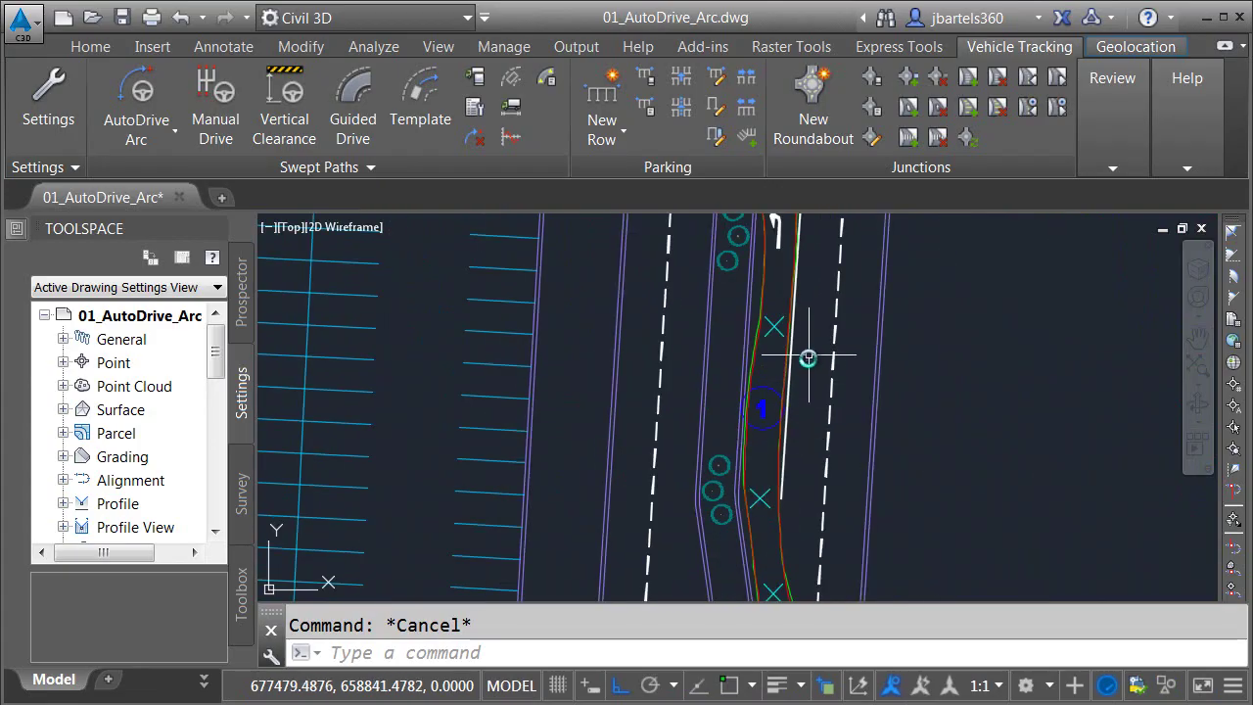
mouse_move(807, 360)
middle_mouse_down()
mouse_move(797, 324)
mouse_move(769, 574)
middle_mouse_up()
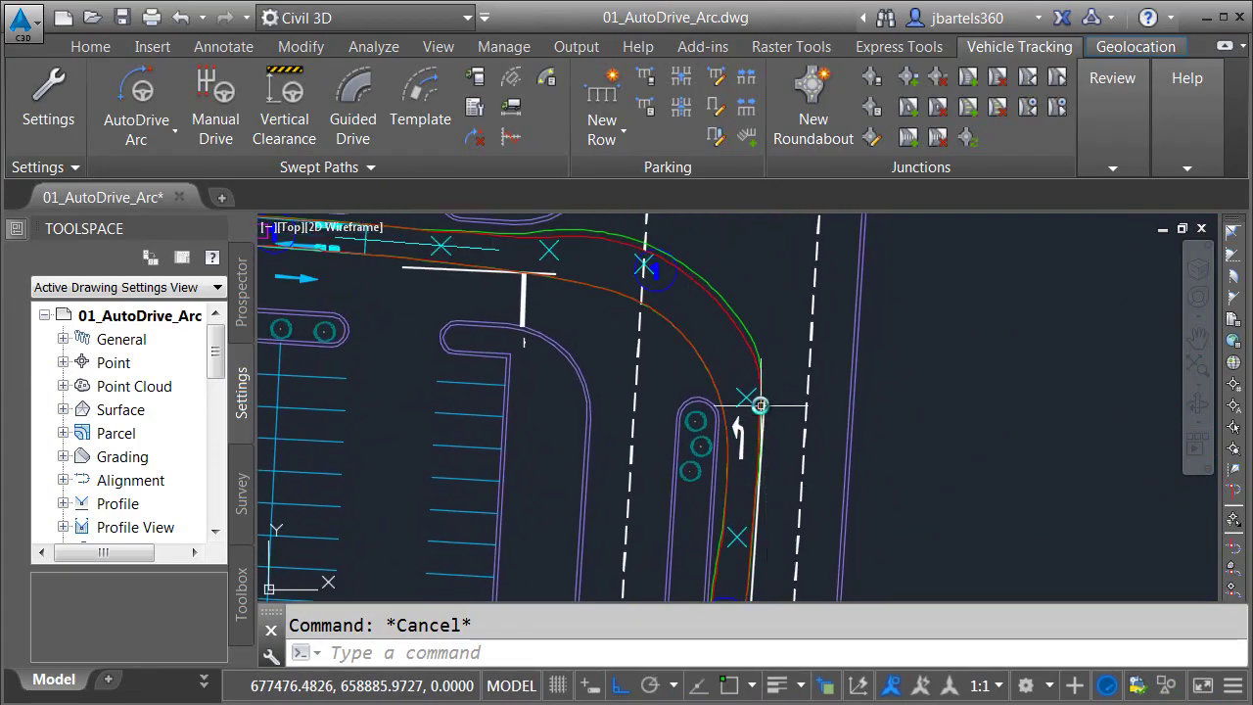
scroll(759, 404, "up", 4)
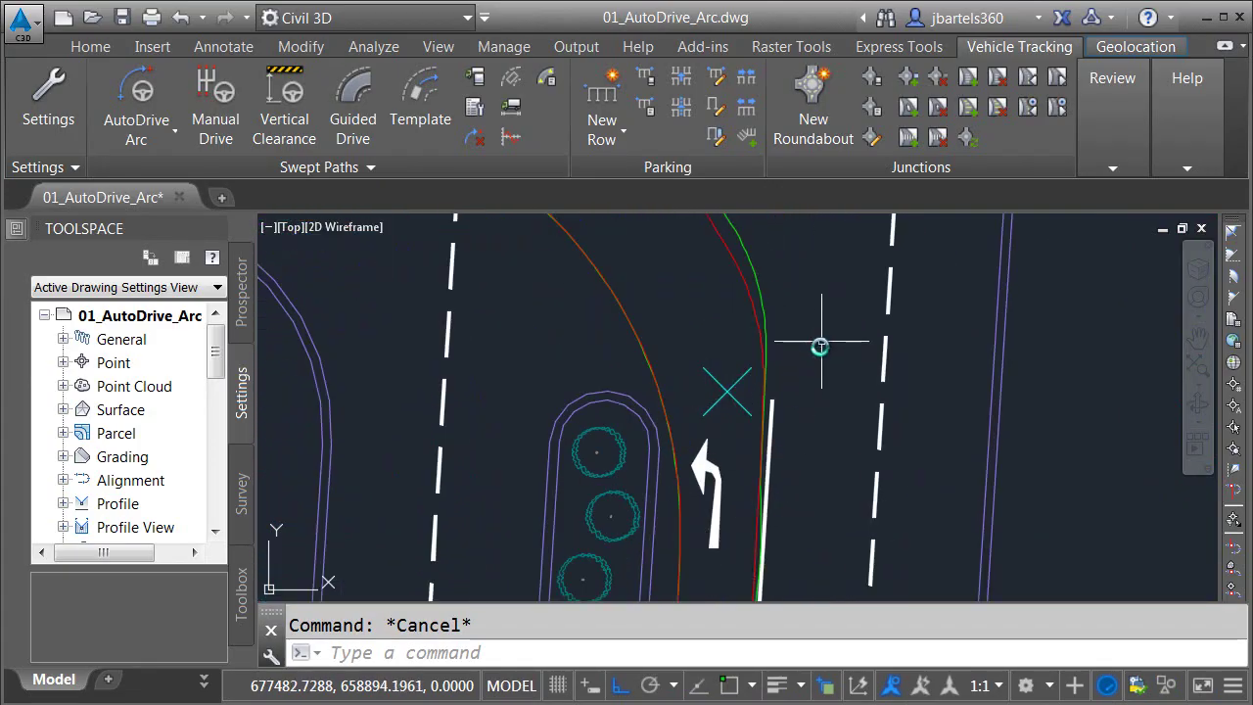
scroll(705, 280, "down", 2)
middle_click_drag(705, 280, 820, 539)
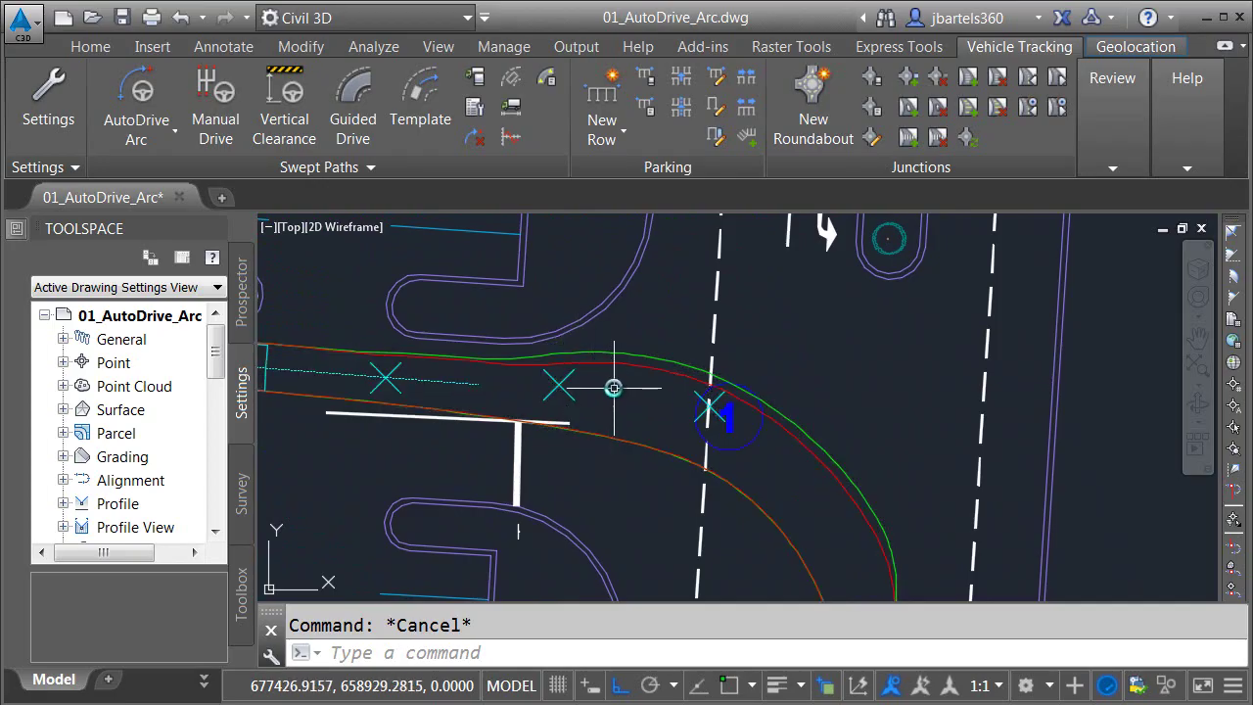
Select the swept path and move its target point grips onto the drive lane.
left_click(615, 365)
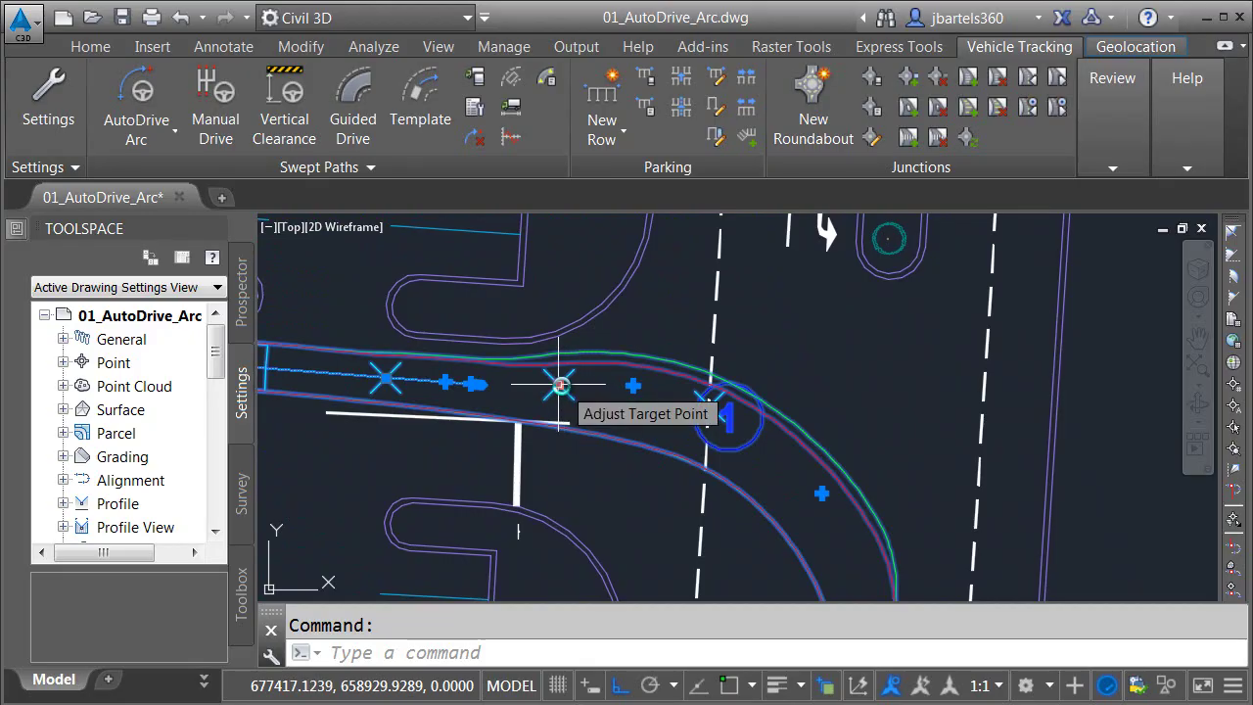
left_click(560, 385)
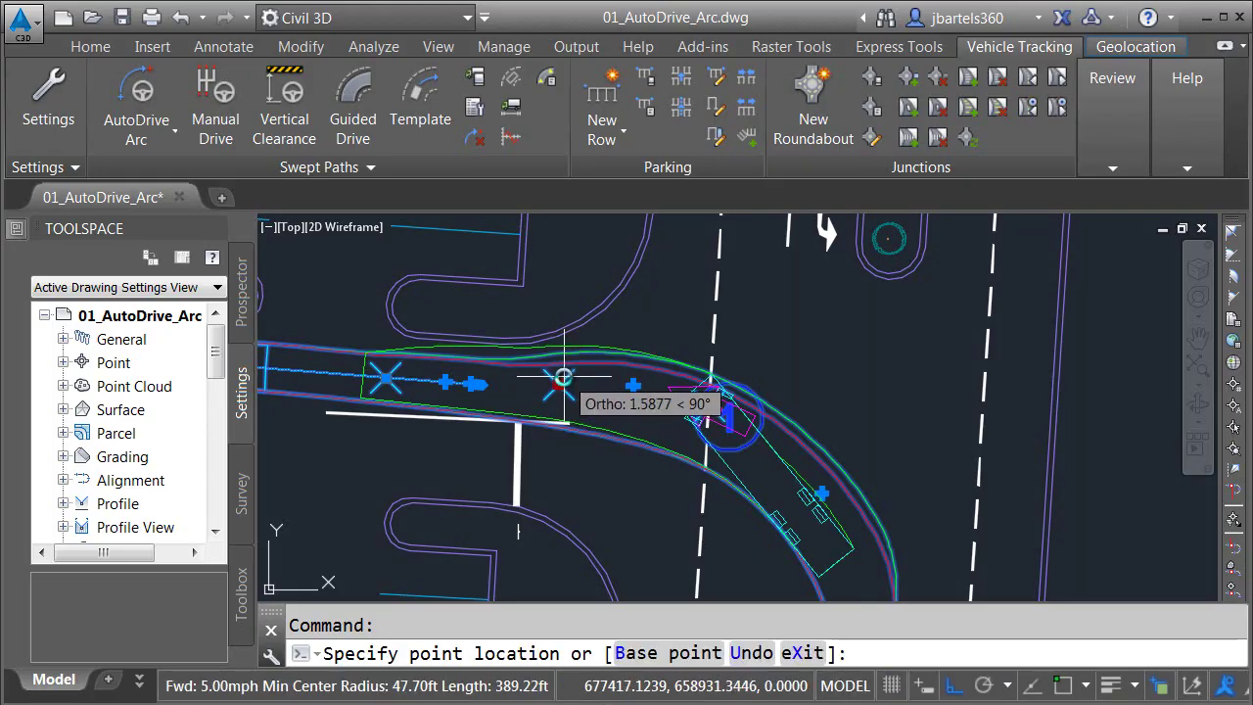
left_click(573, 327)
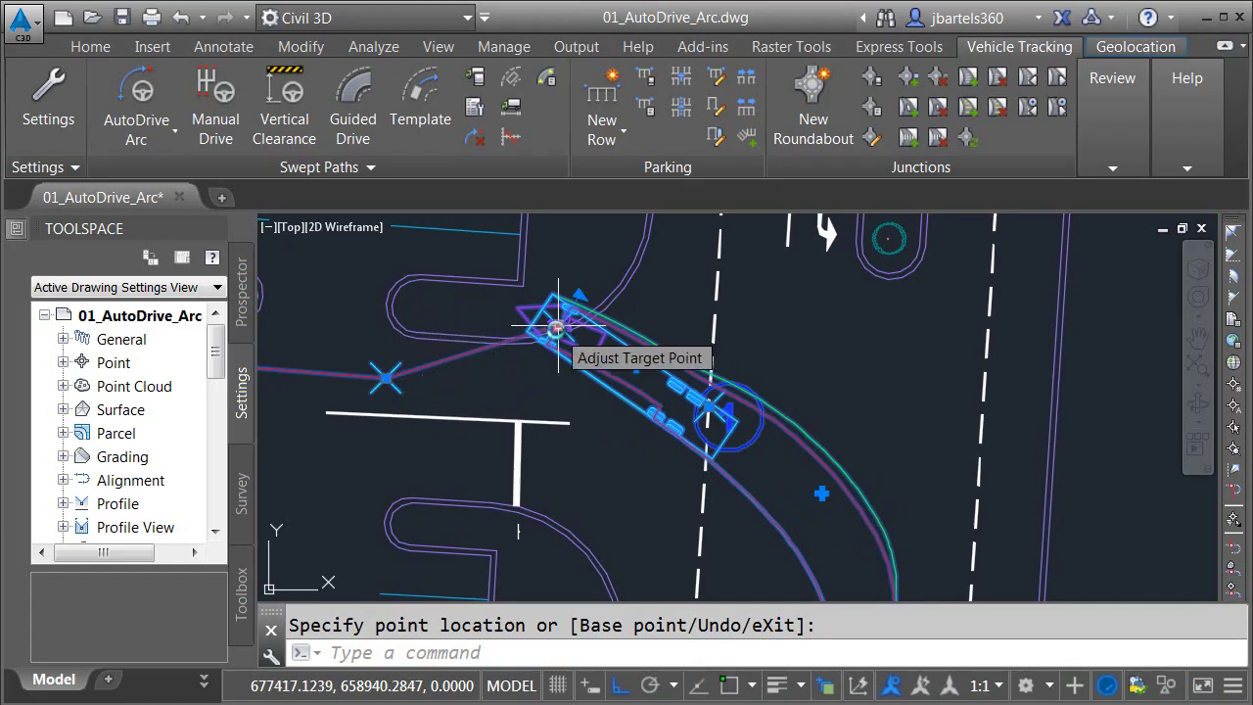
left_click(556, 328)
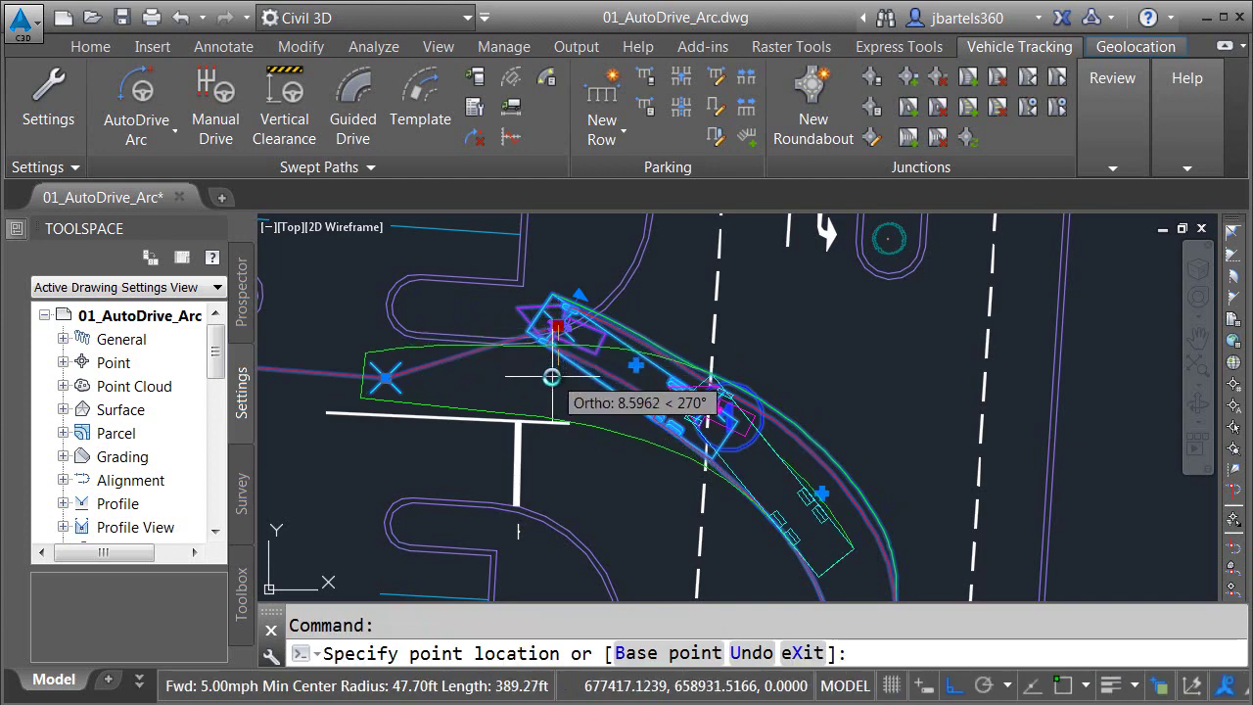
left_click(556, 376)
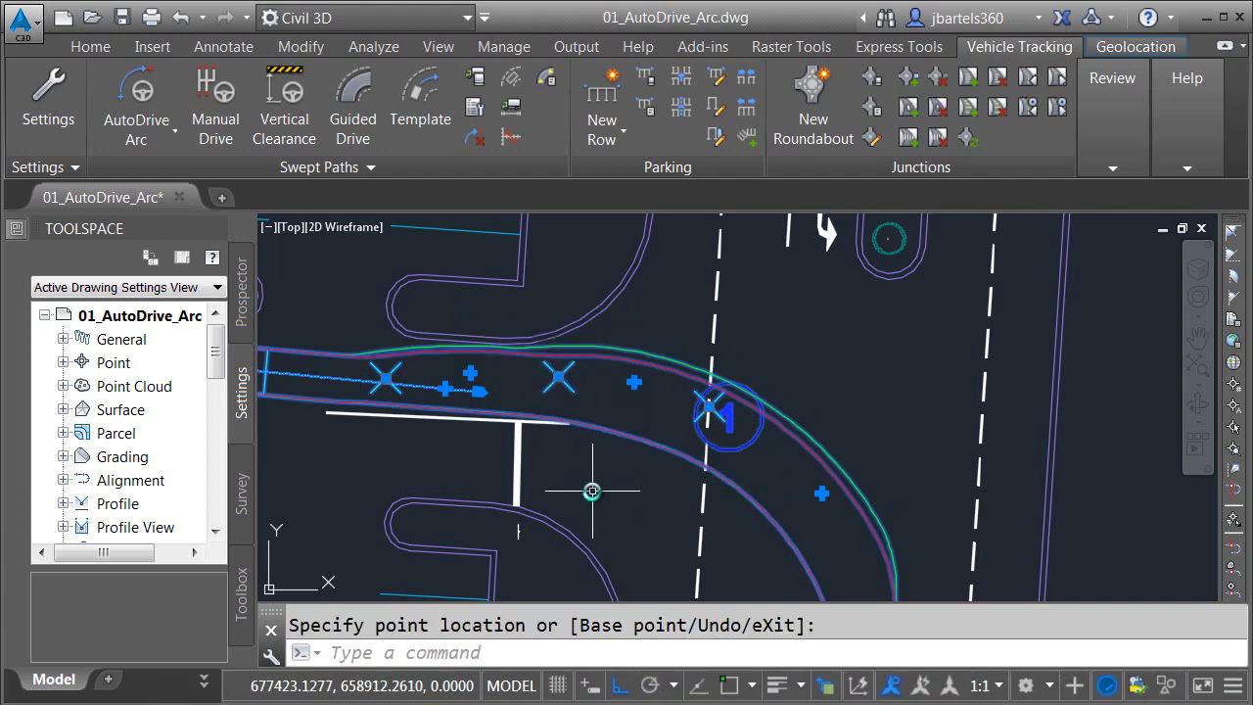
Shift the path-start vehicle's target point further west along the drive and finish the grip edit.
scroll(580, 434, "up", 5)
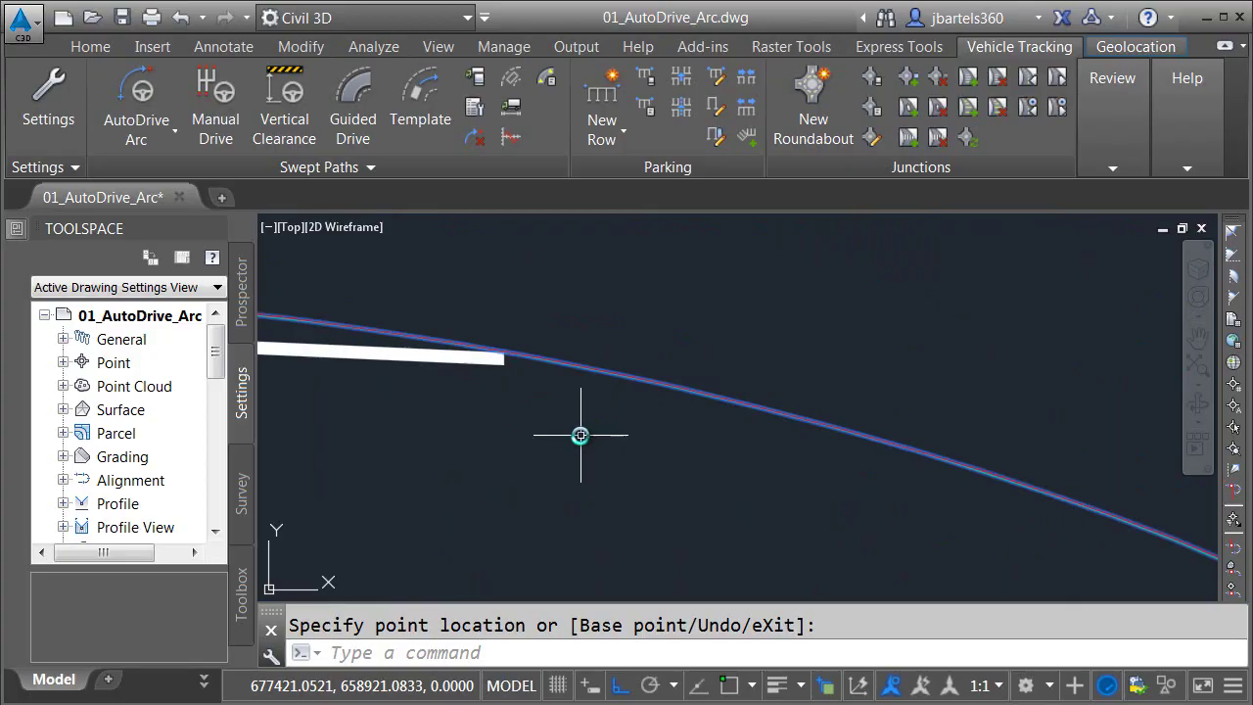
scroll(581, 434, "down", 4)
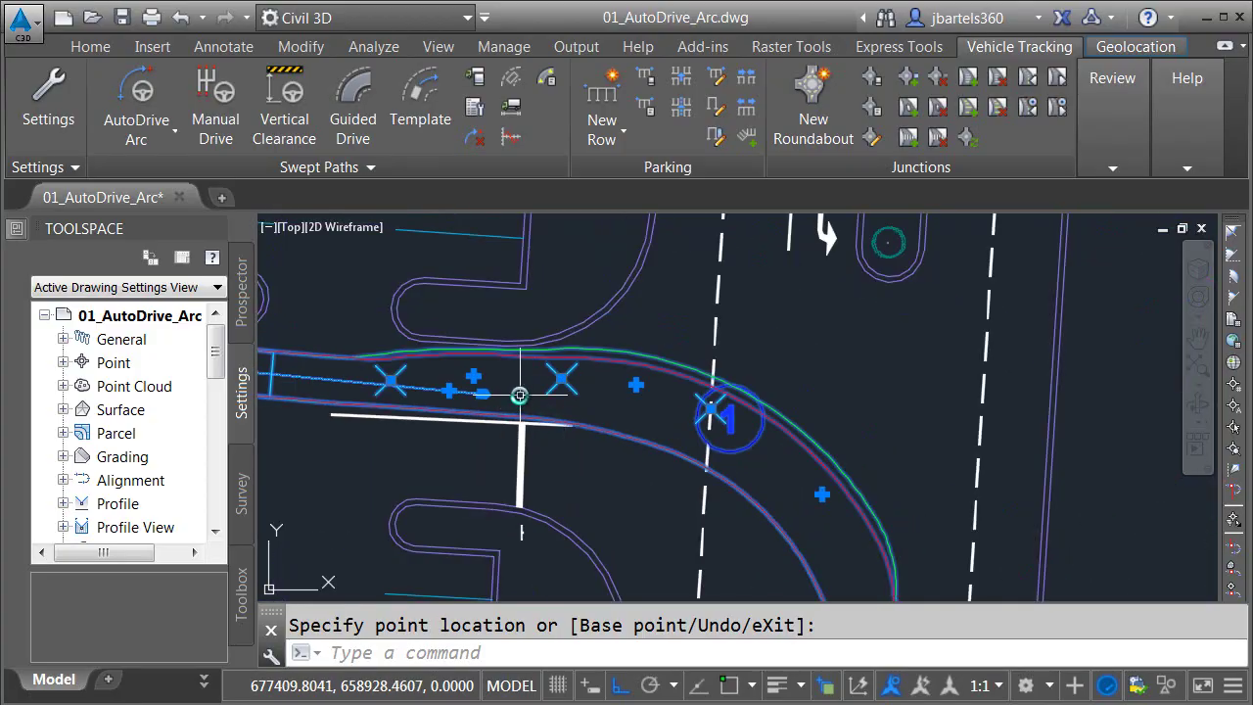
middle_click_drag(519, 395, 760, 400)
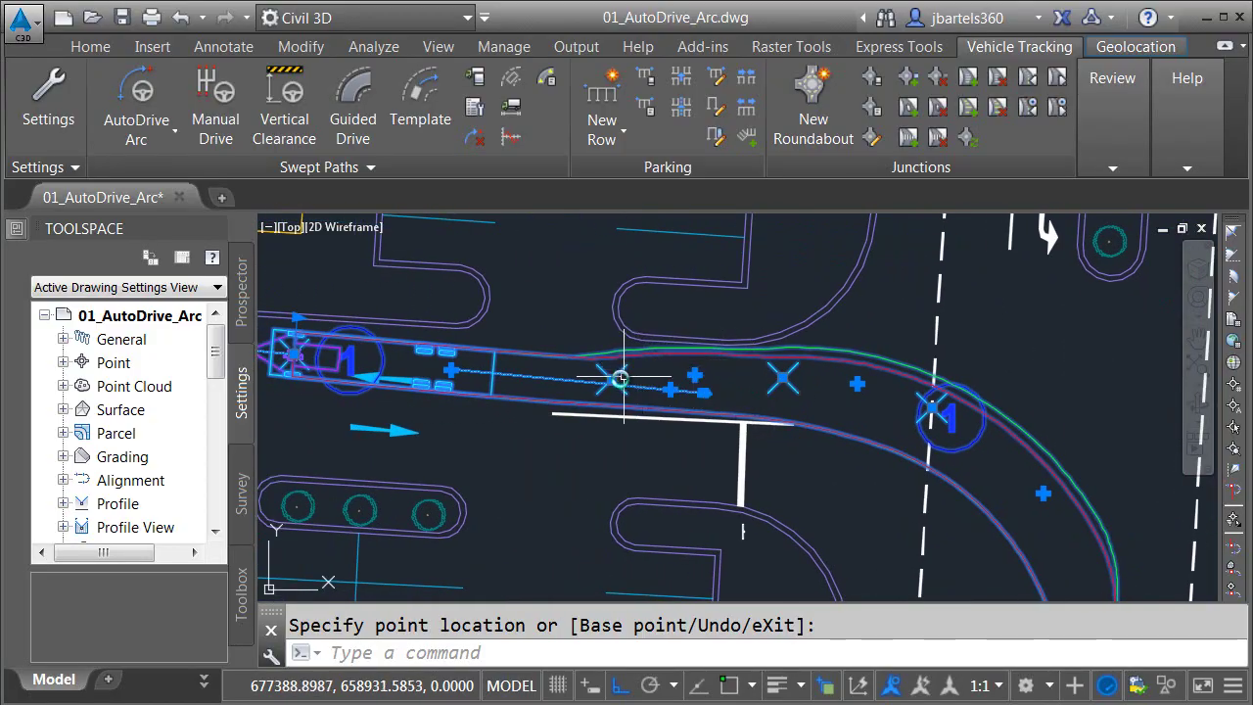
mouse_move(504, 399)
middle_mouse_down()
mouse_move(685, 419)
mouse_move(734, 409)
middle_mouse_up()
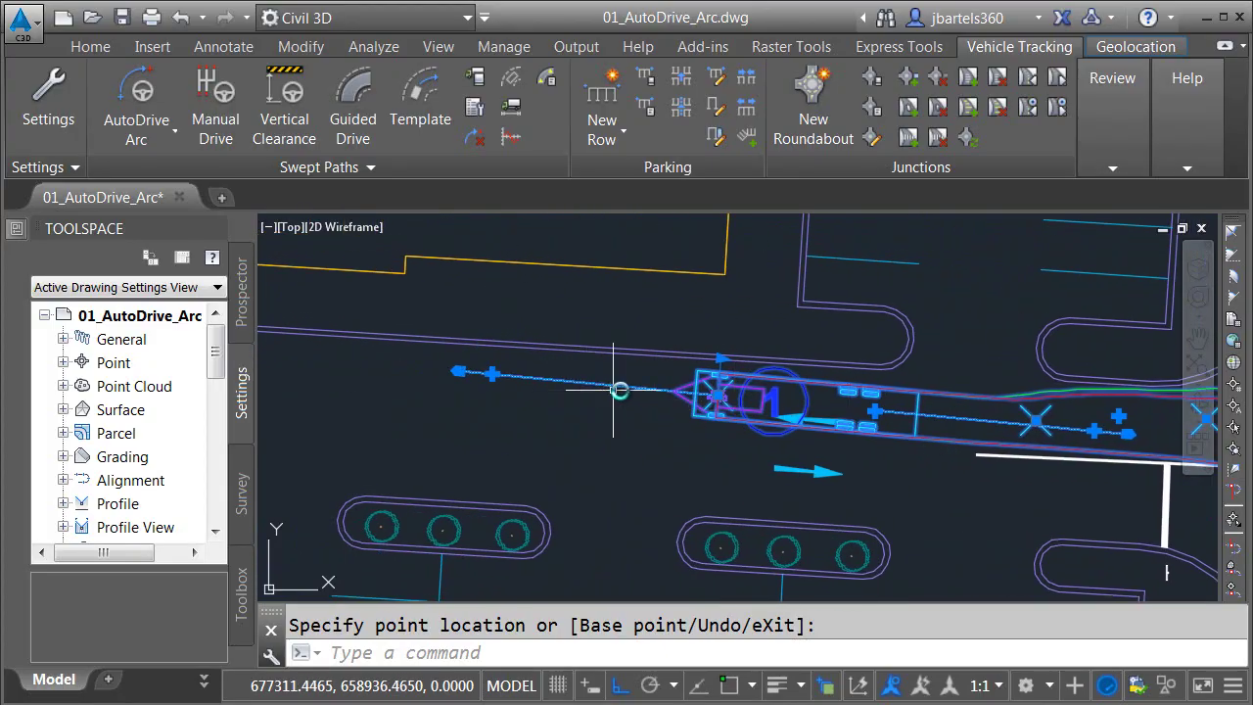
left_click(716, 397)
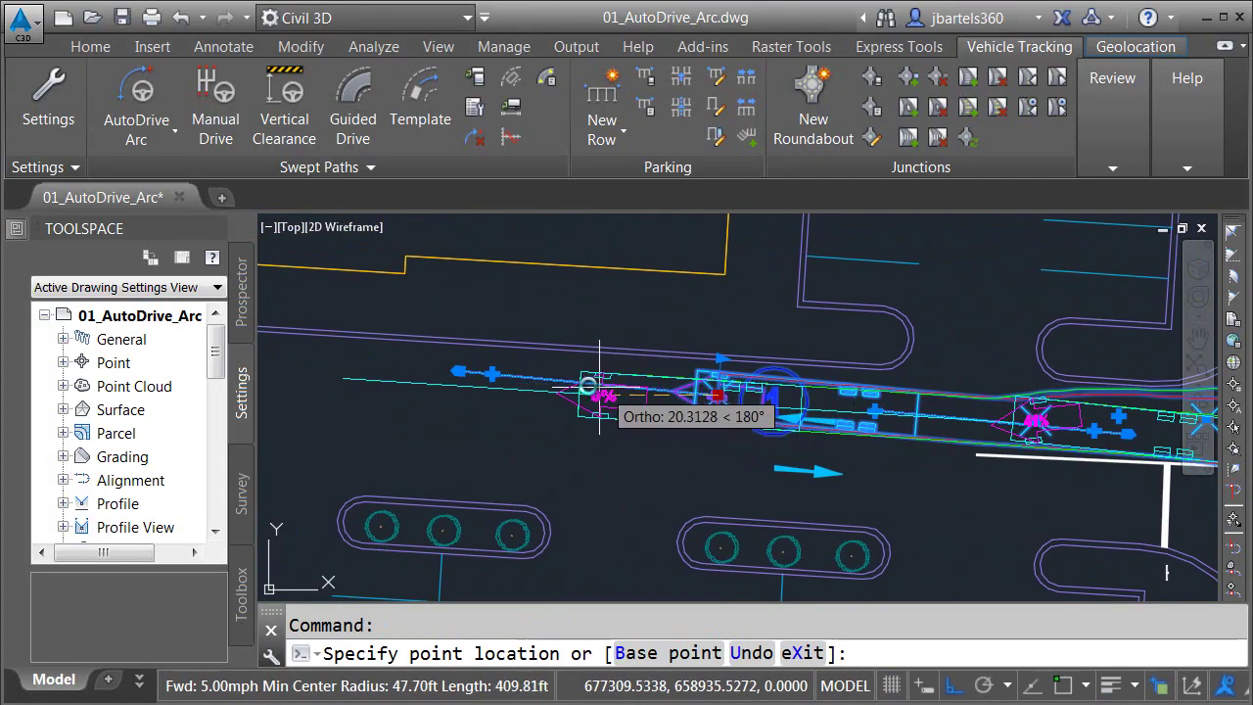
left_click(548, 380)
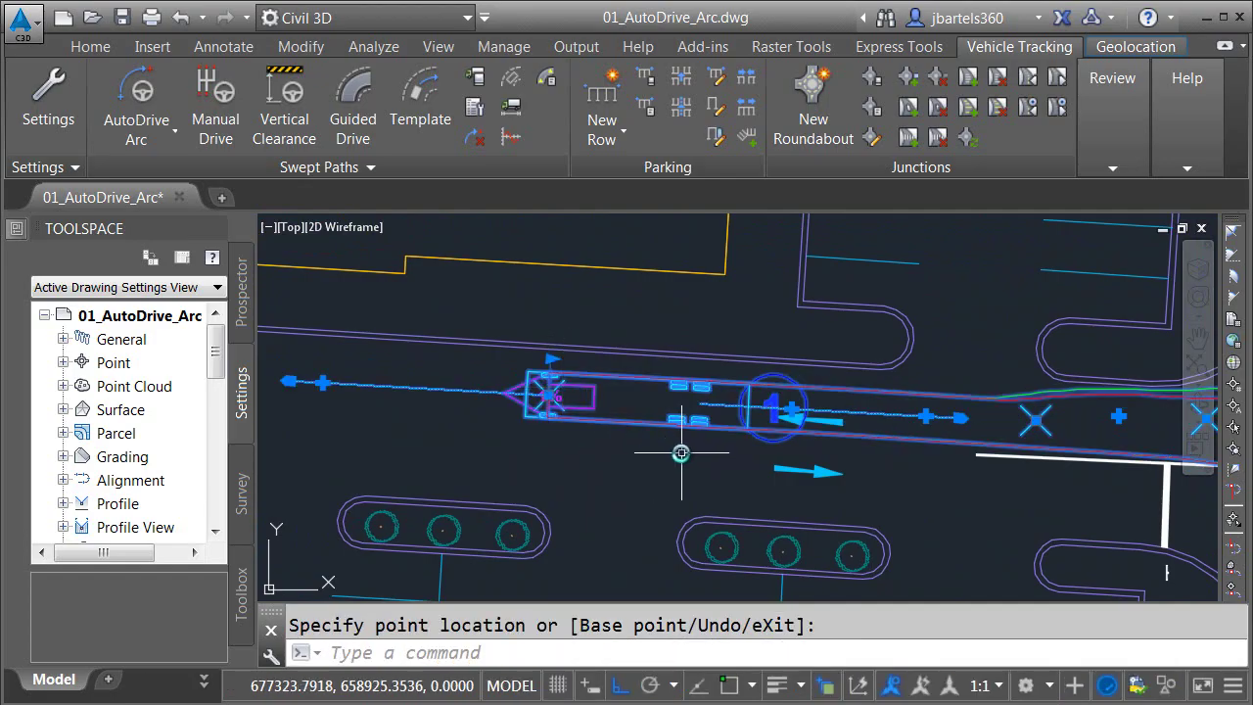
key("Escape")
scroll(675, 446, "down", 2)
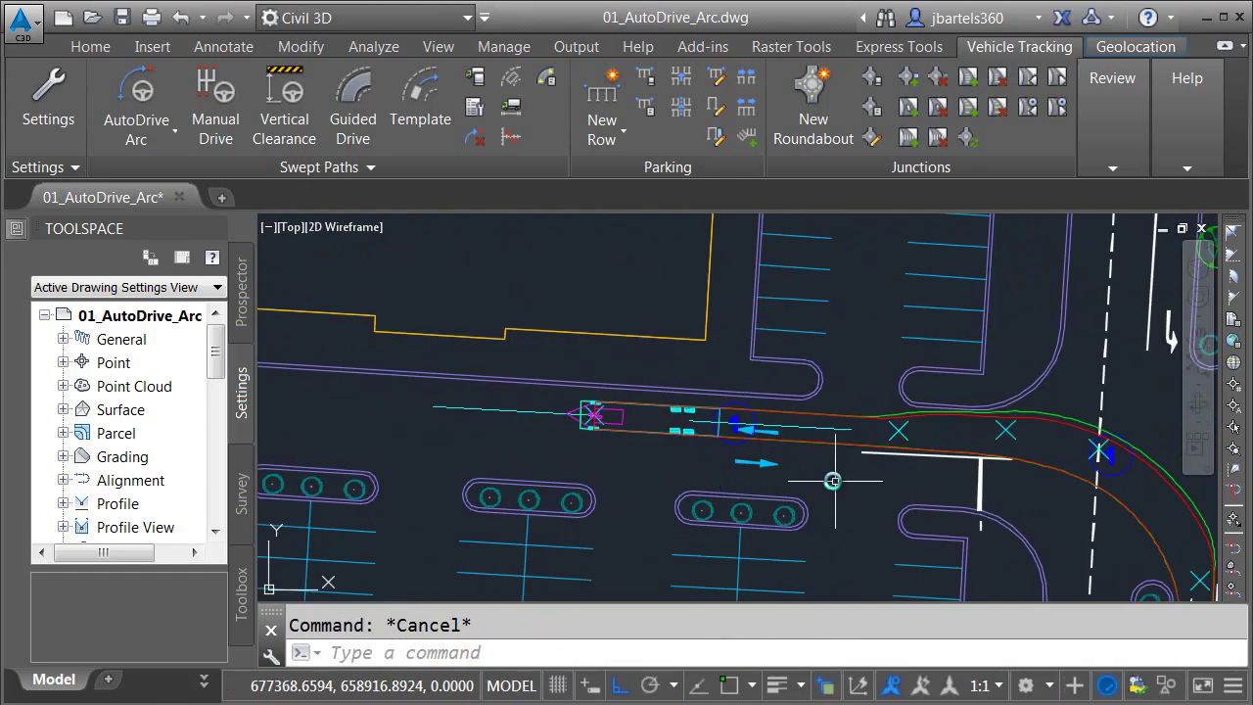
middle_click_drag(831, 481, 453, 353)
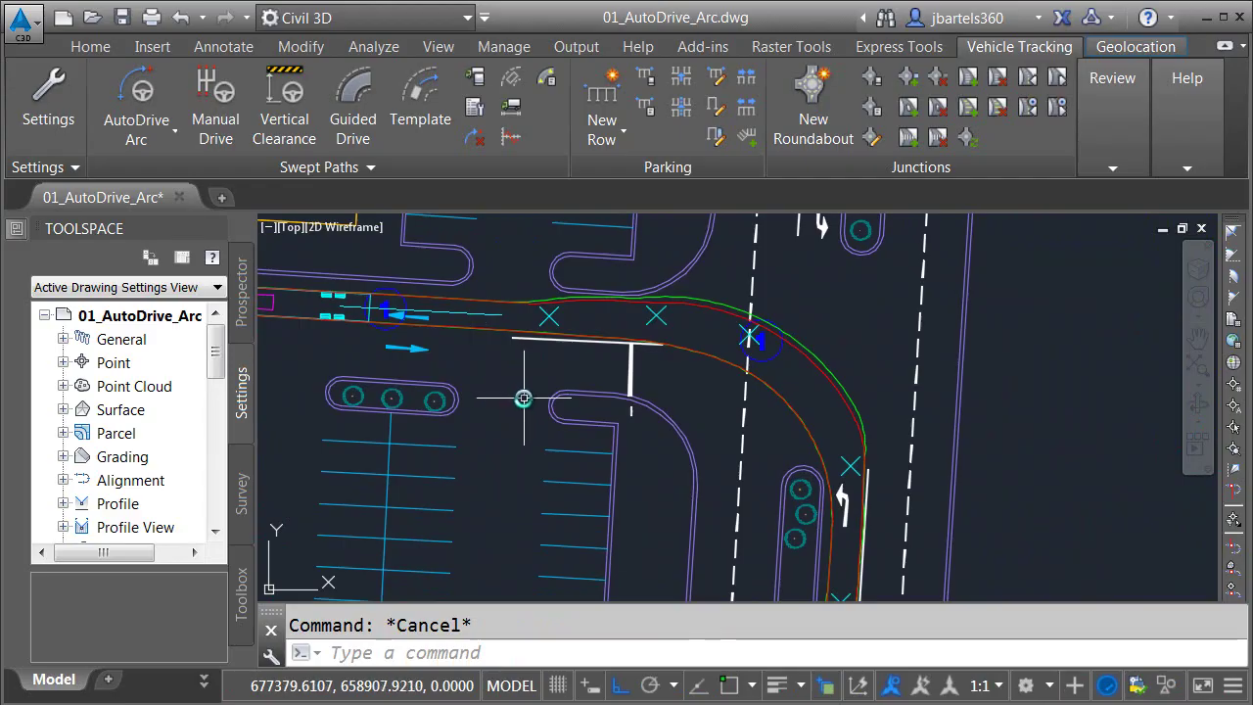
Toggle the $_Instructions layer's light bulb in the Home tab's Layers drop-down.
scroll(540, 396, "down", 2)
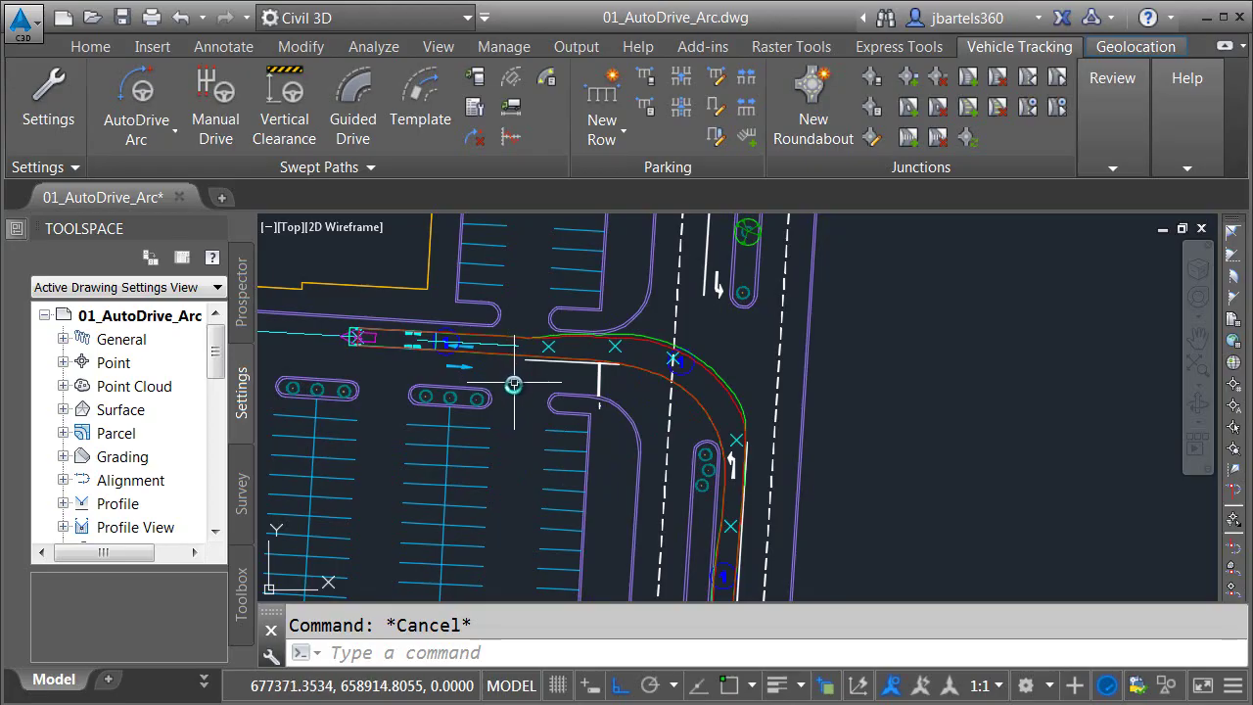
left_click(98, 48)
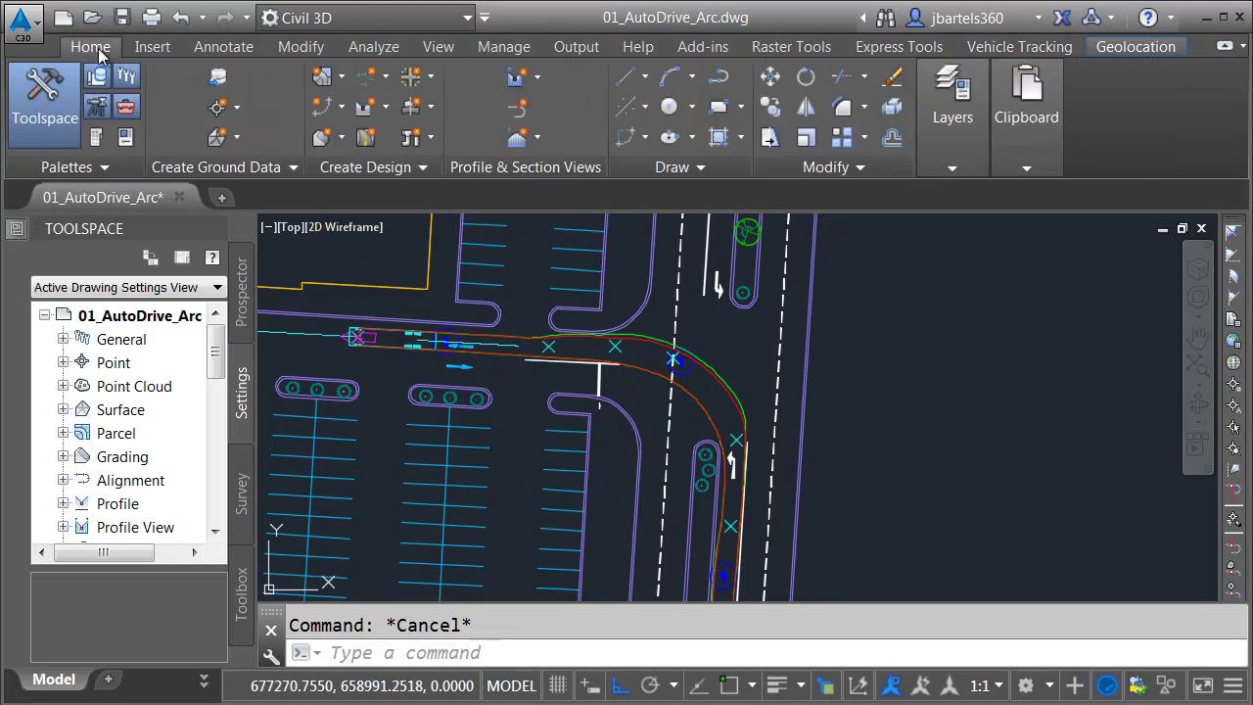
left_click(954, 159)
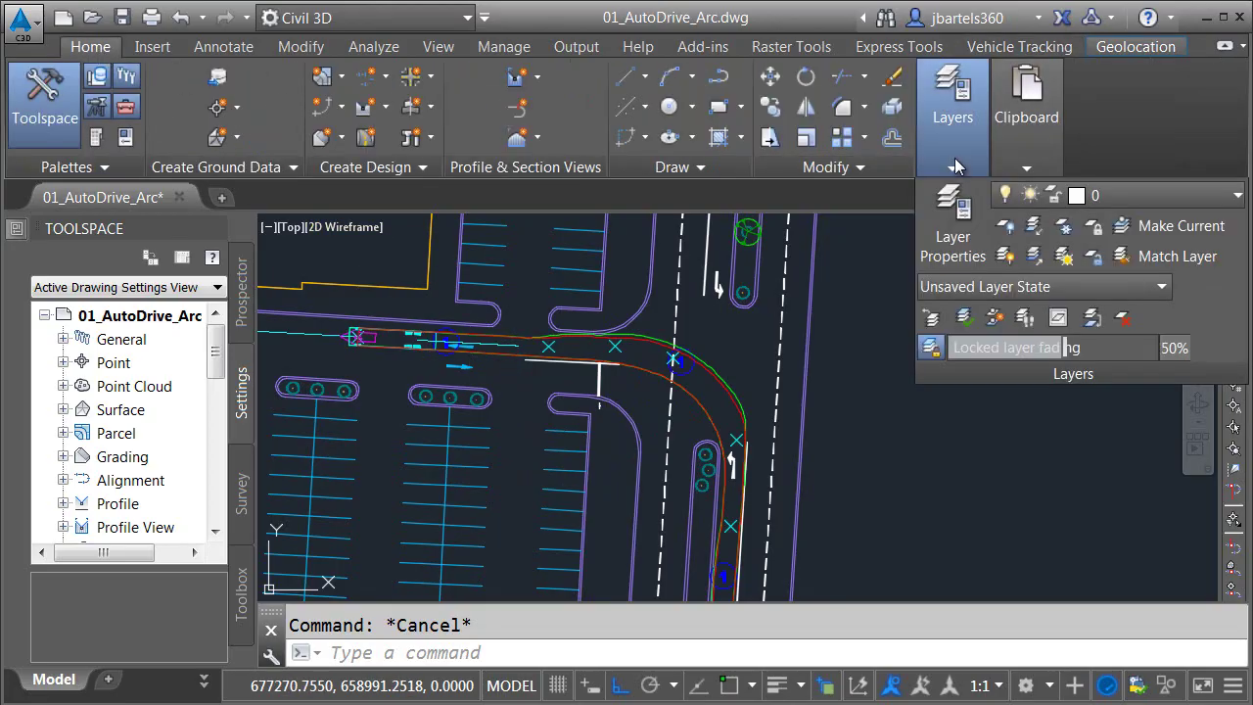
left_click(1110, 194)
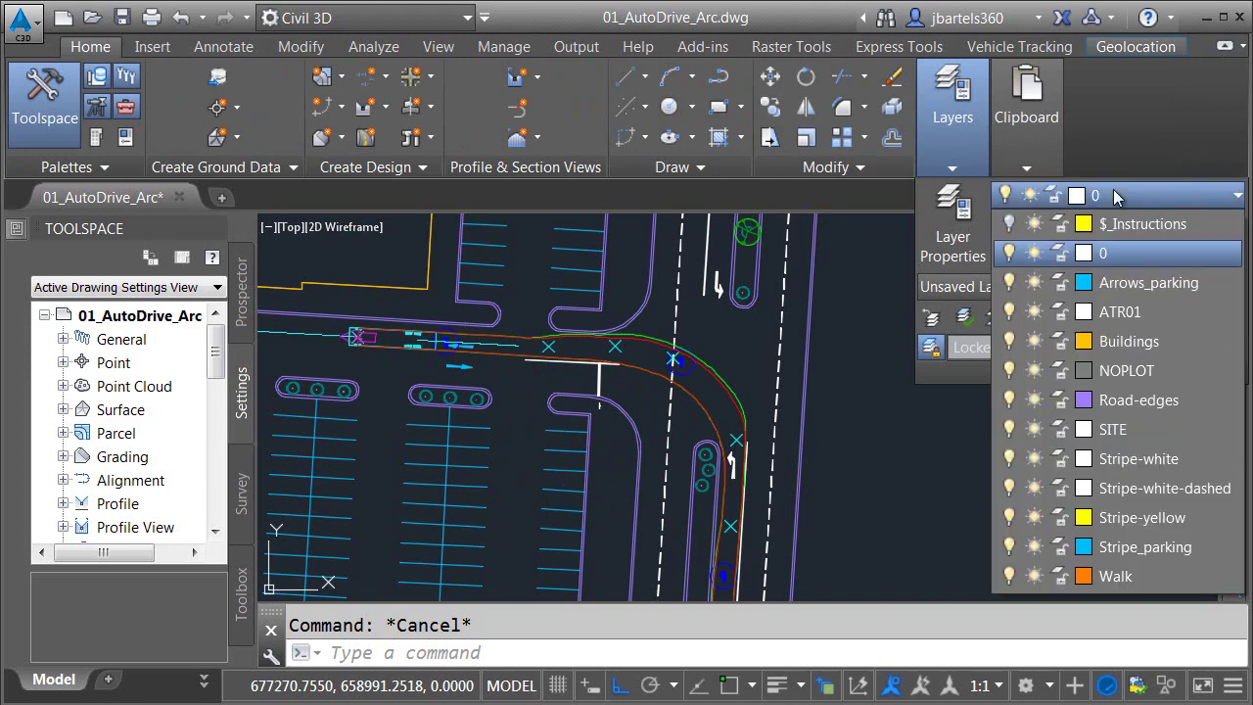
left_click(1011, 225)
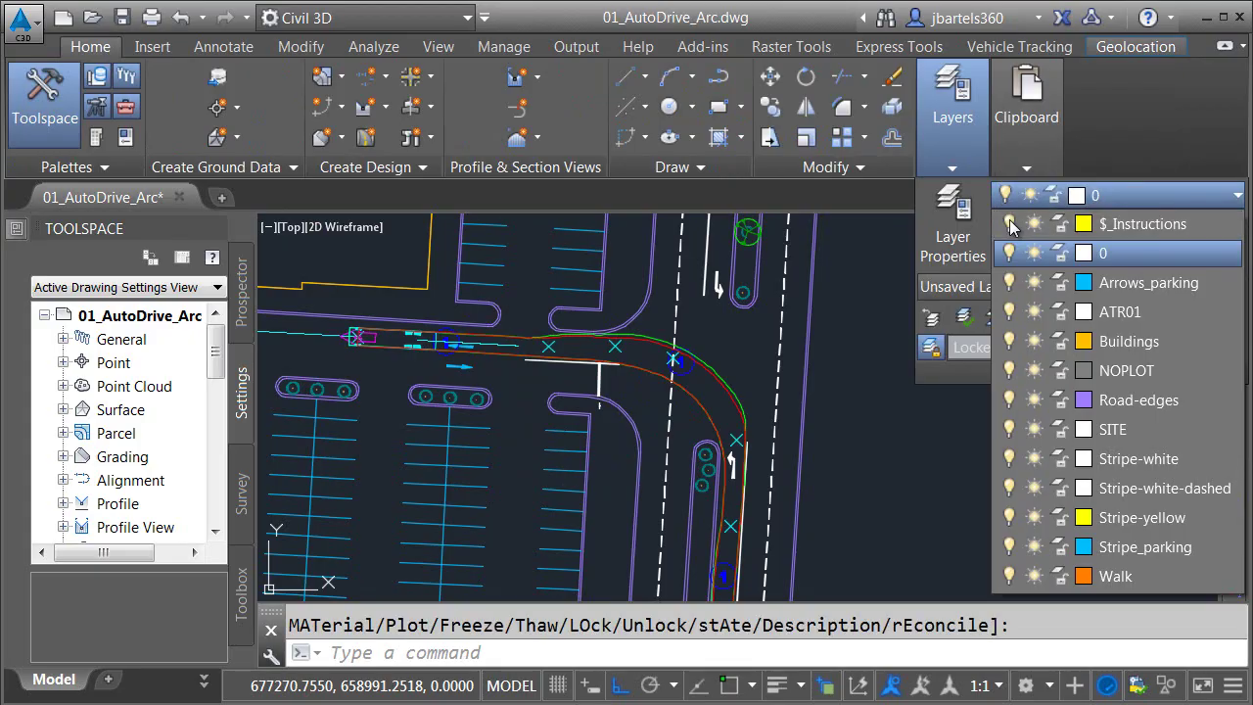
left_click(870, 279)
scroll(688, 338, "down", 3)
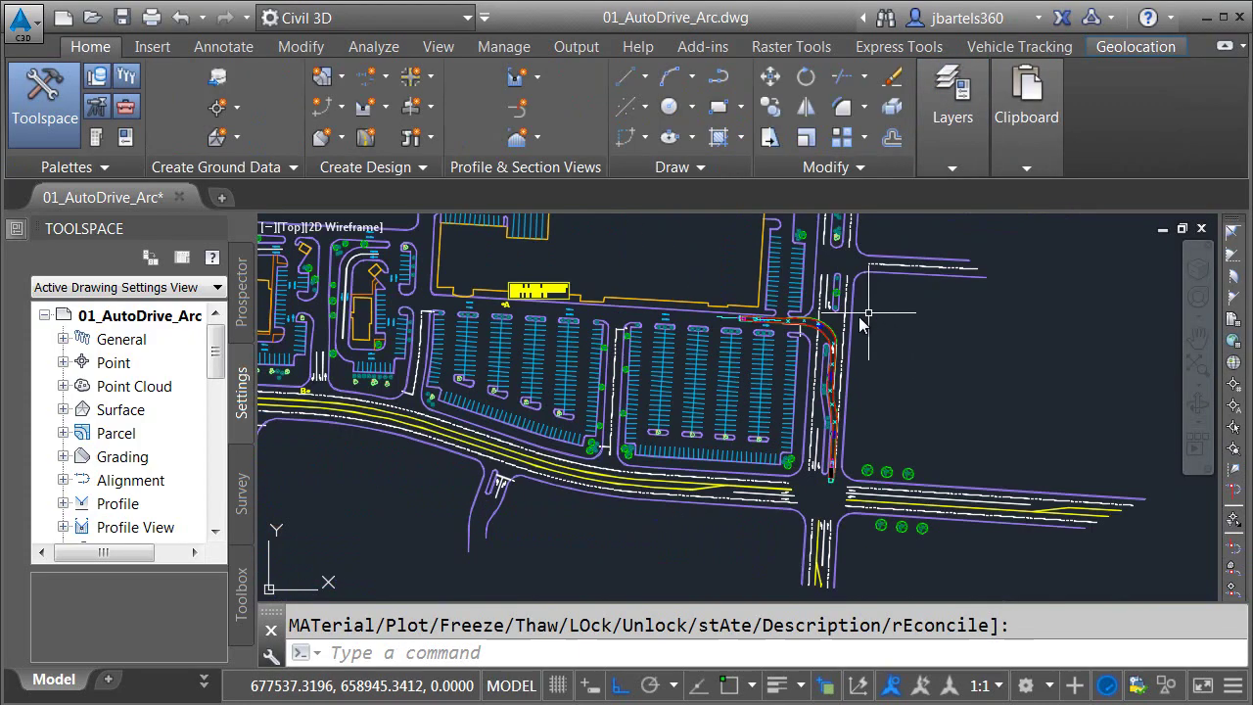
scroll(688, 338, "up", 5)
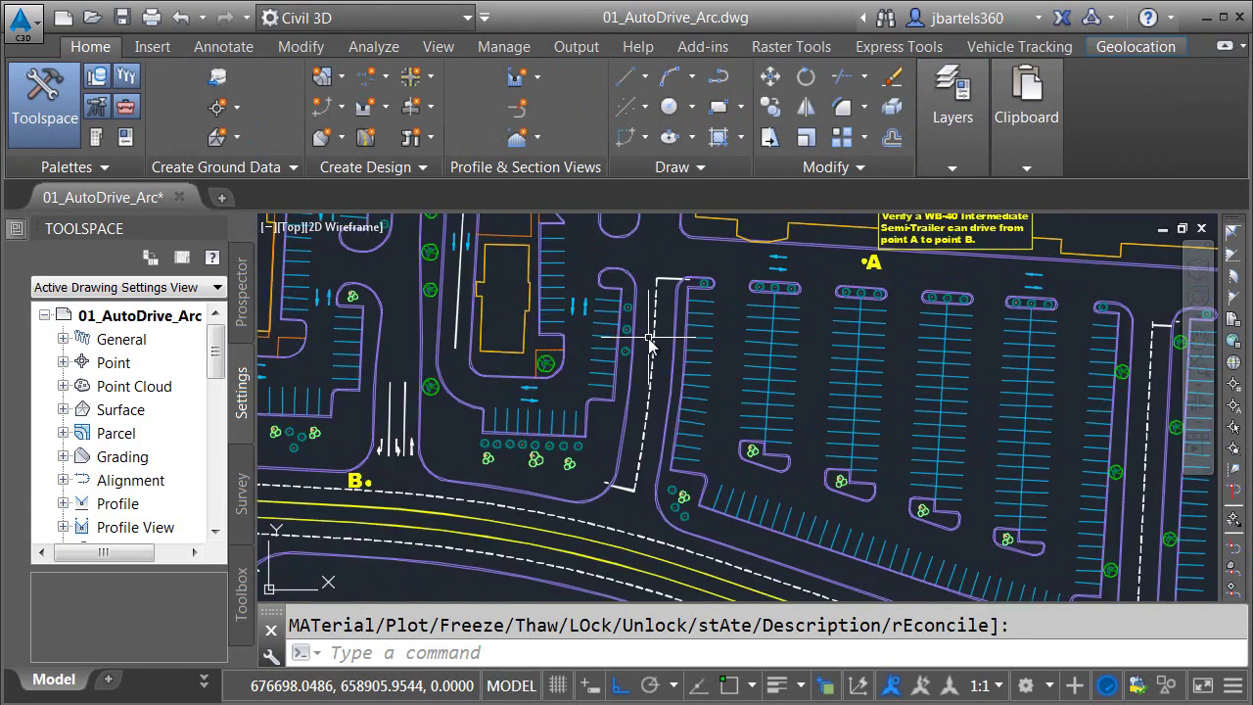
mouse_move(652, 340)
middle_mouse_down()
mouse_move(708, 367)
mouse_move(740, 412)
middle_mouse_up()
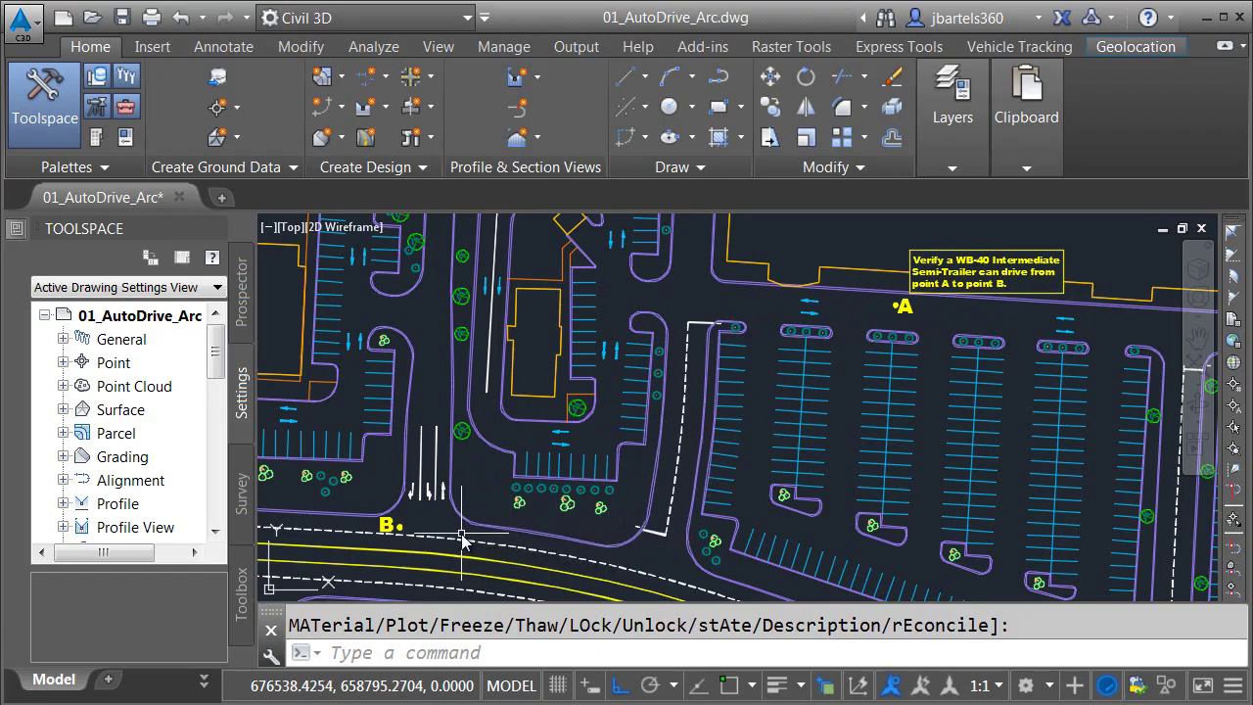
Start AutoDrive Arc with the WB-40 Intermediate Semi-Trailer, previewing its trailer articulation before proceeding.
left_click(1023, 47)
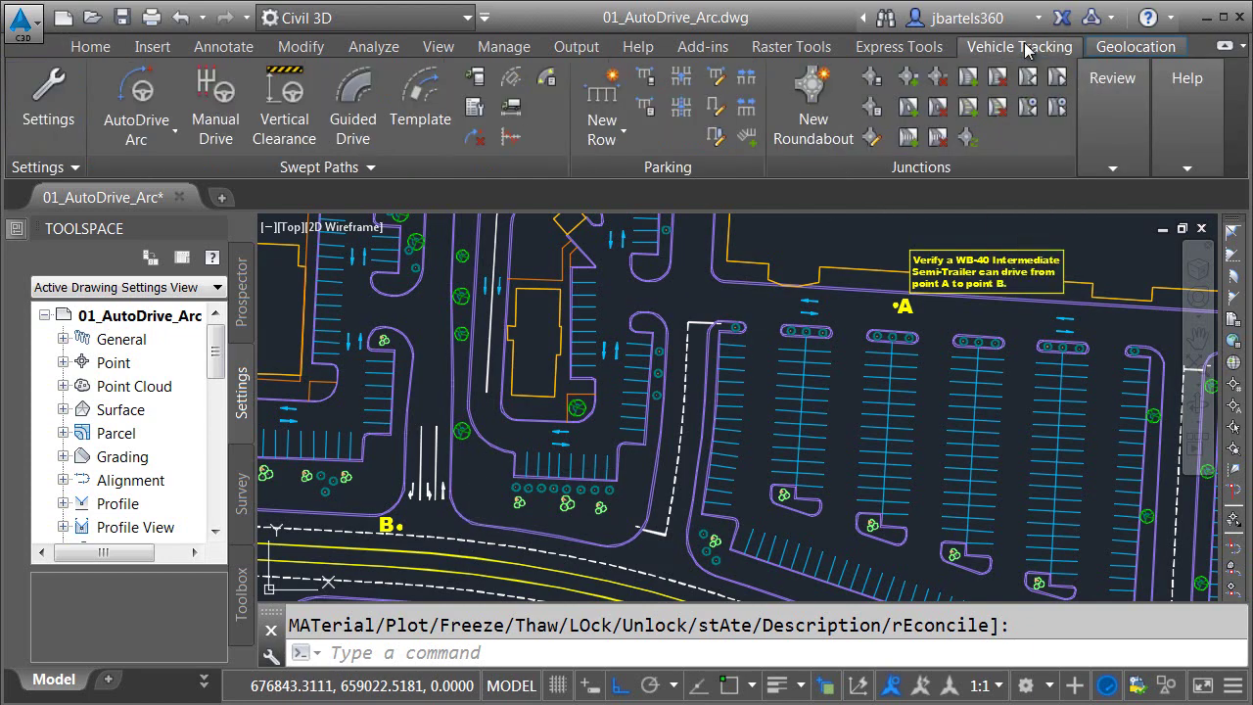
left_click(142, 98)
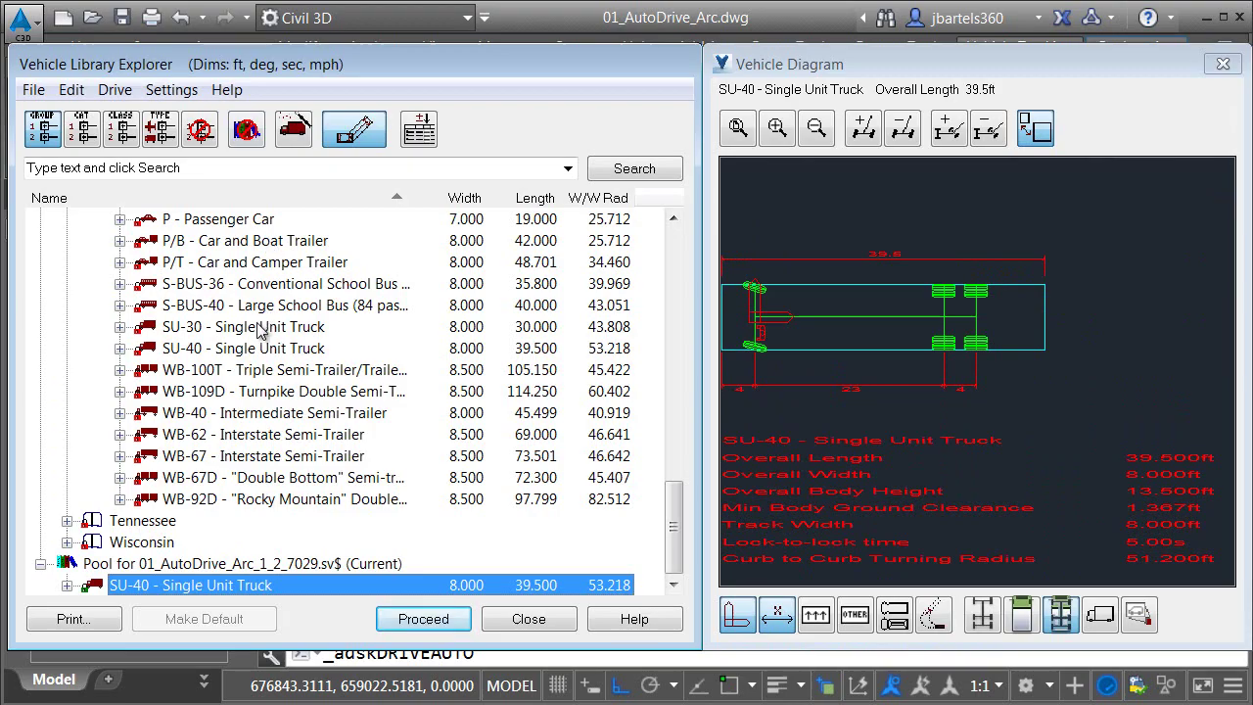
left_click(237, 415)
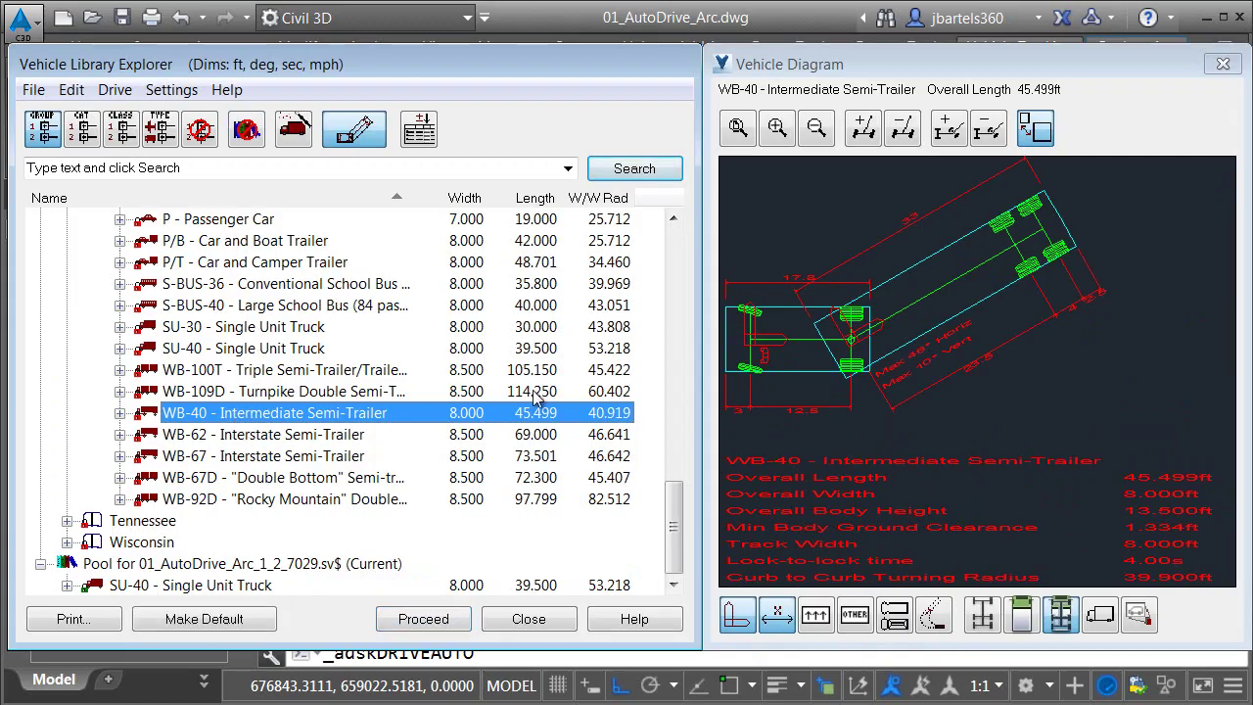
left_click(988, 137)
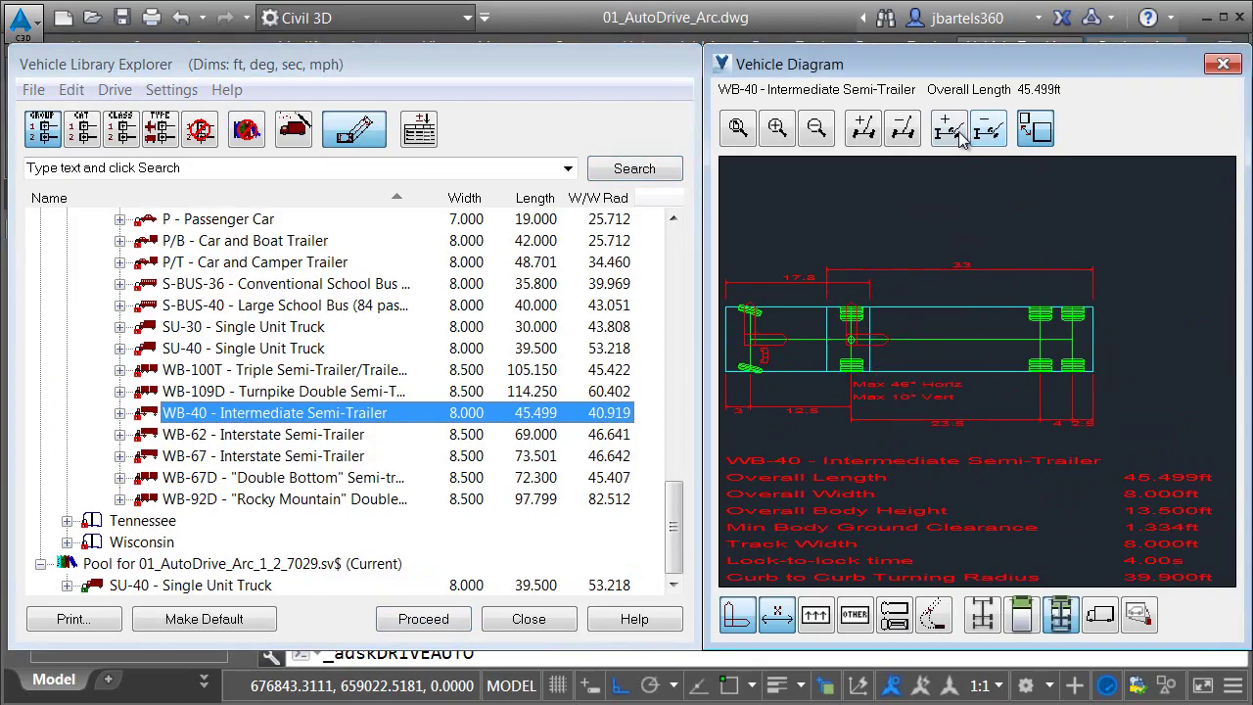
left_click(949, 132)
left_click(988, 134)
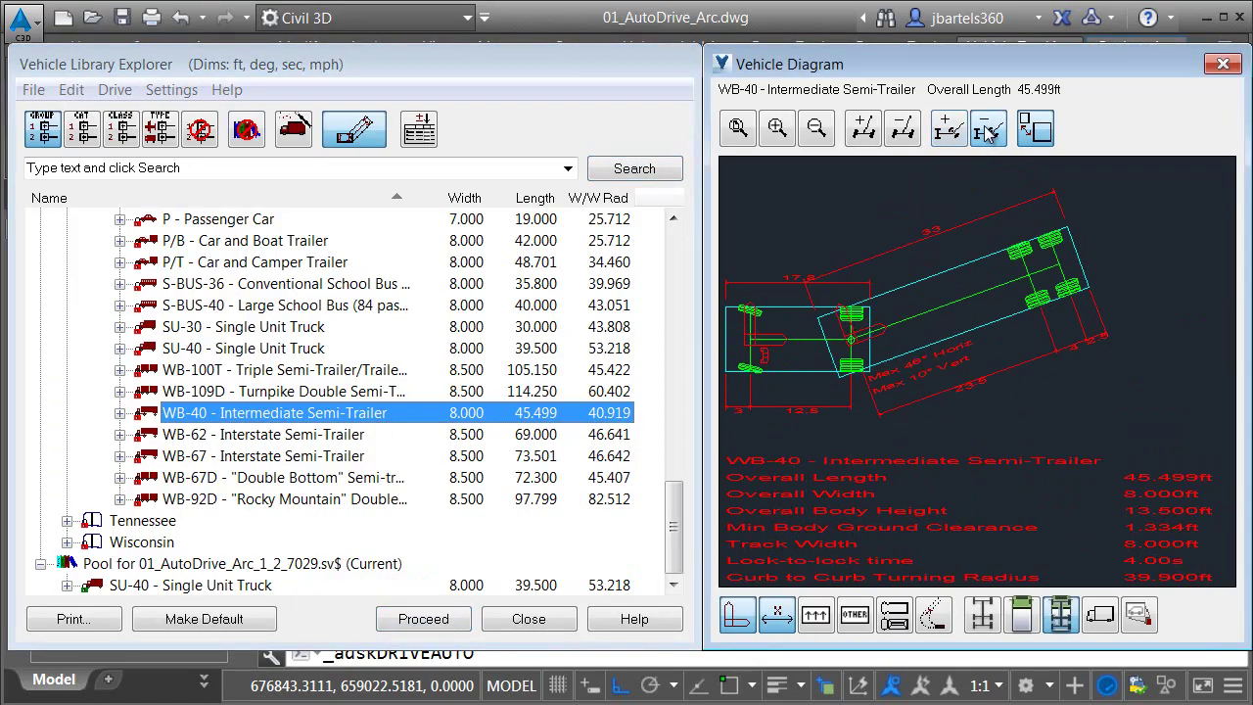
left_click(431, 619)
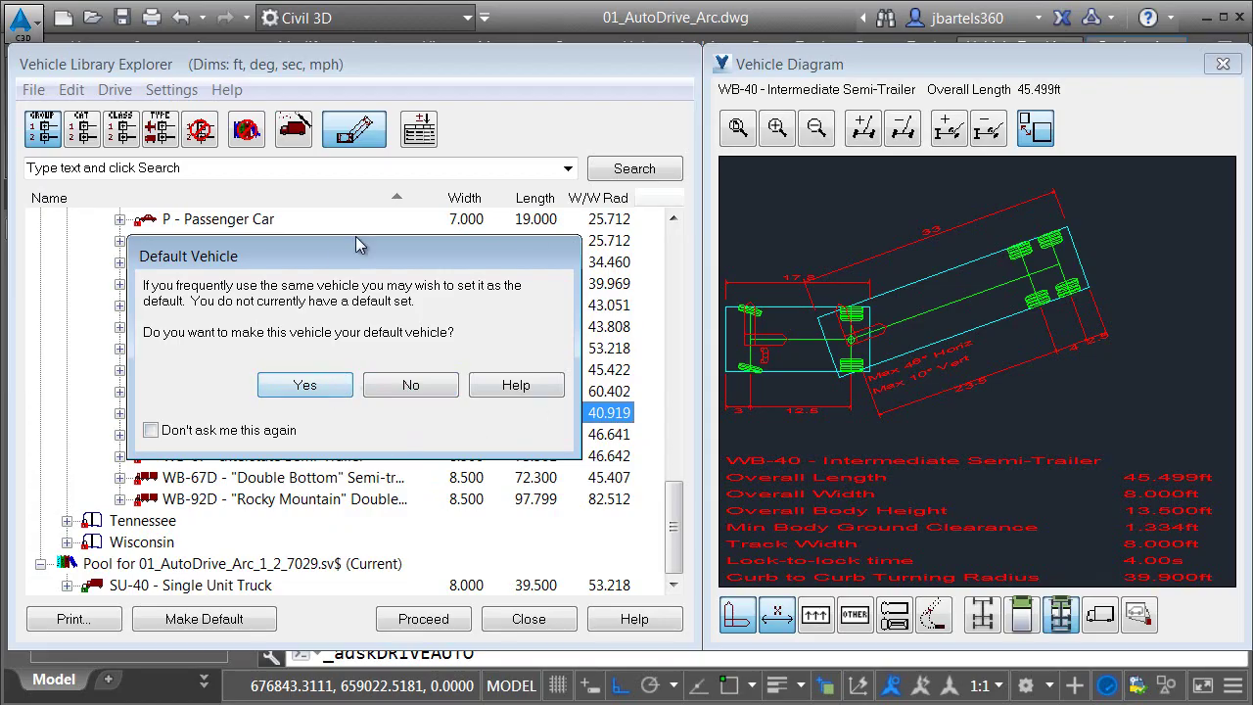
Answer No to making WB-40 the default vehicle, after shifting the prompt aside.
left_click_drag(330, 253, 811, 241)
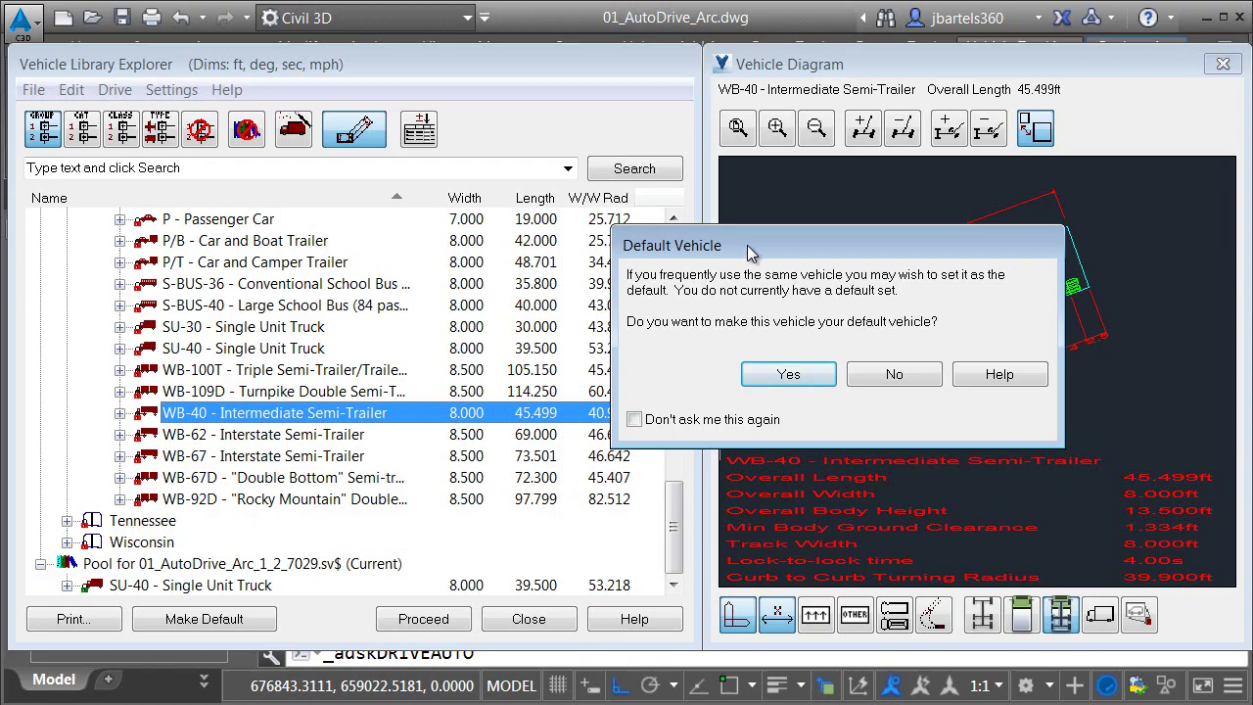
left_click_drag(747, 245, 265, 221)
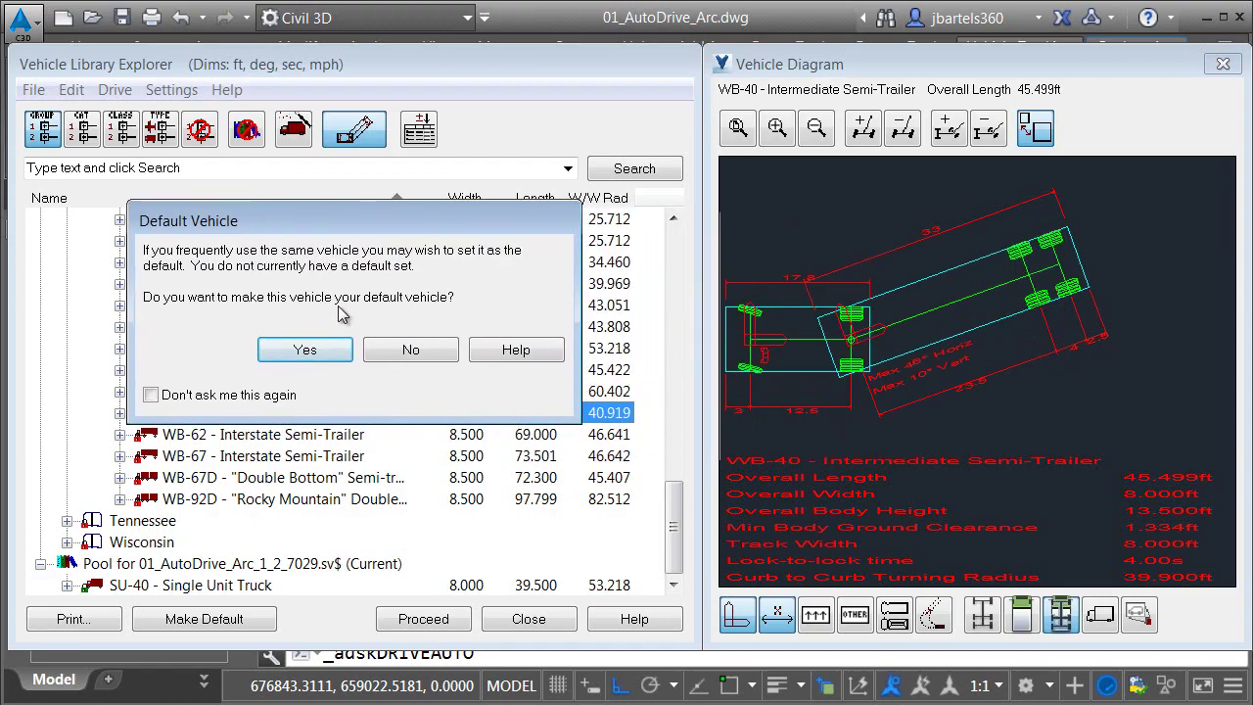
left_click(409, 351)
Place the WB-40 at point A heading west and accept the position.
scroll(849, 342, "up", 3)
scroll(849, 341, "up", 2)
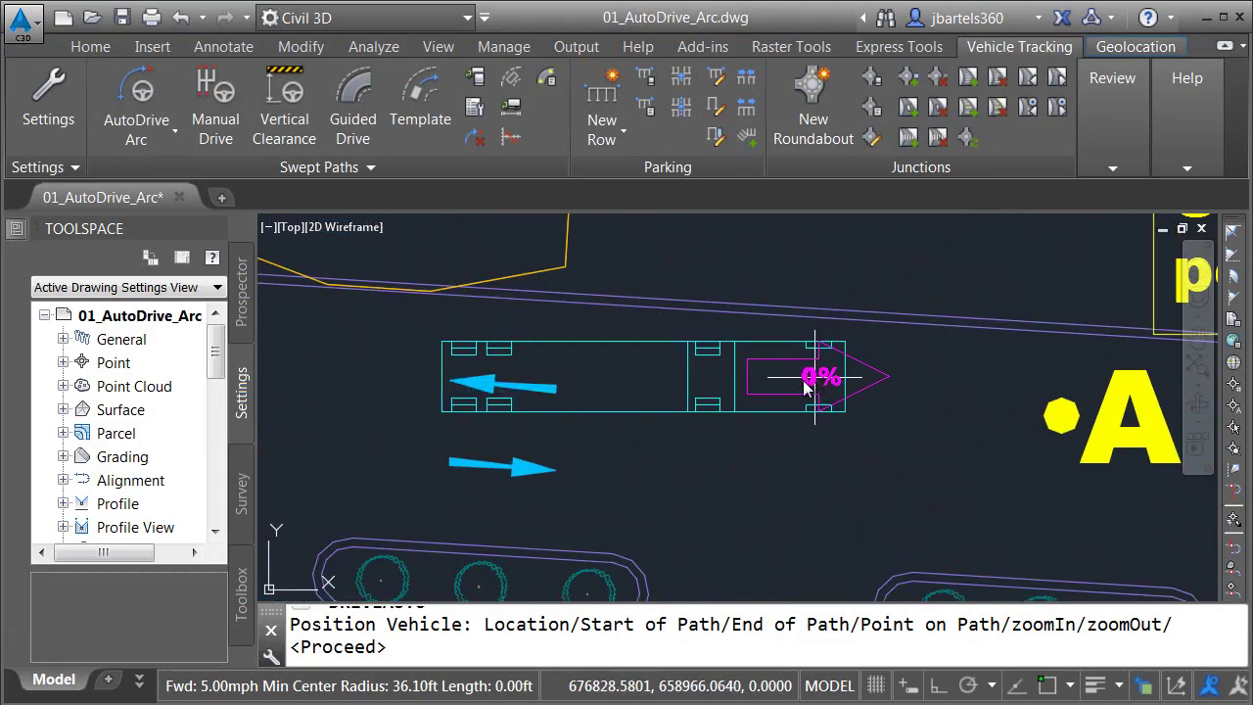
left_click(696, 369)
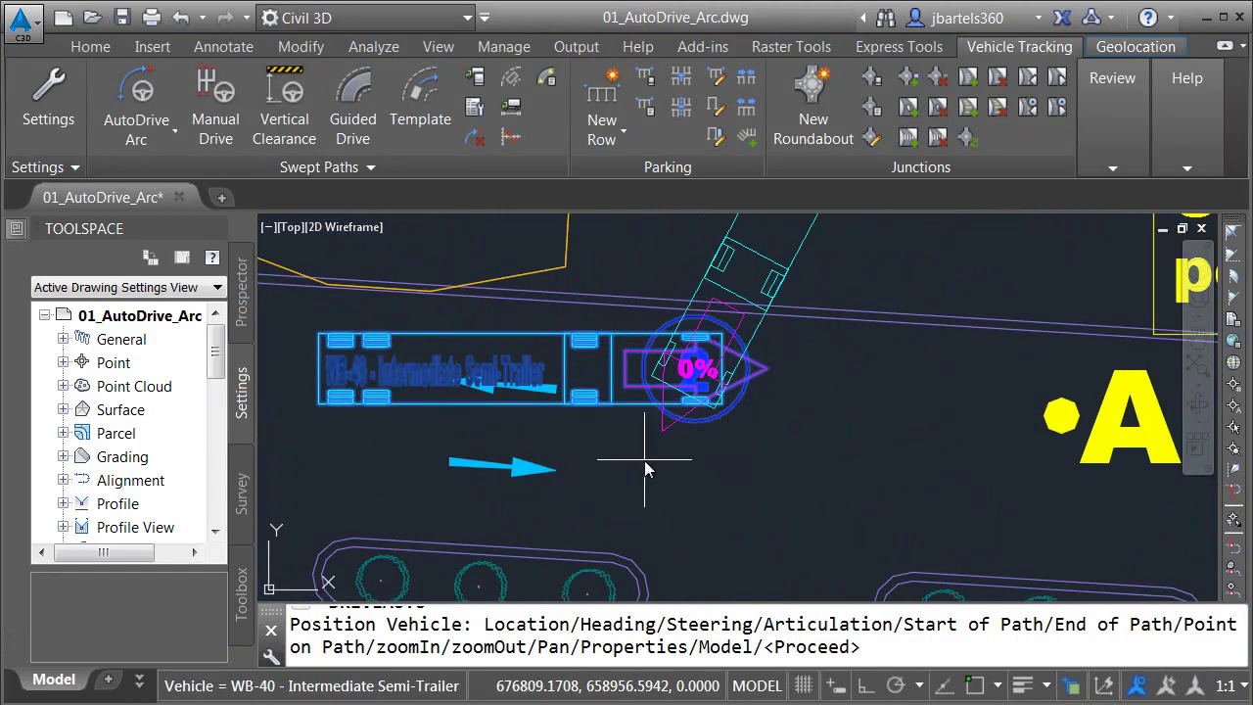
left_click(549, 361)
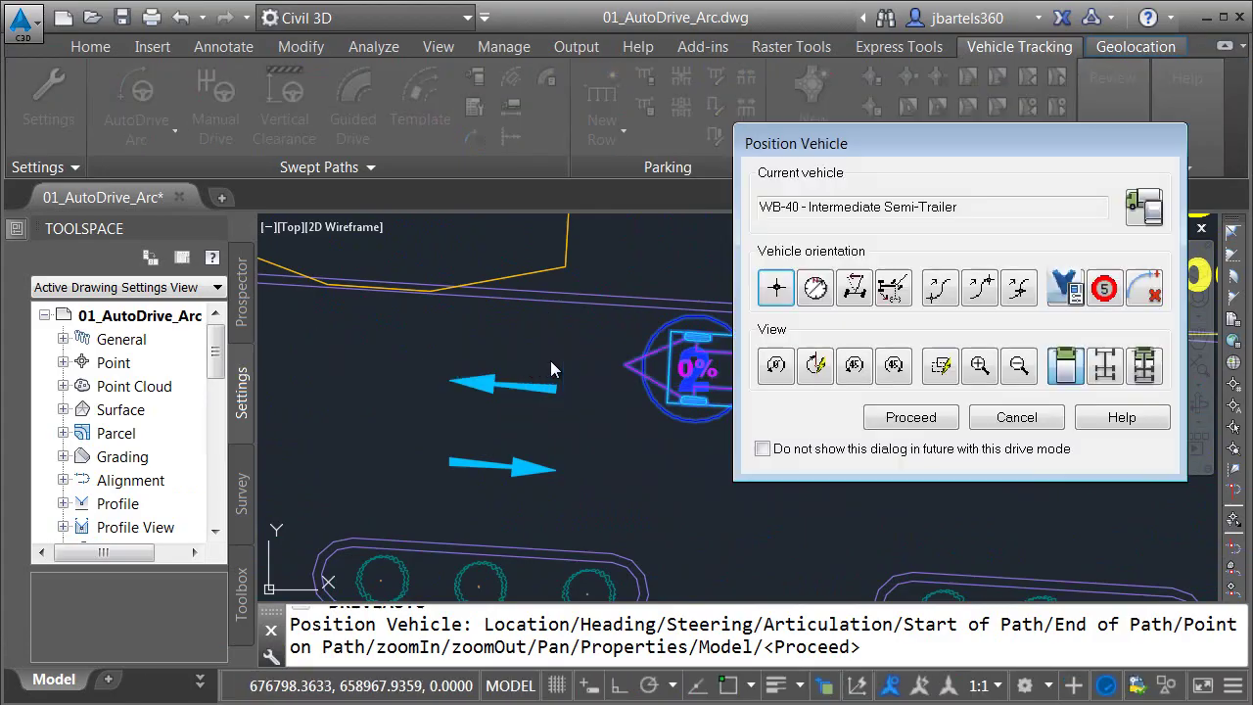
left_click(908, 417)
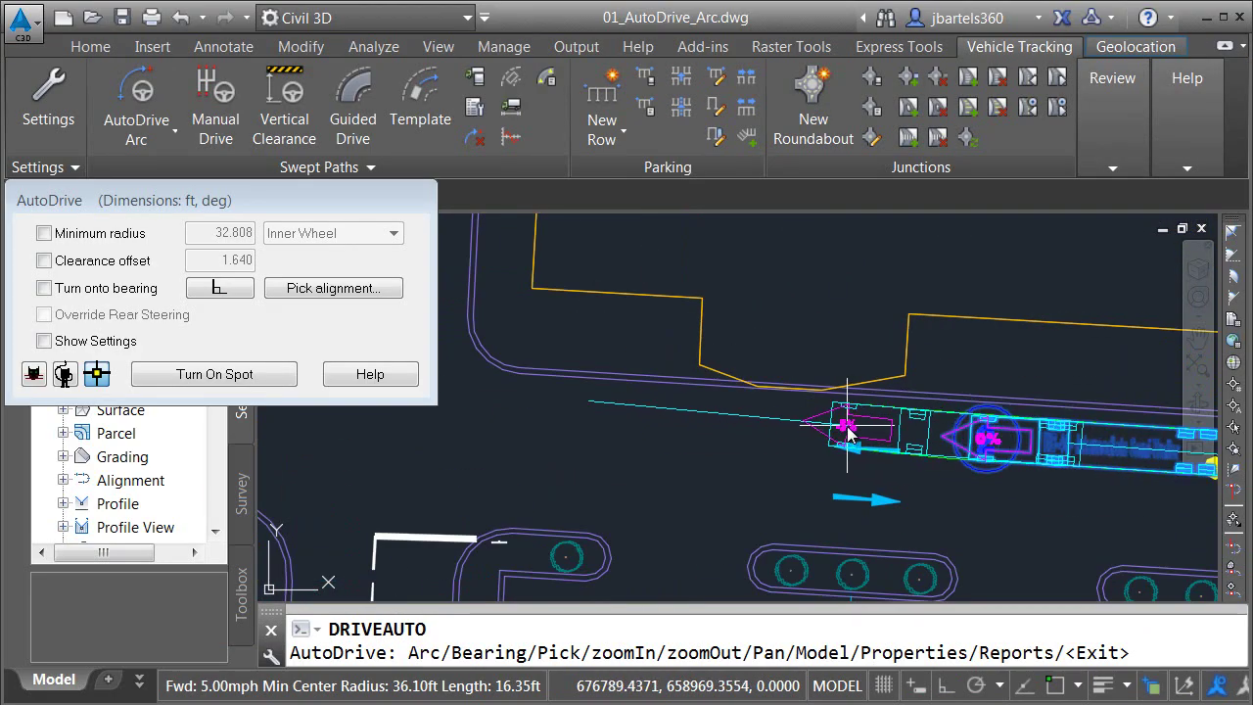
Drive the WB-40 west along the aisle from point A to where it turns.
left_click(834, 424)
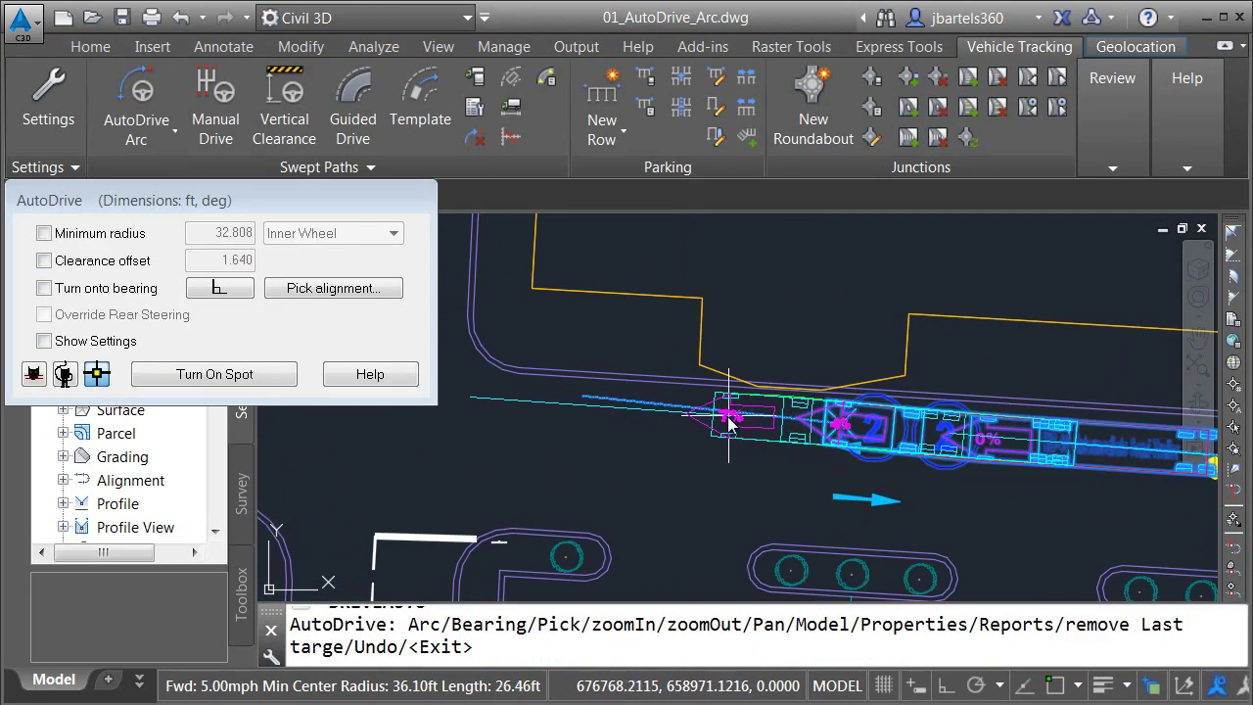
left_click(724, 416)
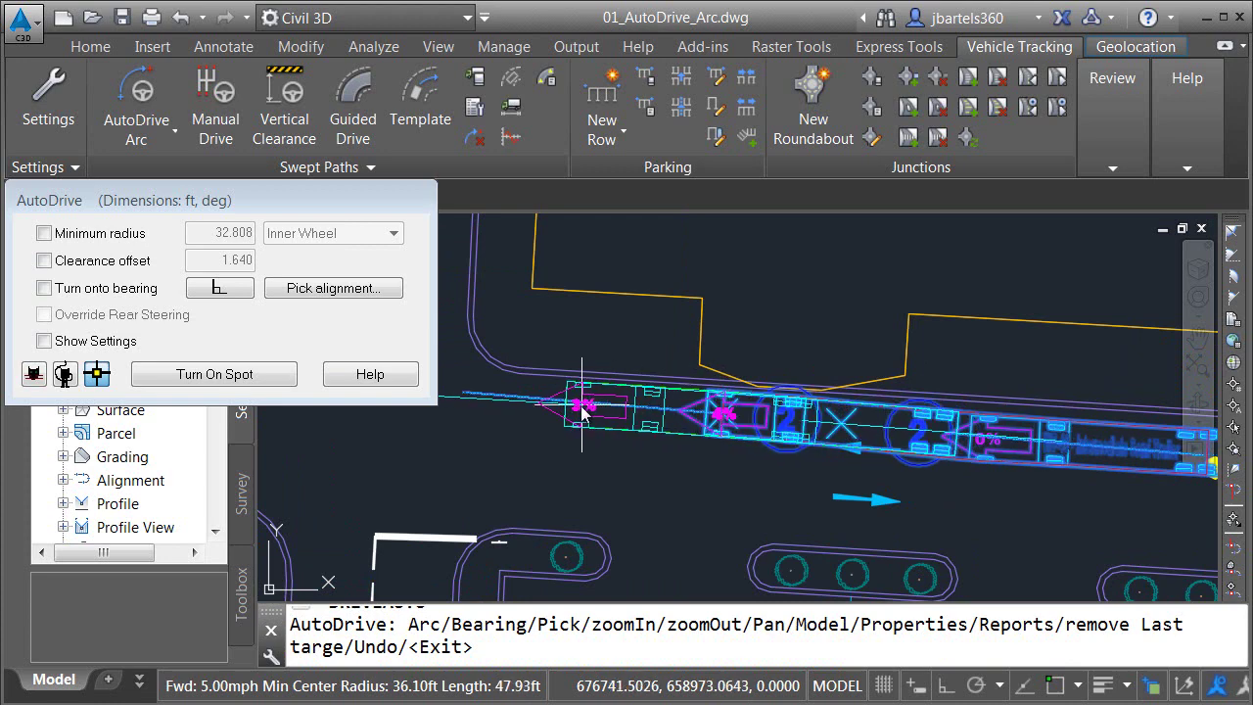
left_click(576, 411)
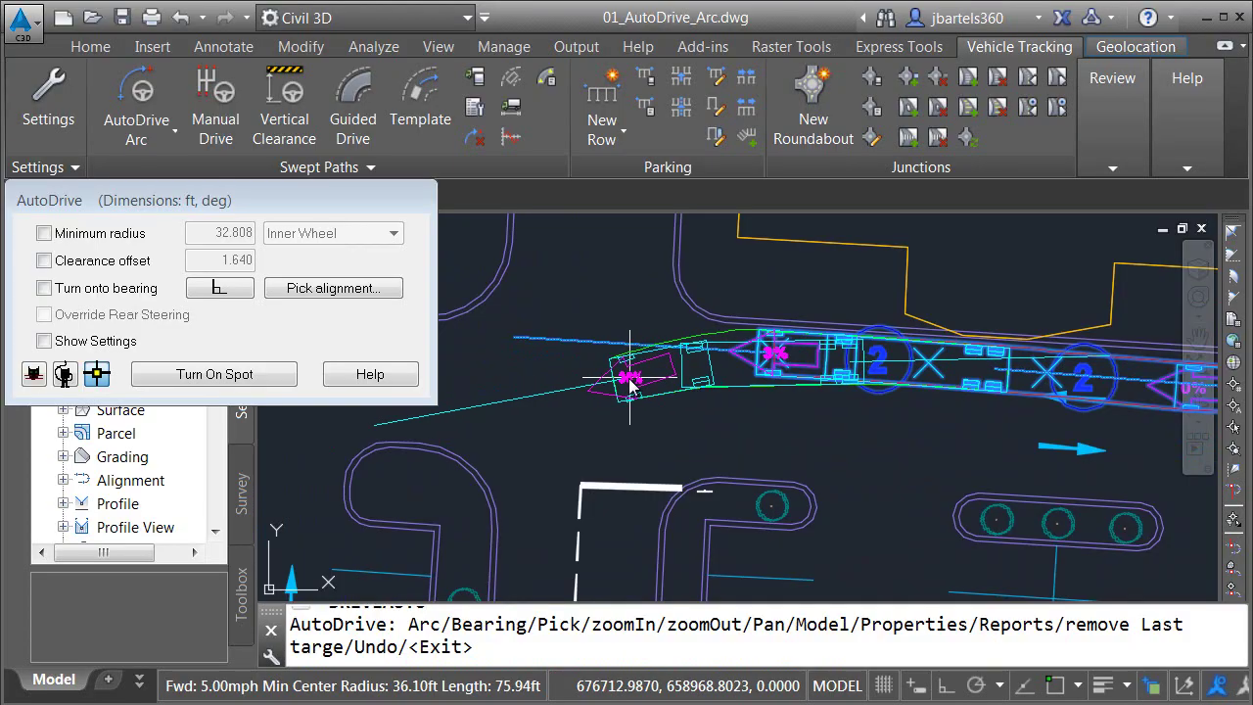
left_click(629, 385)
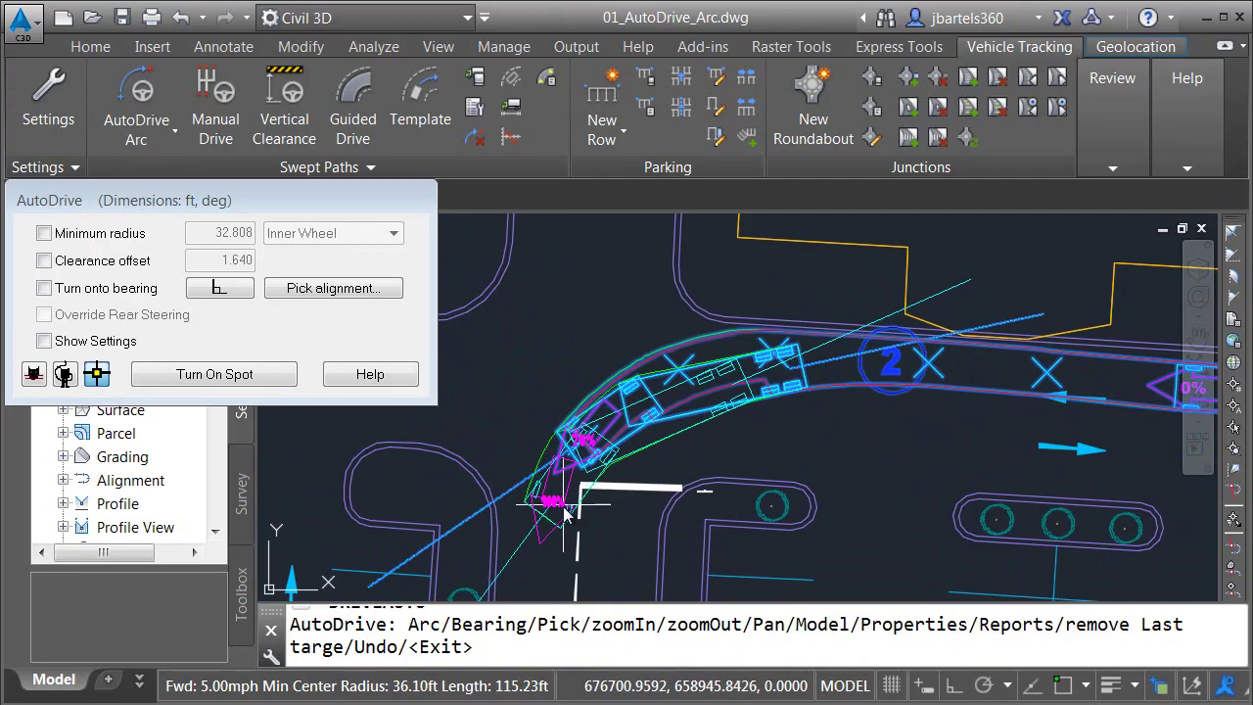
Continue the path south down the aisle toward the road, reaching 266.86 ft.
middle_click_drag(560, 517, 595, 350)
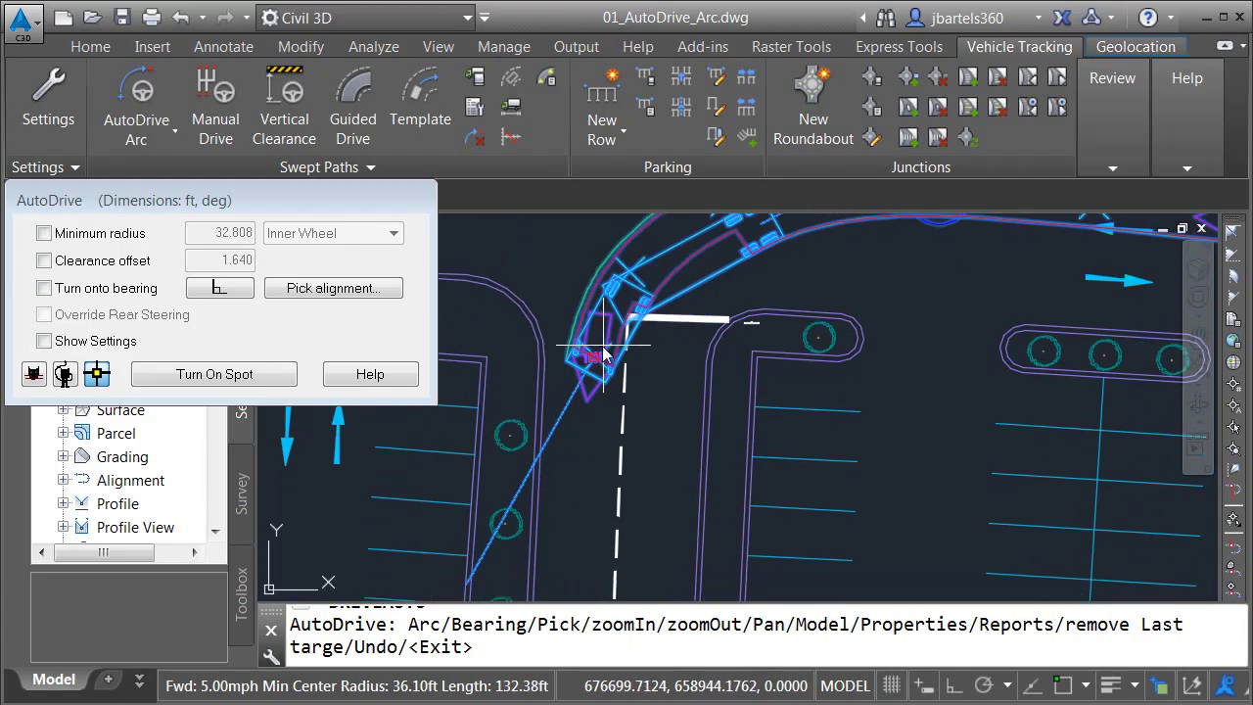
middle_click_drag(599, 507, 595, 350)
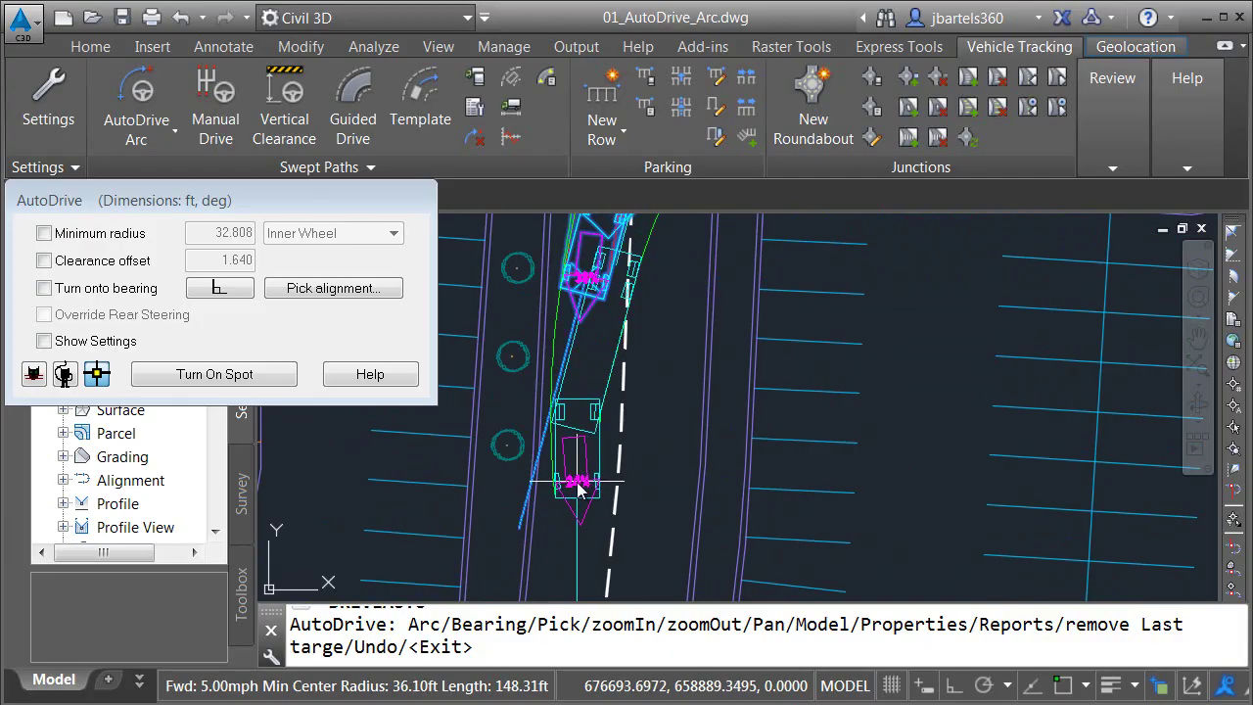
left_click(583, 468)
middle_click_drag(582, 468, 574, 285)
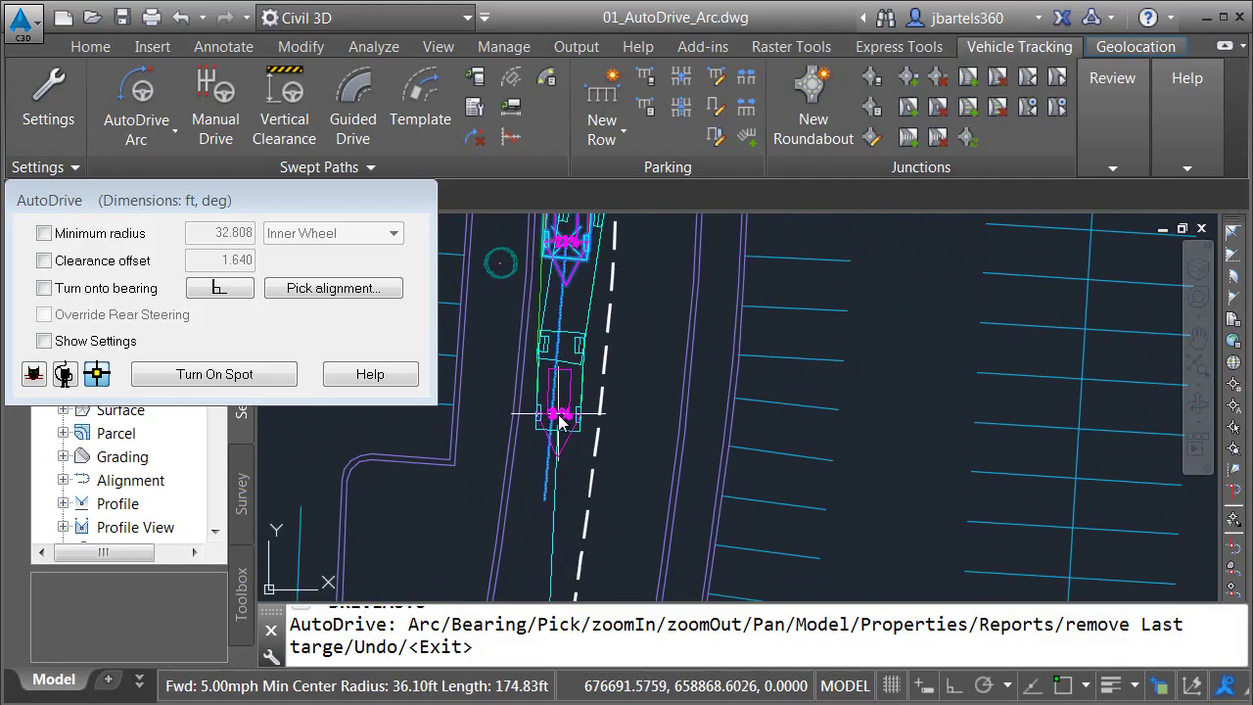
left_click(560, 419)
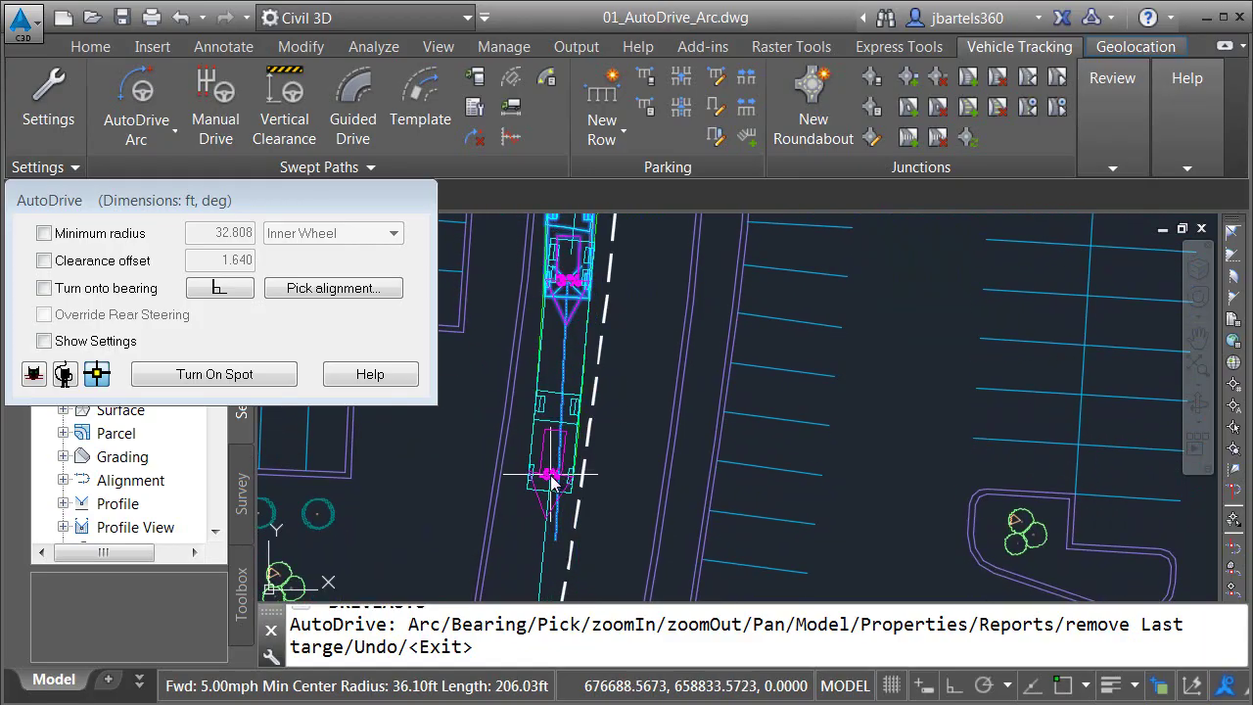
left_click(553, 472)
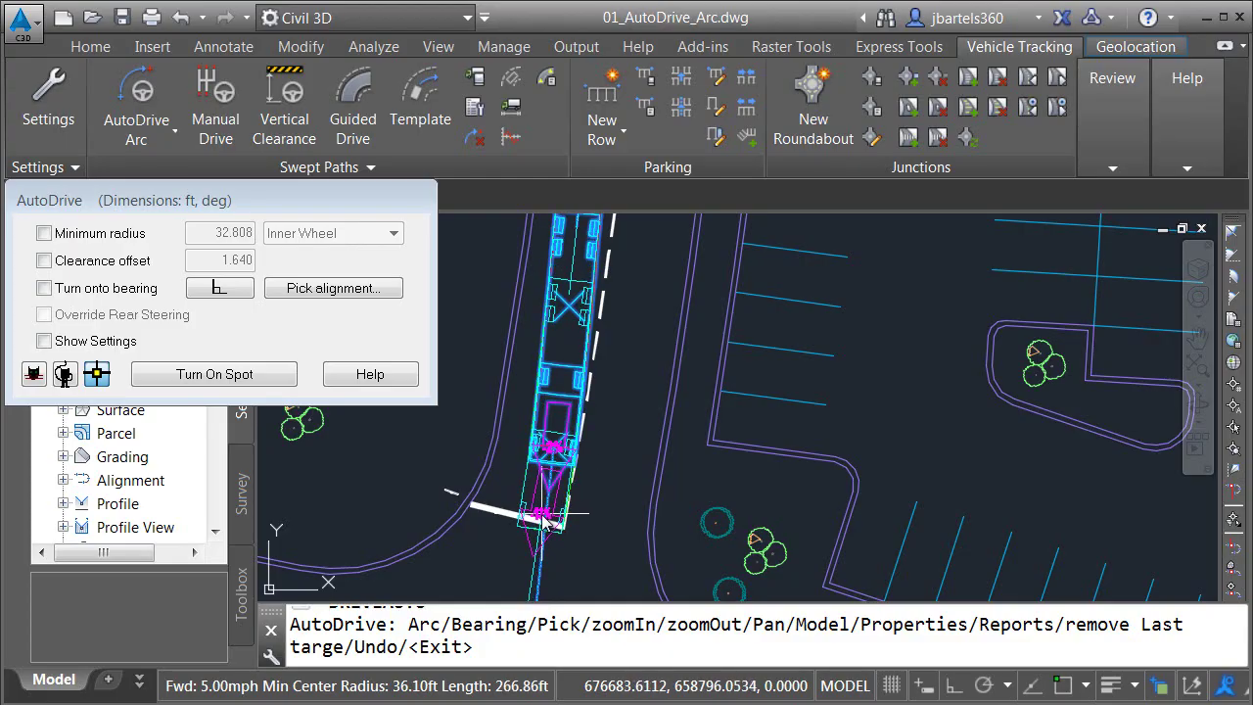
Turn the trailer onto the road with a new target and bring point B into view.
scroll(541, 518, "down", 4)
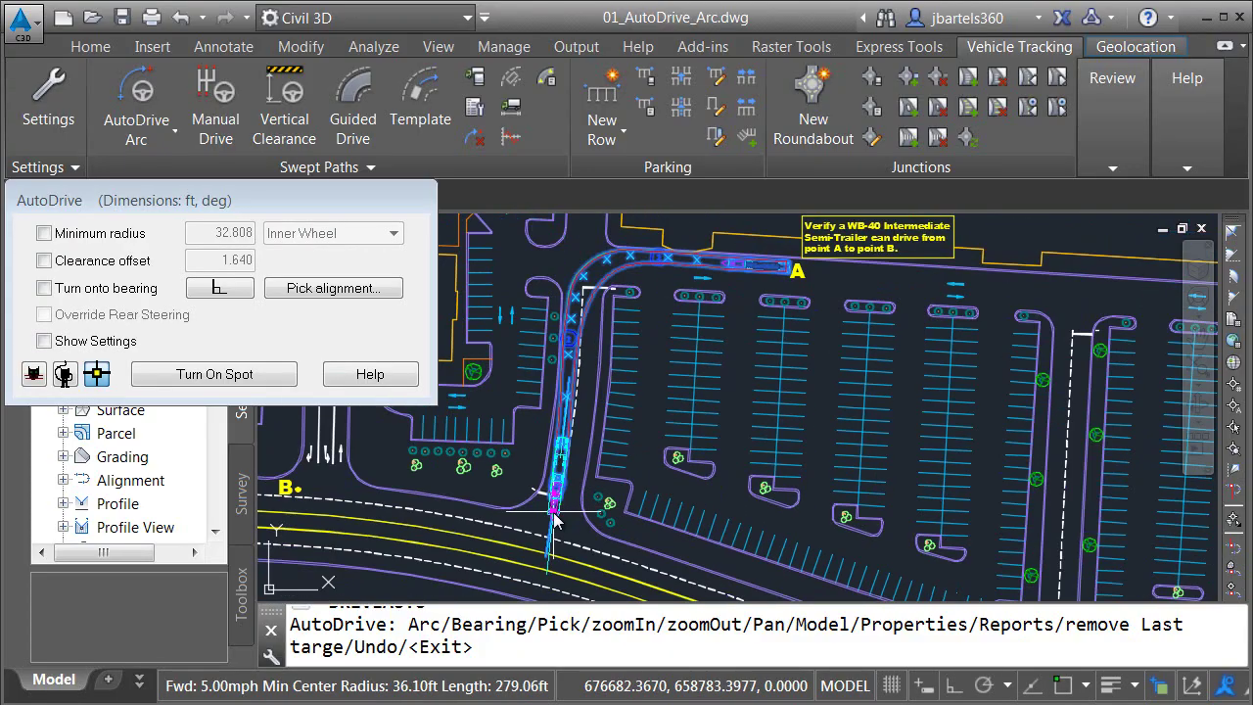
scroll(542, 519, "up", 2)
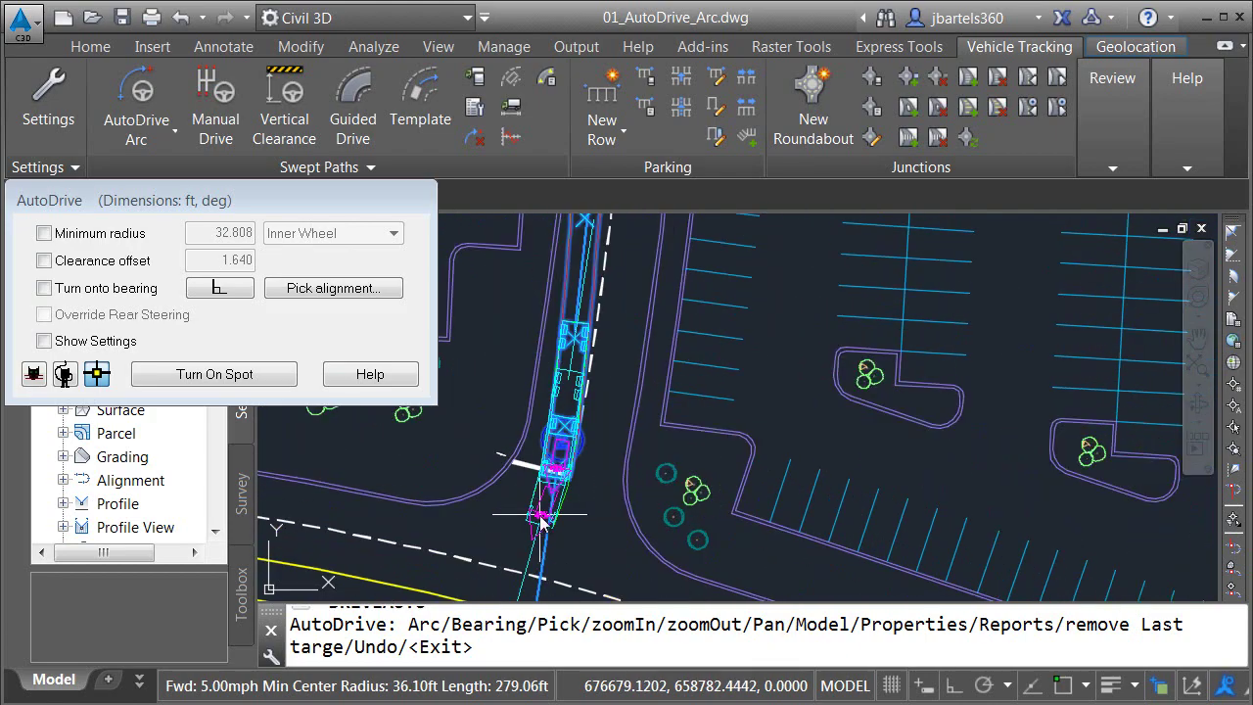
left_click(474, 554)
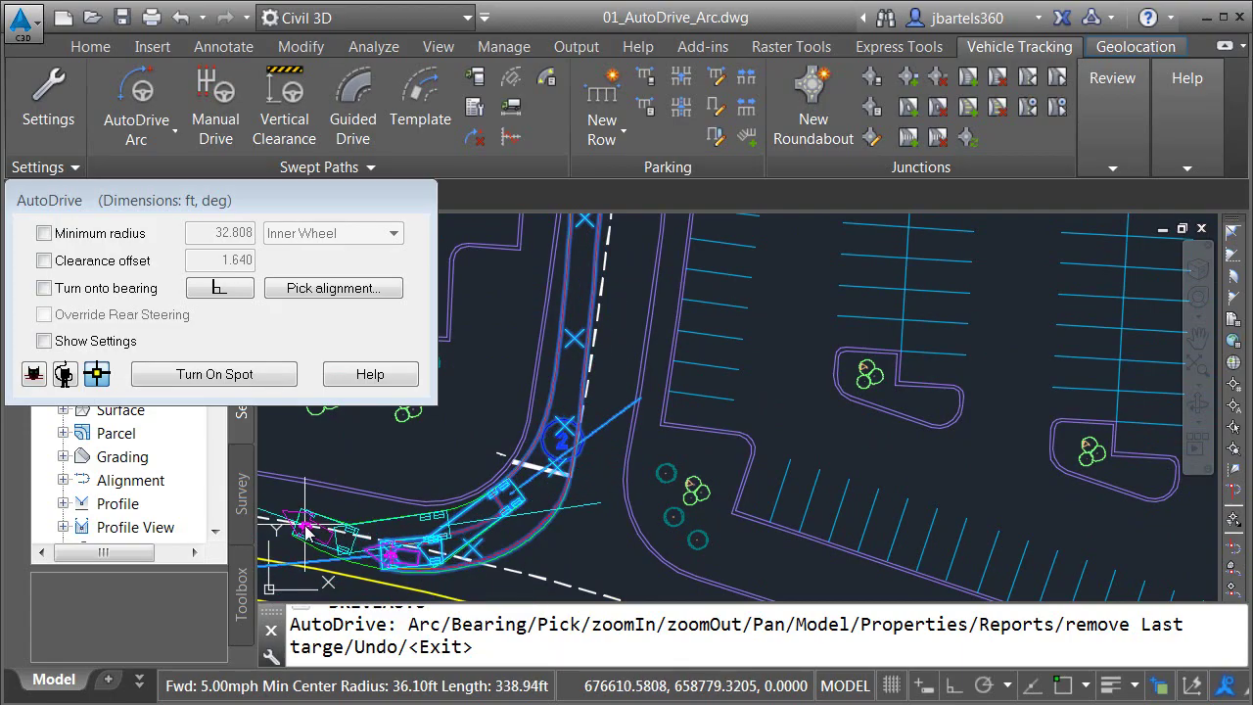
middle_click_drag(322, 526, 723, 501)
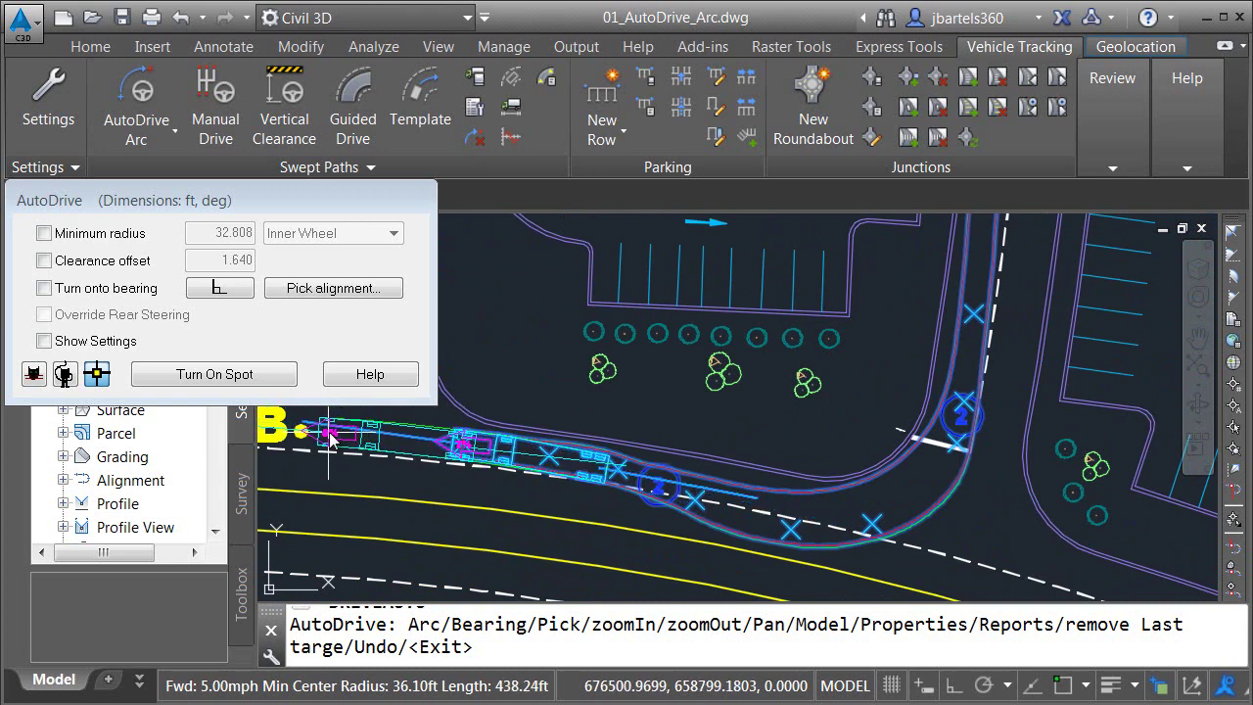
key("Escape")
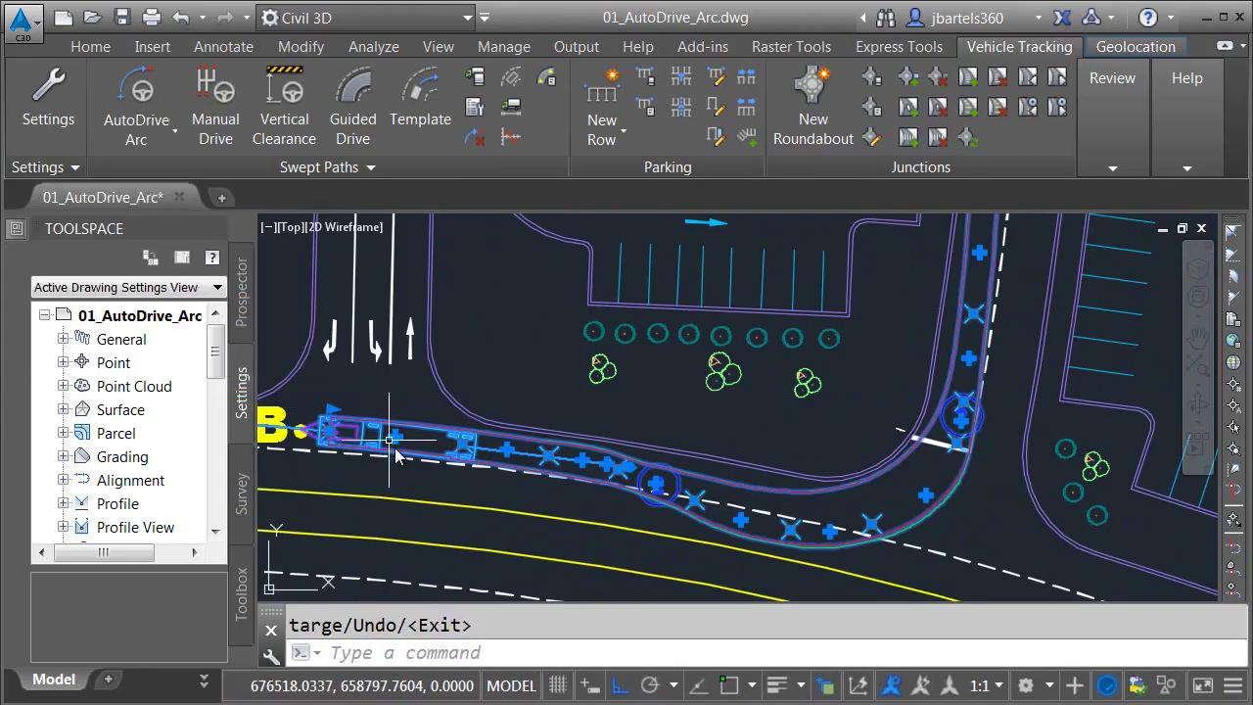
scroll(414, 439, "up", 4)
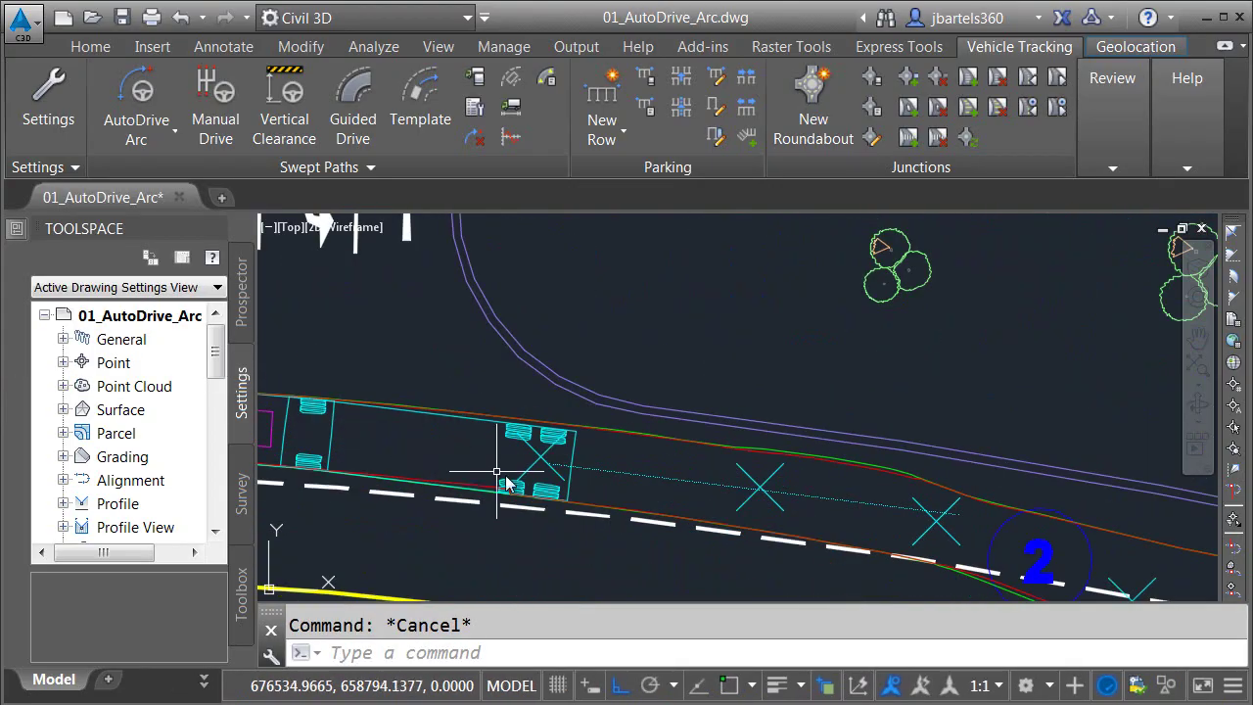
mouse_move(665, 481)
middle_mouse_down()
mouse_move(617, 427)
mouse_move(330, 382)
middle_mouse_up()
middle_click_drag(894, 484, 360, 420)
middle_click_drag(845, 409, 874, 391)
scroll(717, 445, "down", 4)
middle_click_drag(750, 329, 592, 626)
middle_click_drag(603, 404, 534, 538)
scroll(651, 378, "up", 3)
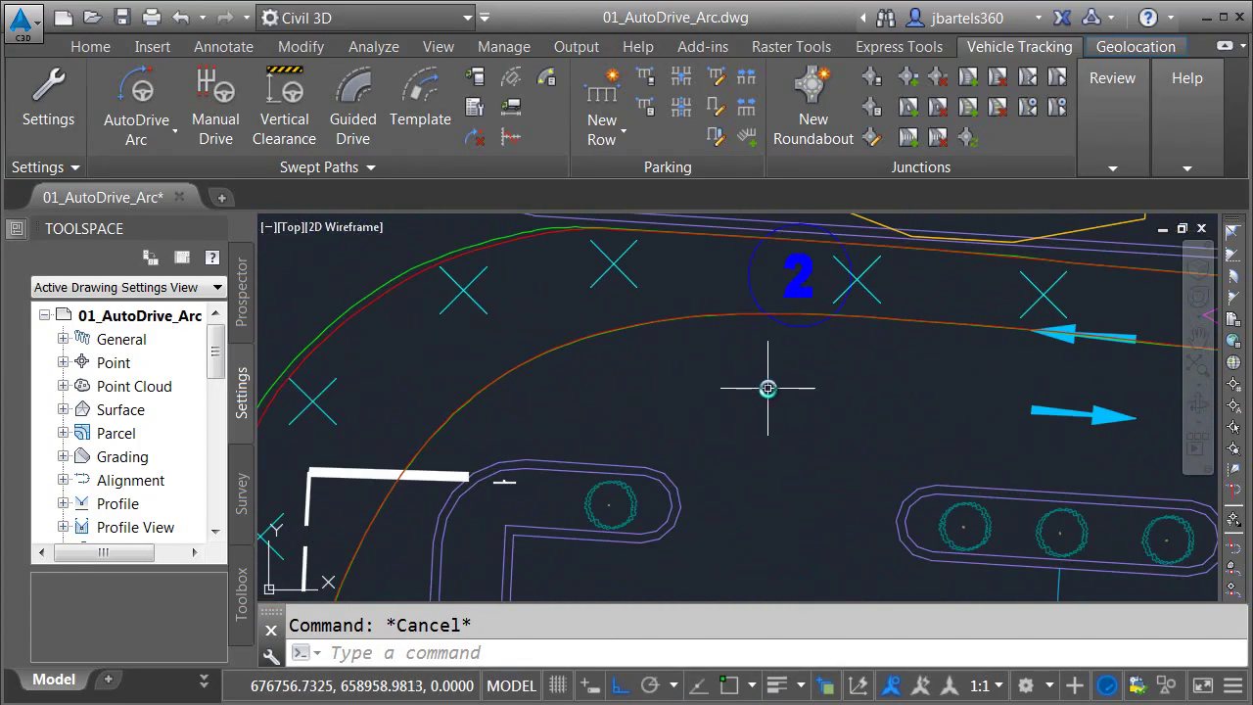
mouse_move(766, 386)
middle_mouse_down()
mouse_move(668, 512)
mouse_move(877, 375)
middle_mouse_up()
scroll(877, 377, "down", 2)
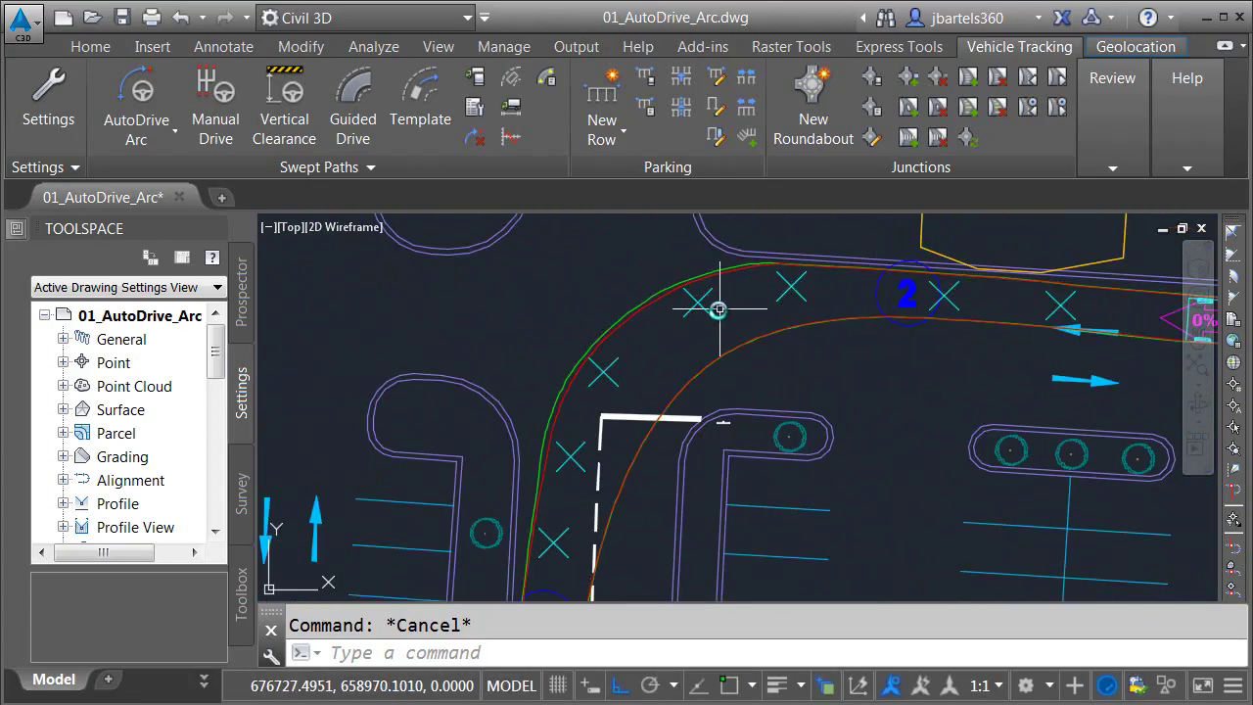
middle_click_drag(605, 464, 641, 326)
scroll(614, 407, "down", 4)
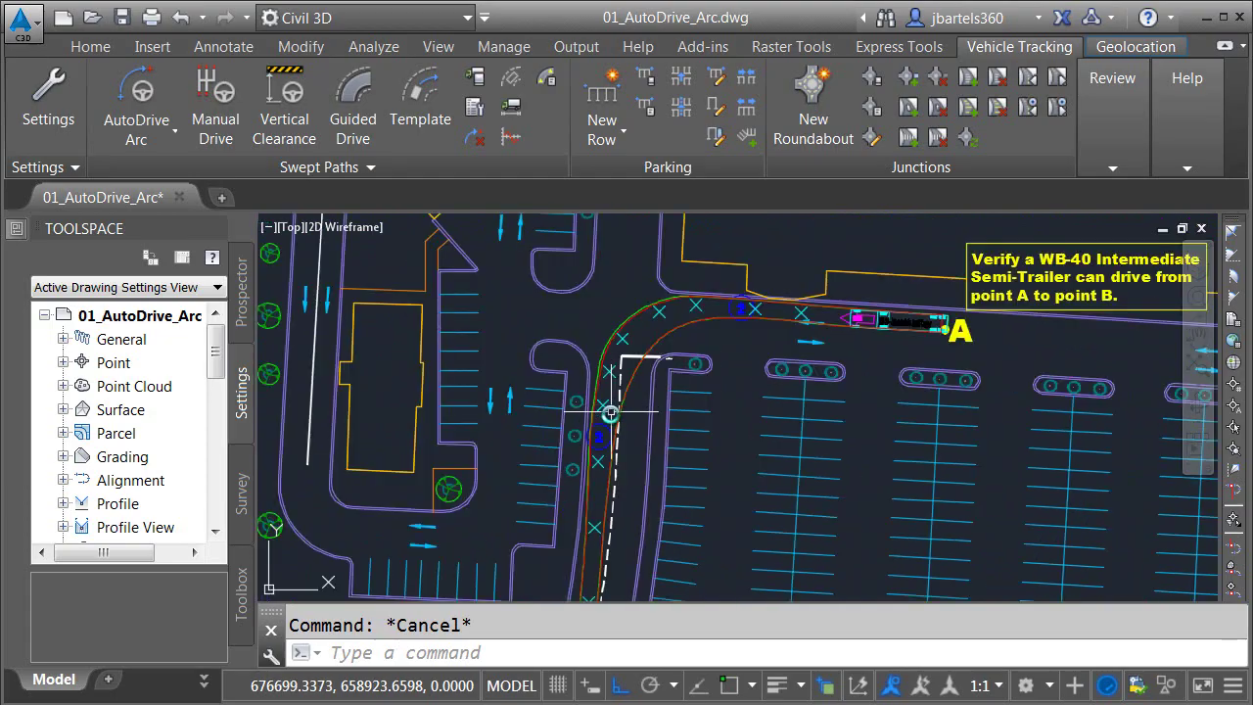
scroll(613, 485, "up", 3)
scroll(580, 504, "up", 3)
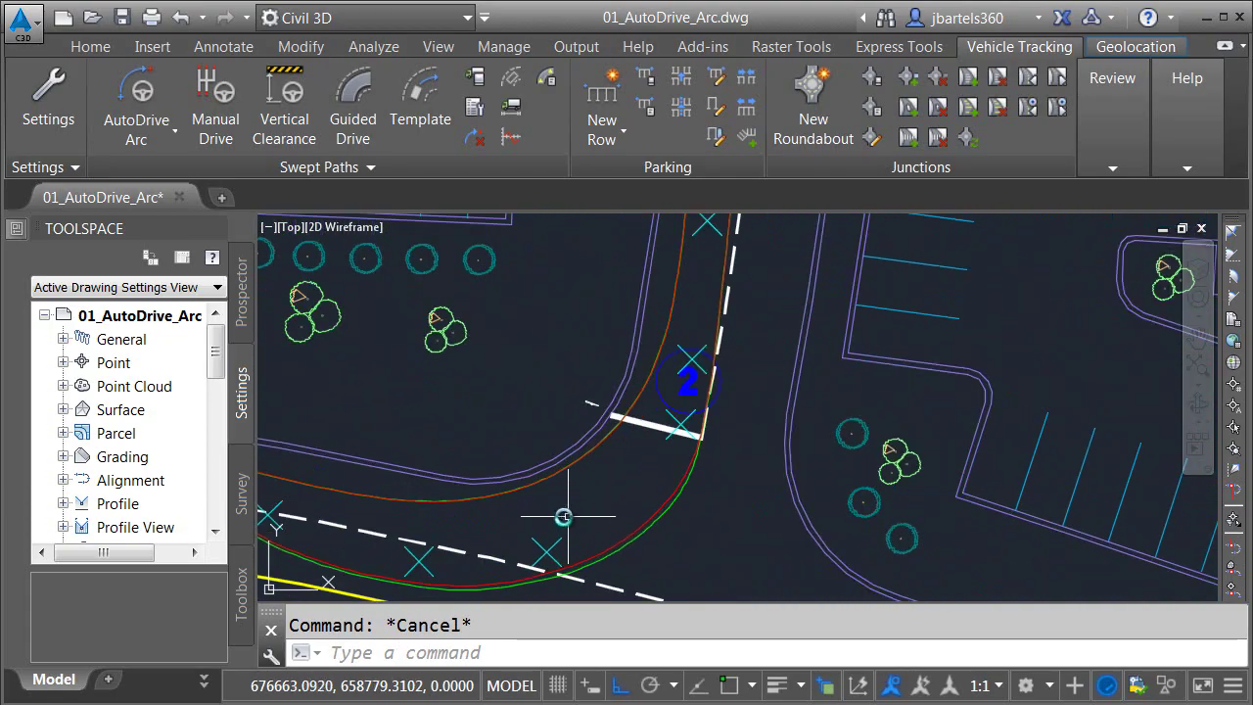
middle_click_drag(559, 512, 870, 499)
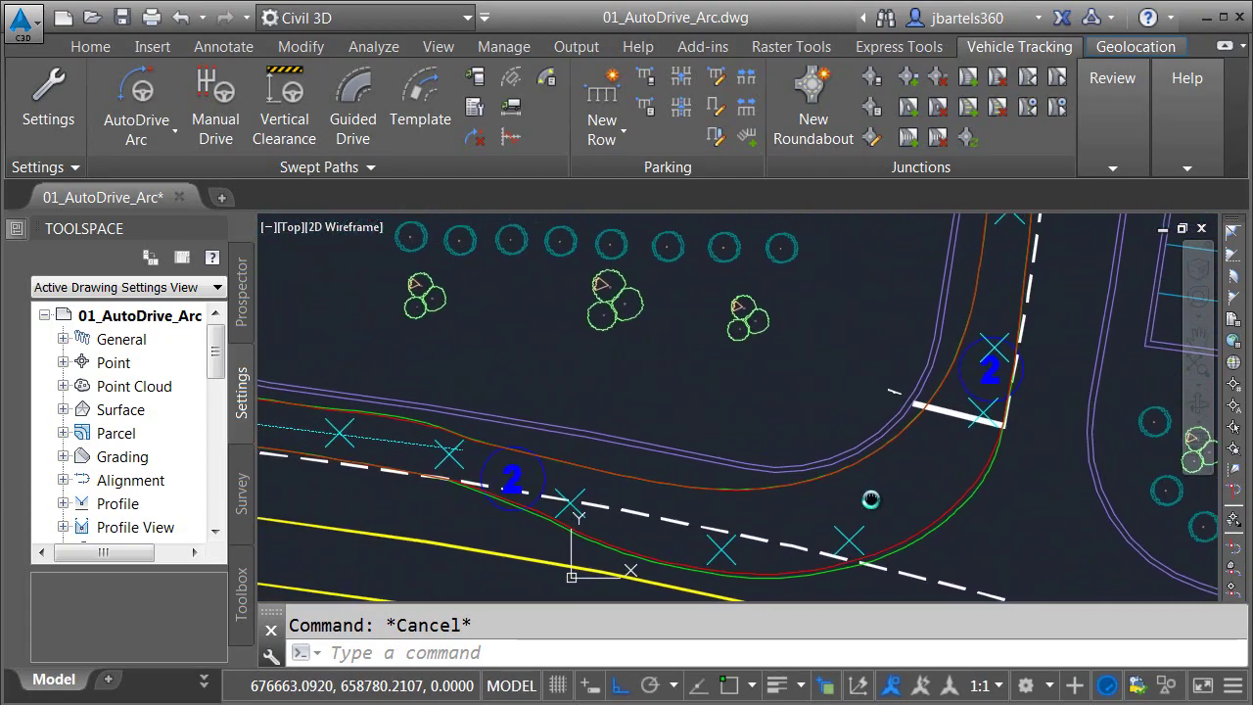
scroll(832, 426, "down", 4)
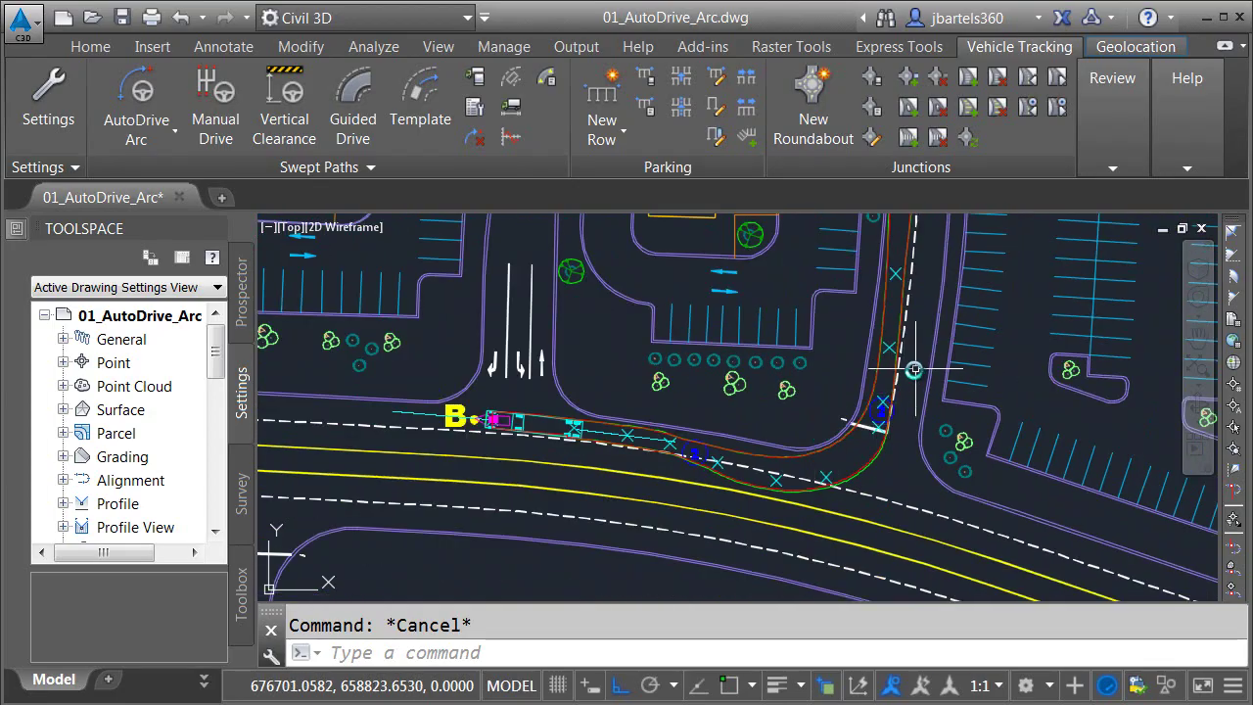
middle_click_drag(910, 370, 735, 430)
scroll(744, 401, "down", 2)
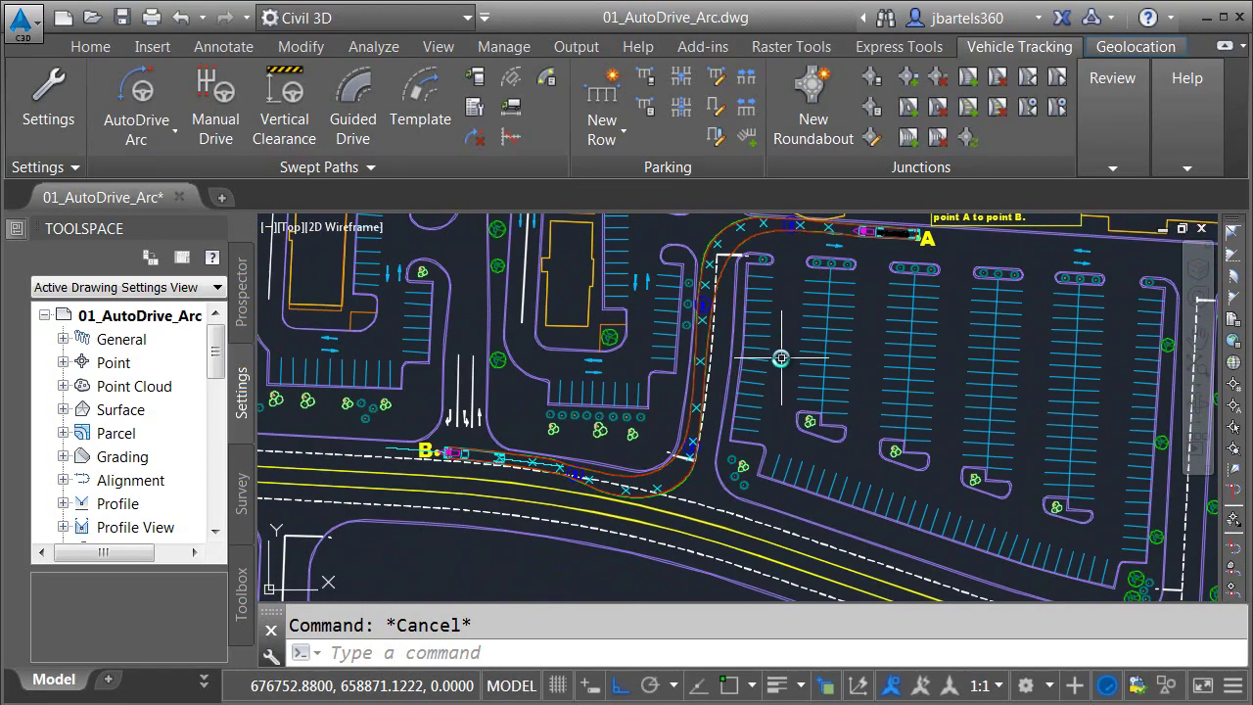
middle_click_drag(781, 358, 725, 431)
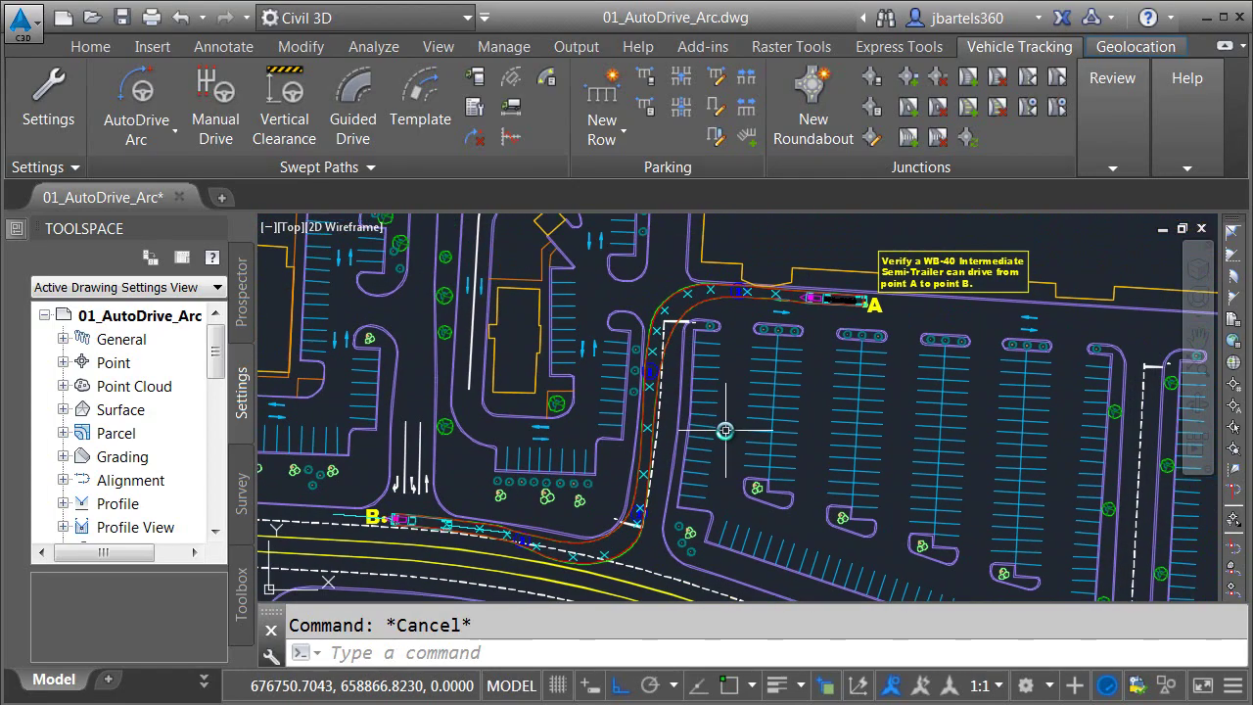